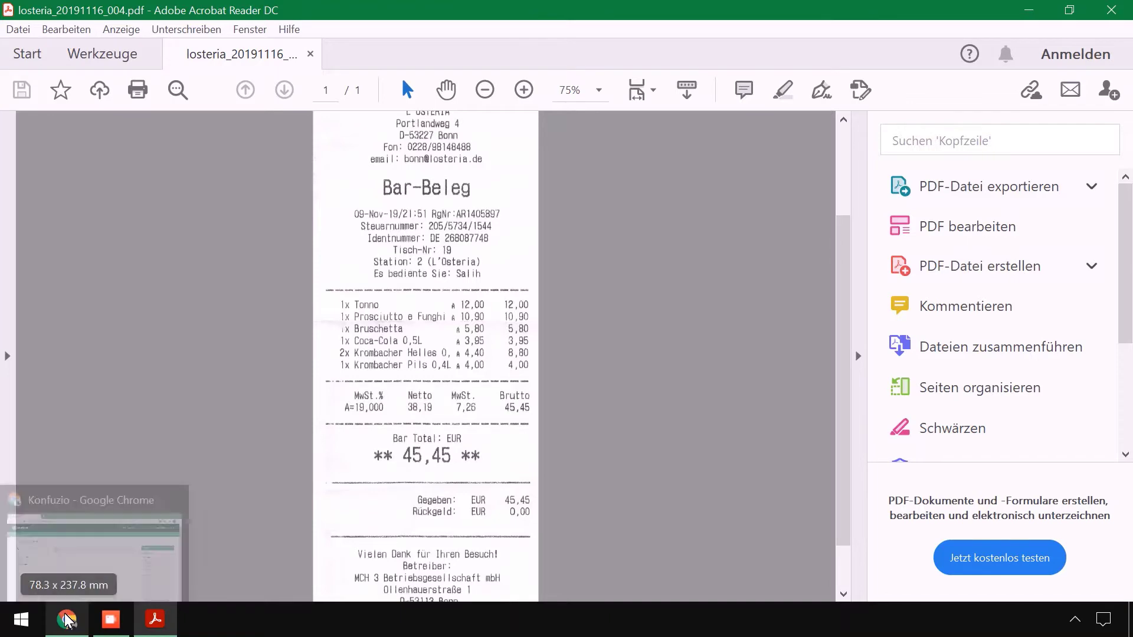
Switch to Konfuzio in Chrome and close the untitled Google Docs page.
{"action": "left_click", "coordinate": [70, 617]}
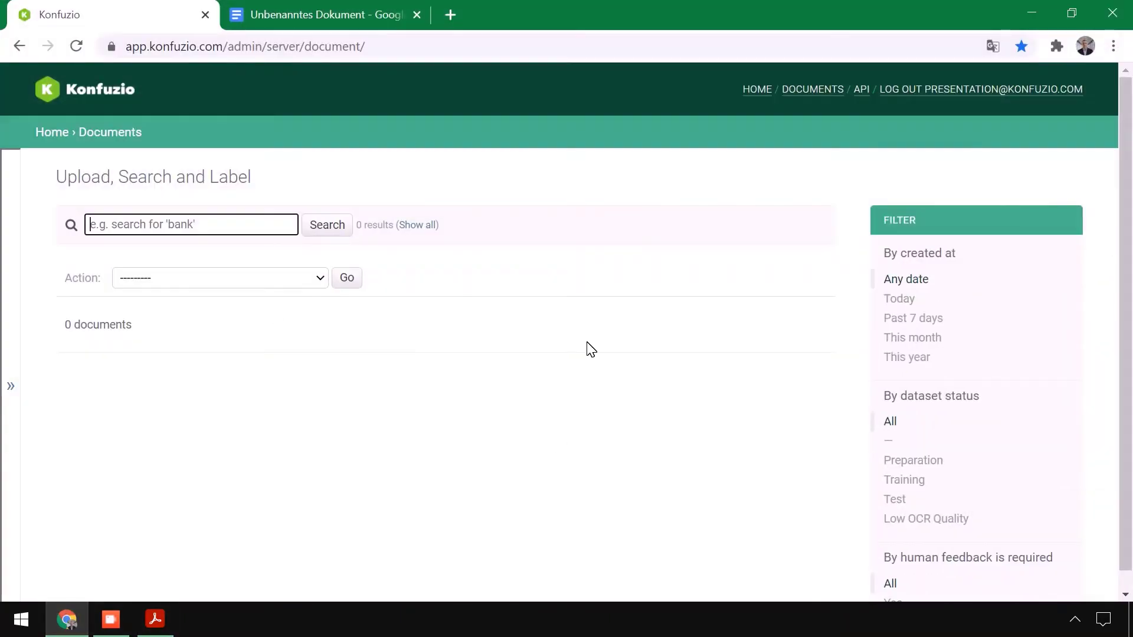
{"action": "middle_click", "coordinate": [328, 13]}
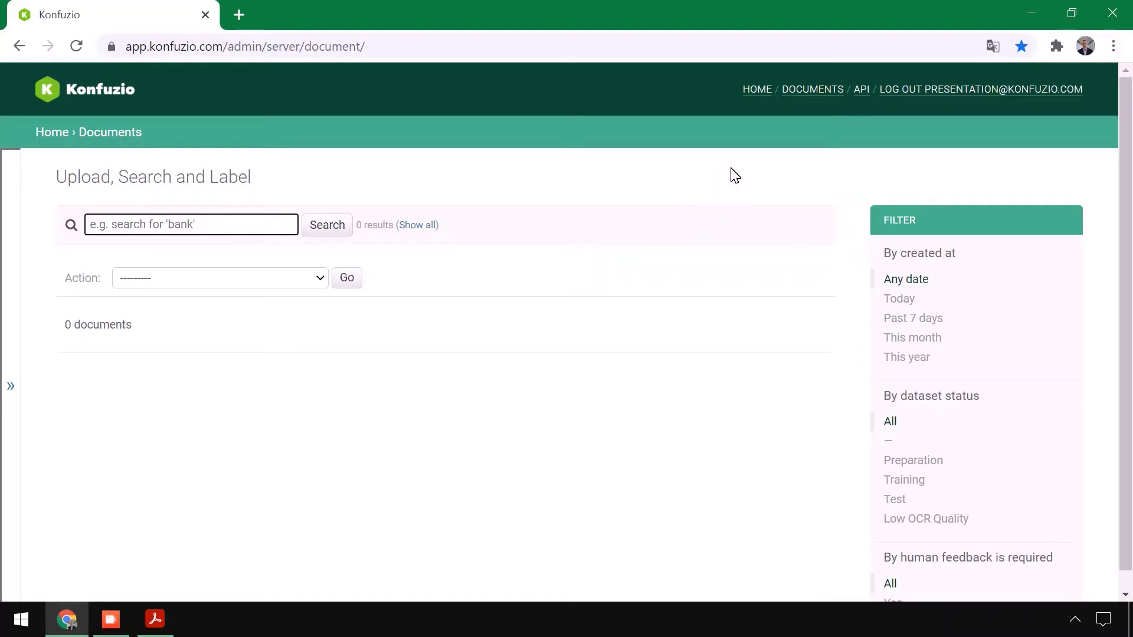
Start a new project named Quittungen and add the available presentation user to its chosen users.
{"action": "left_click", "coordinate": [754, 90]}
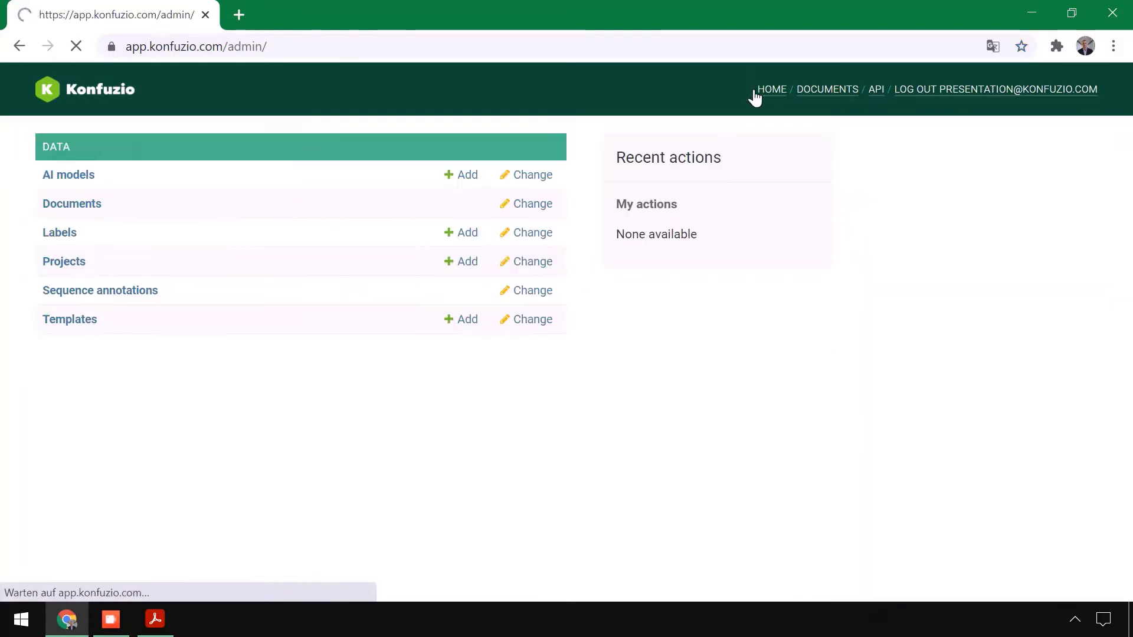
{"action": "left_click", "coordinate": [462, 261]}
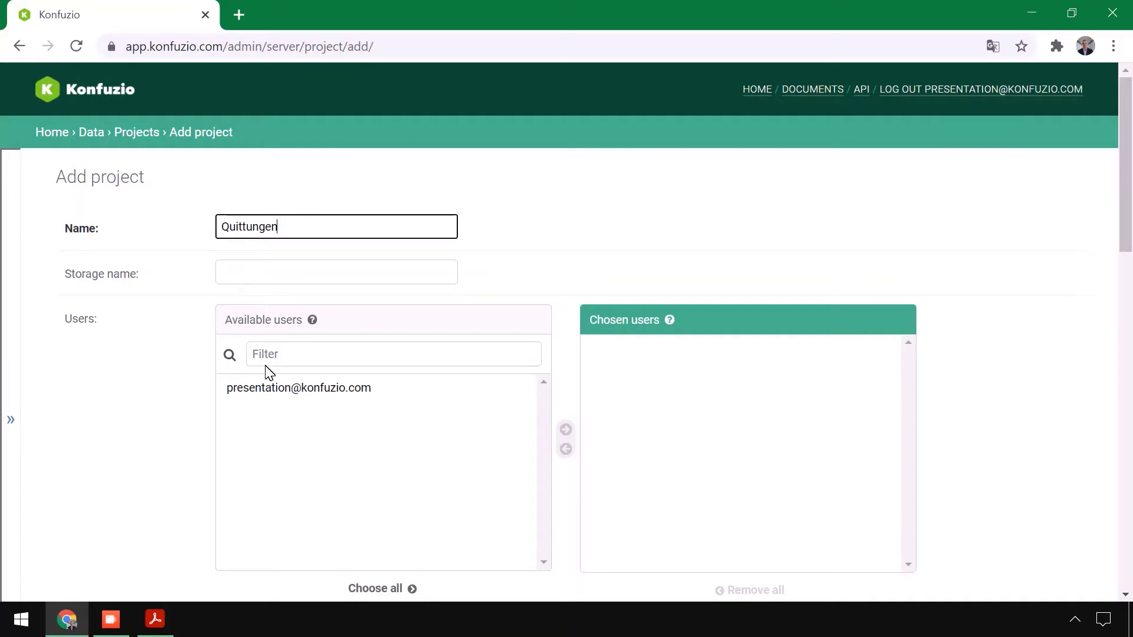
{"action": "left_click", "coordinate": [269, 387]}
{"action": "scroll", "coordinate": [513, 295], "scroll_direction": "down", "scroll_amount": 2}
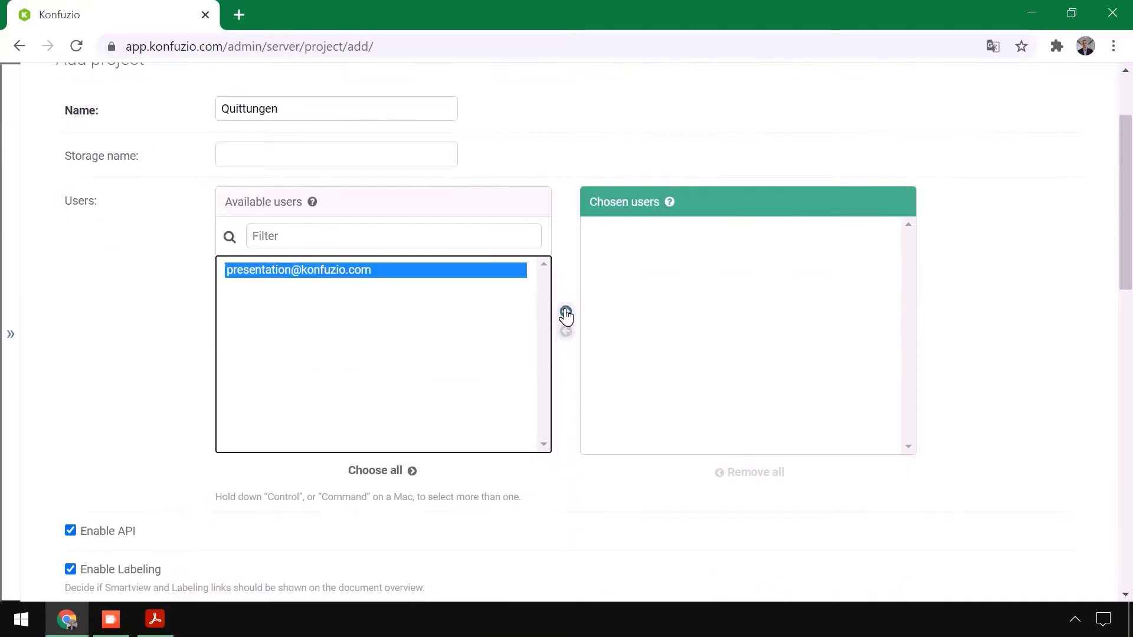
{"action": "left_click", "coordinate": [566, 315]}
Set the project's OCR method to Azure Read API V3 and save the project.
{"action": "scroll", "coordinate": [494, 293], "scroll_direction": "down", "scroll_amount": 2}
{"action": "scroll", "coordinate": [494, 293], "scroll_direction": "down", "scroll_amount": 6}
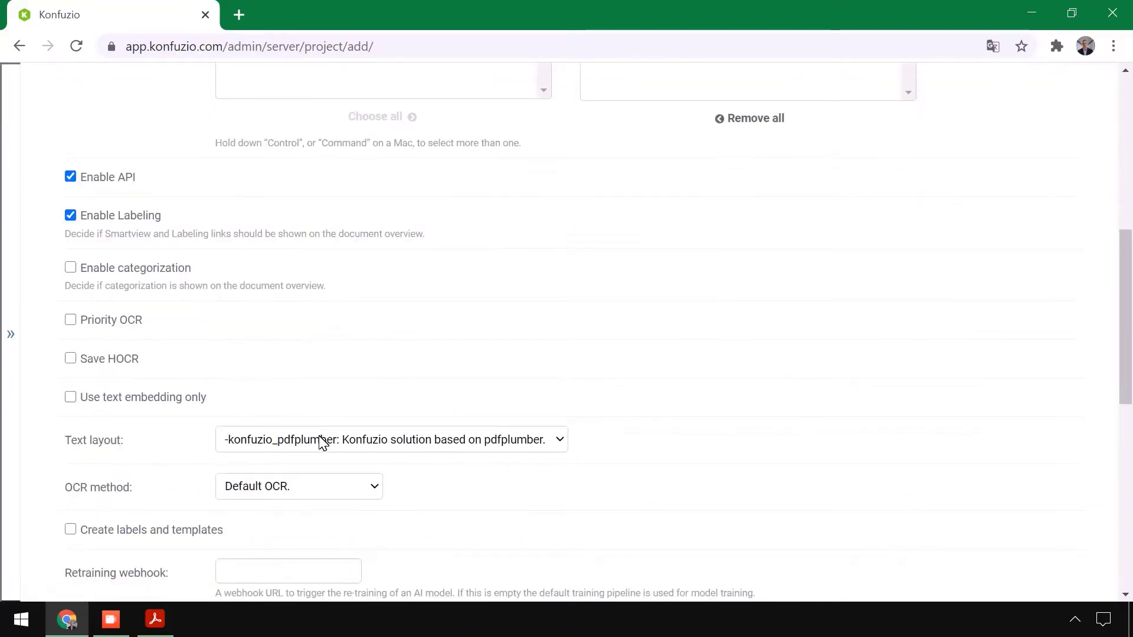
{"action": "left_click", "coordinate": [288, 369]}
{"action": "left_click", "coordinate": [316, 417]}
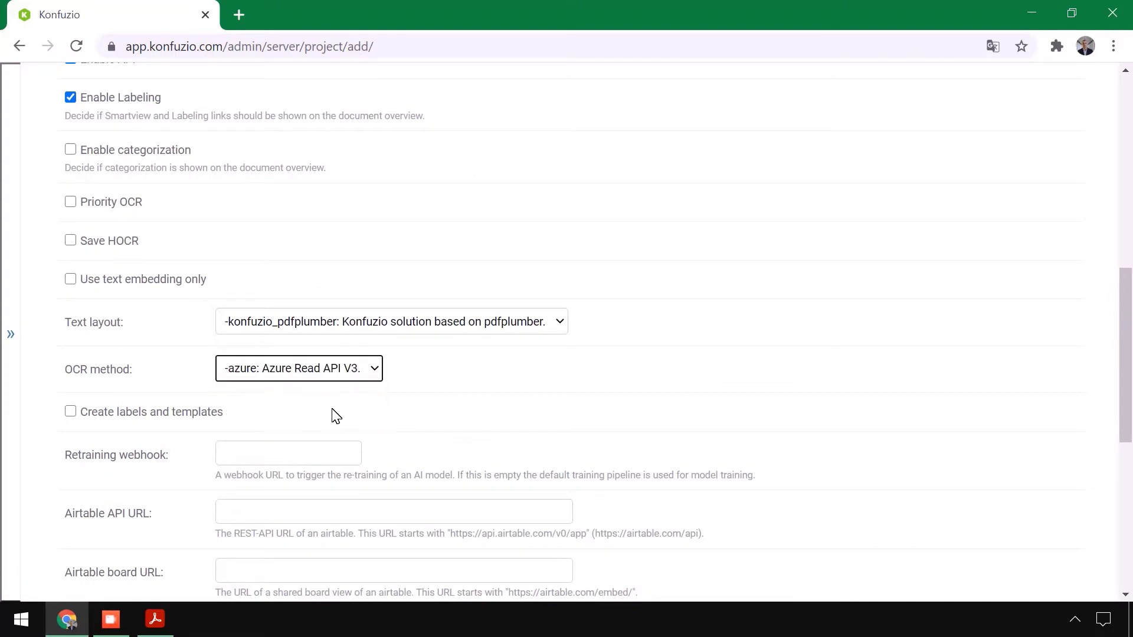
{"action": "scroll", "coordinate": [737, 289], "scroll_direction": "down", "scroll_amount": 6}
{"action": "scroll", "coordinate": [740, 289], "scroll_direction": "down", "scroll_amount": 2}
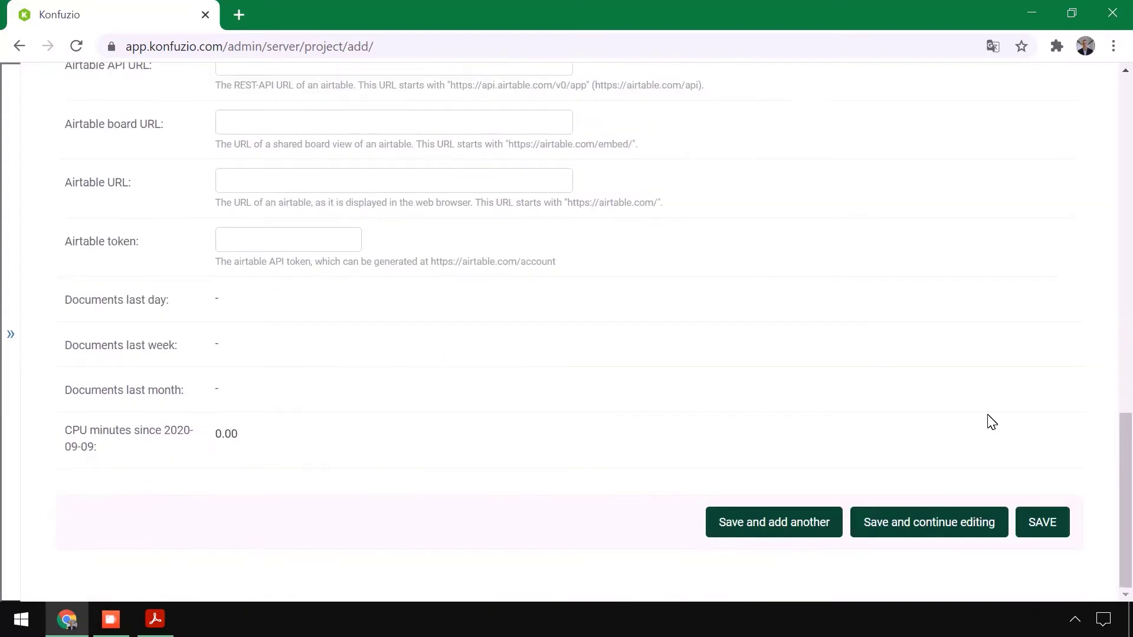
{"action": "left_click", "coordinate": [1059, 523]}
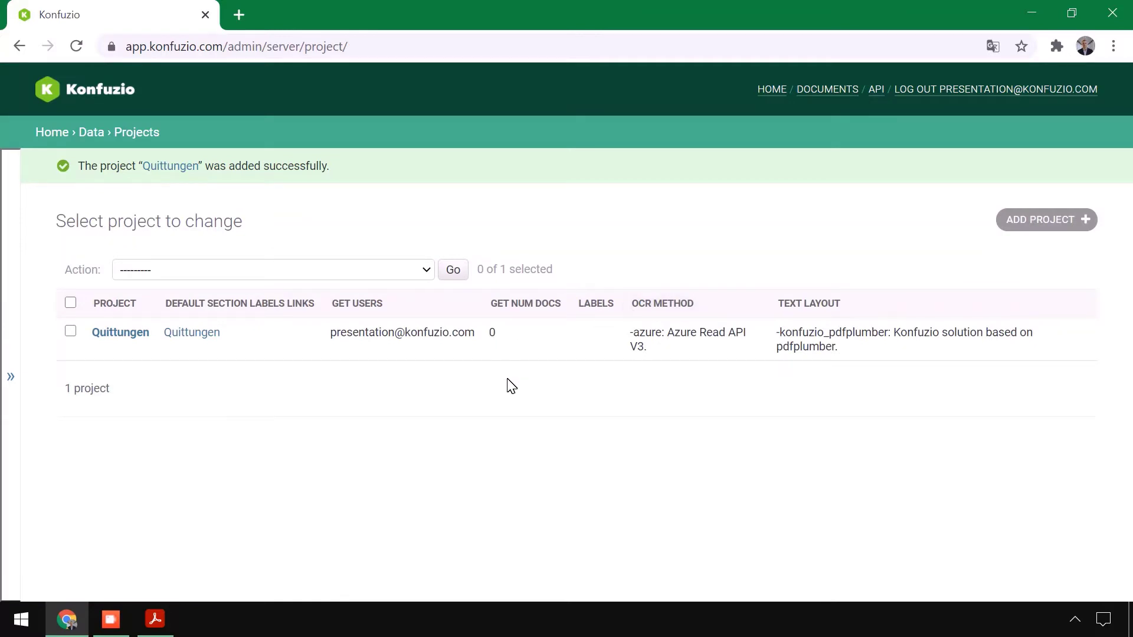
Create and save a label named Bruttobetrag assigned to the Quittungen project.
{"action": "left_click", "coordinate": [764, 91]}
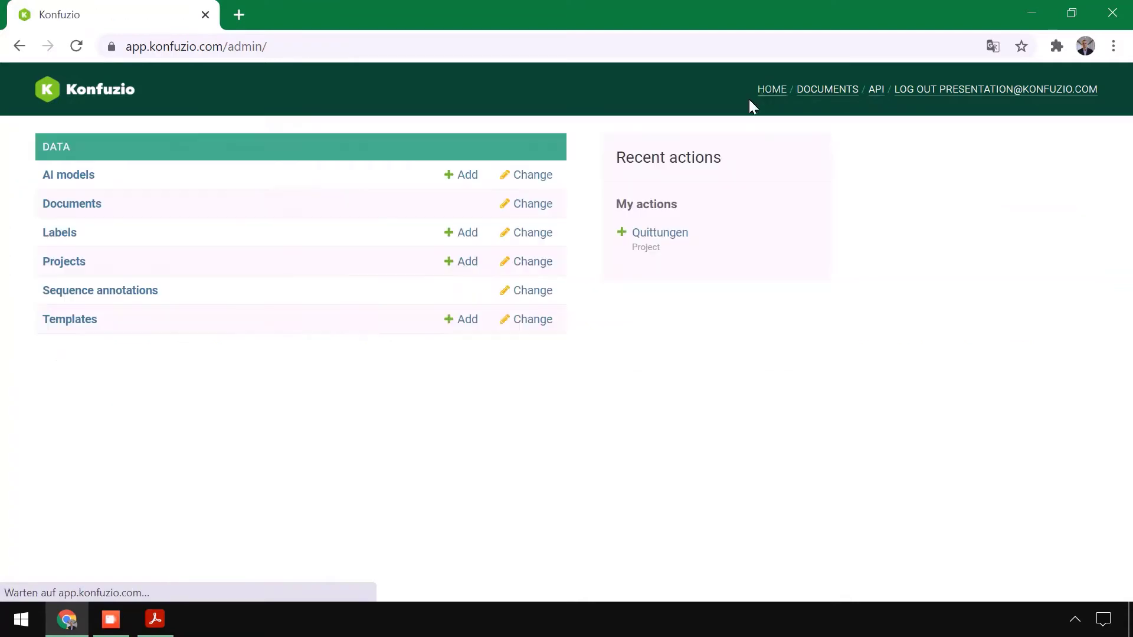
{"action": "left_click", "coordinate": [464, 234]}
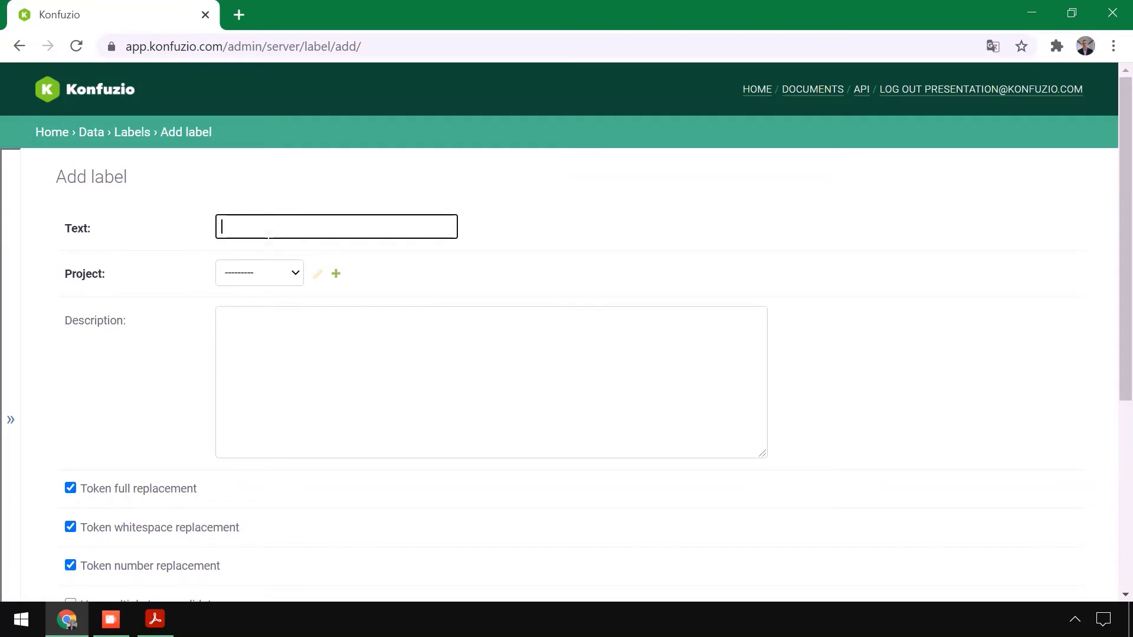
{"action": "type", "text": "Bruttobetrag"}
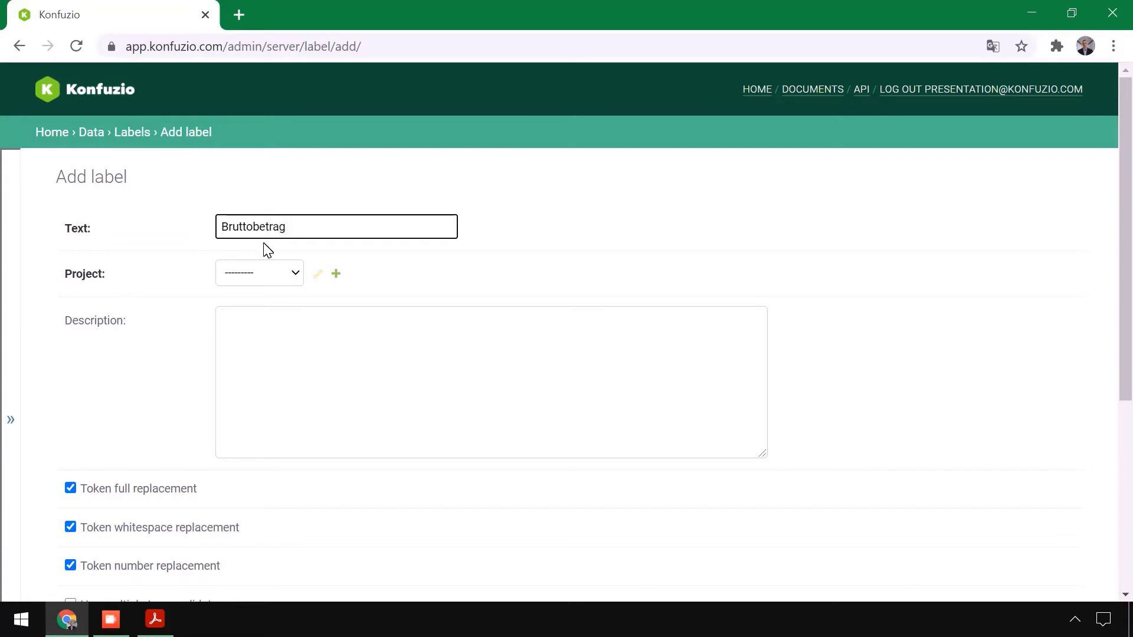
{"action": "left_click", "coordinate": [283, 279]}
{"action": "left_click", "coordinate": [272, 303]}
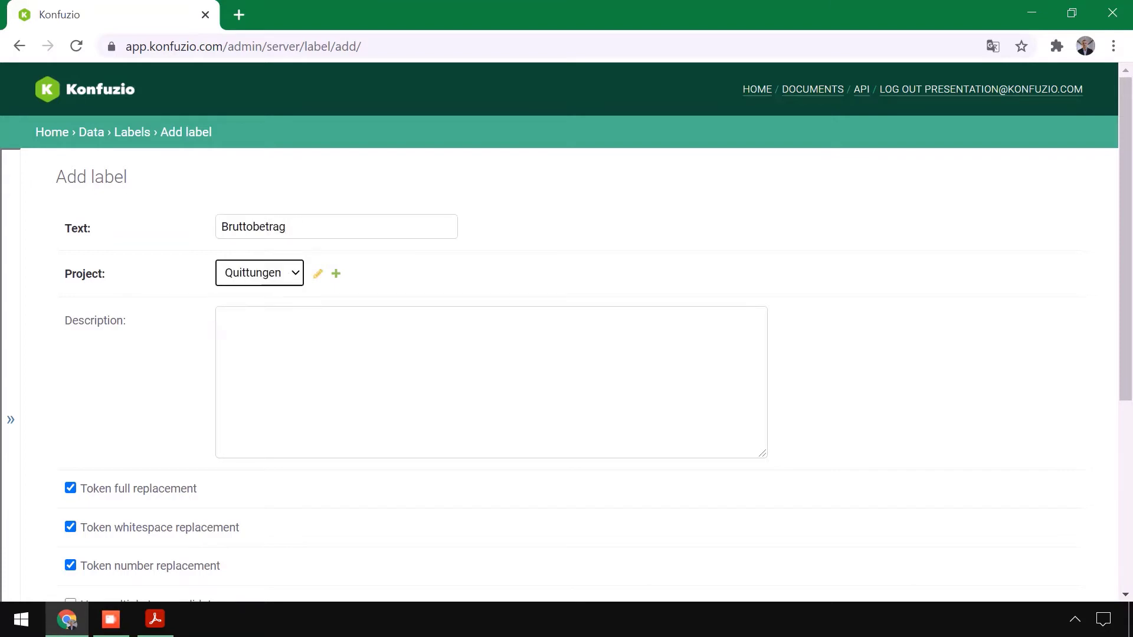
{"action": "scroll", "coordinate": [540, 275], "scroll_direction": "down", "scroll_amount": 5}
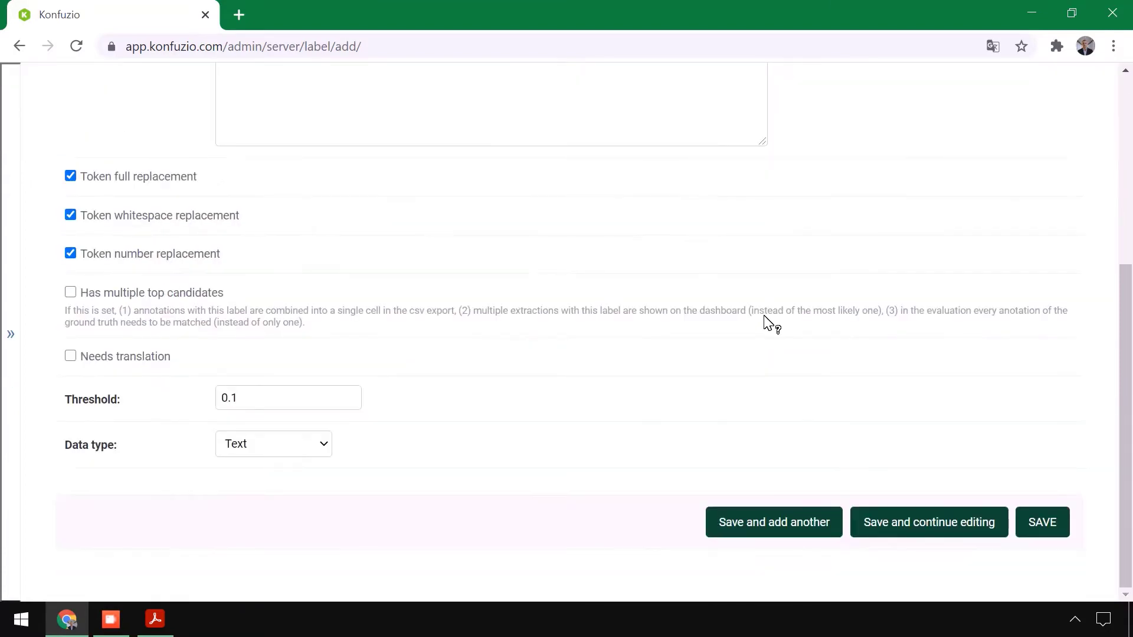
{"action": "left_click", "coordinate": [1042, 522]}
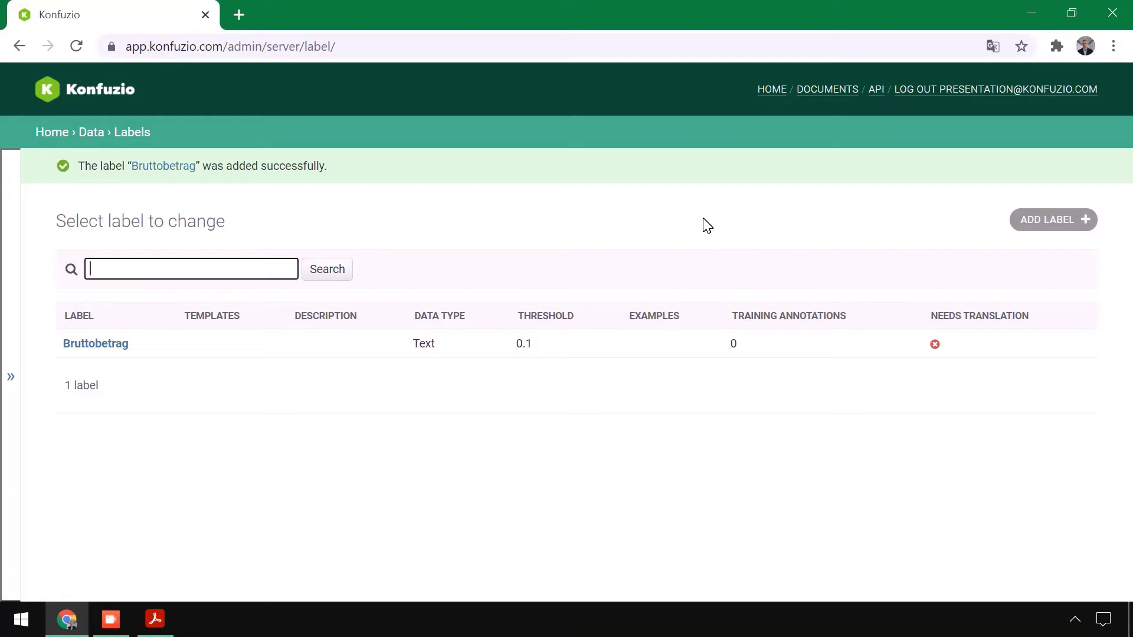
Add the Bruttobetrag label to the chosen labels of the Quittungen template and save the template.
{"action": "left_click", "coordinate": [771, 93]}
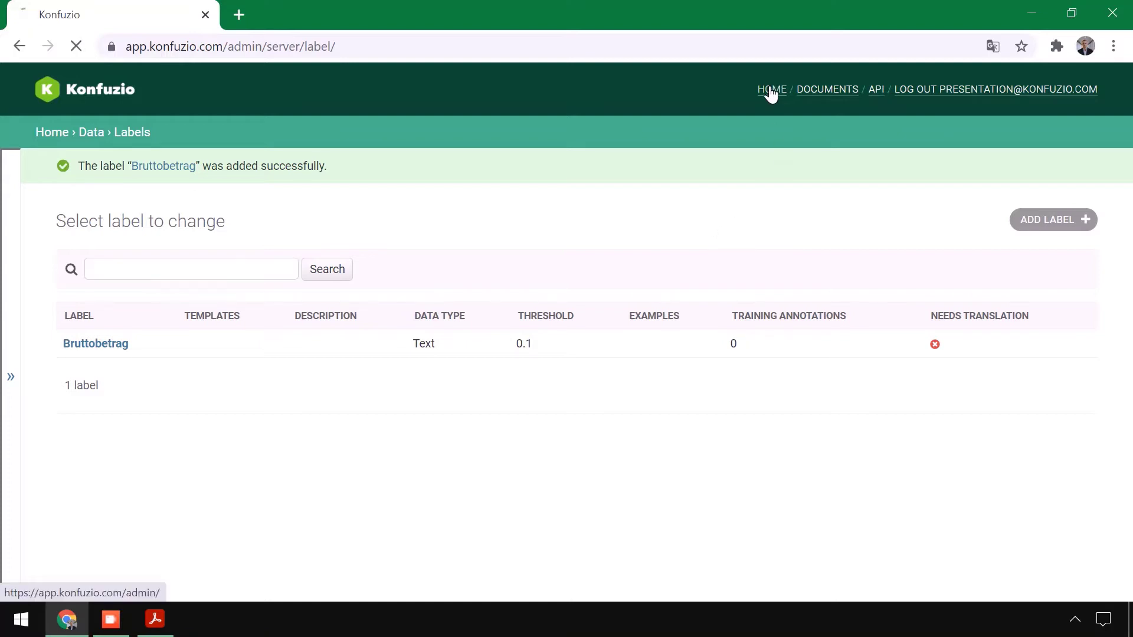
{"action": "left_click", "coordinate": [50, 319]}
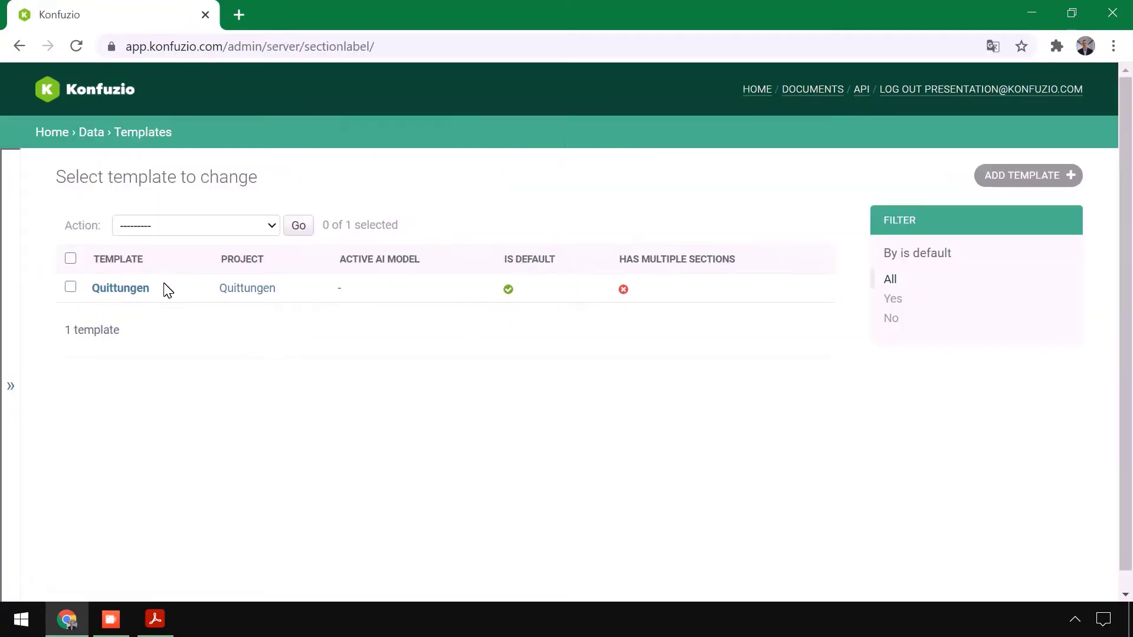
{"action": "left_click", "coordinate": [116, 287]}
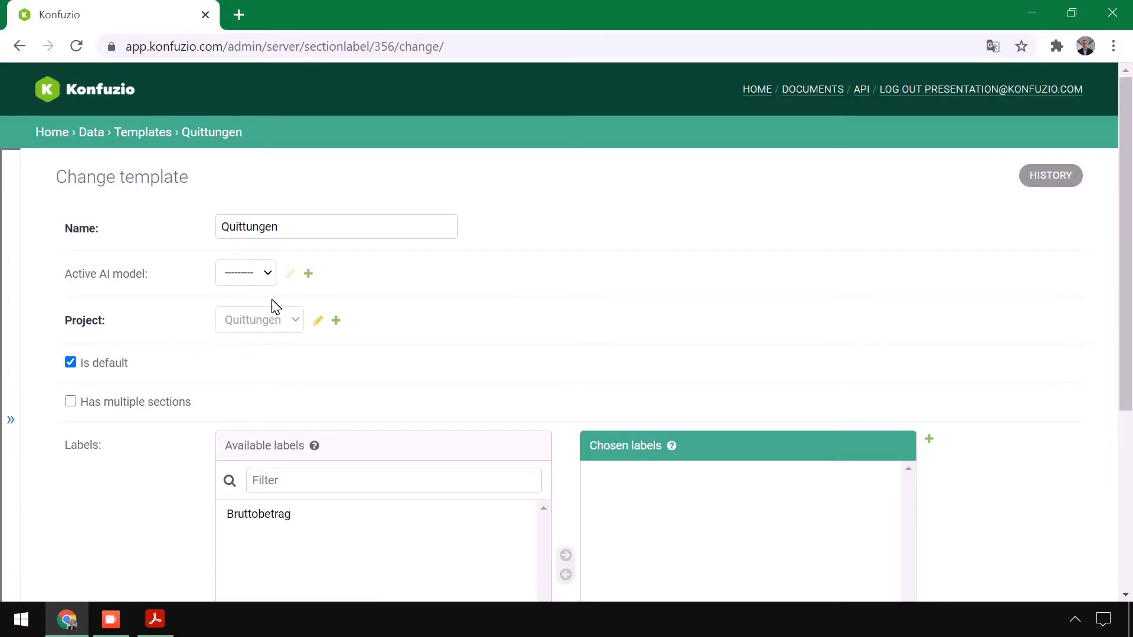
{"action": "scroll", "coordinate": [273, 307], "scroll_direction": "down", "scroll_amount": 3}
{"action": "left_click", "coordinate": [247, 338]}
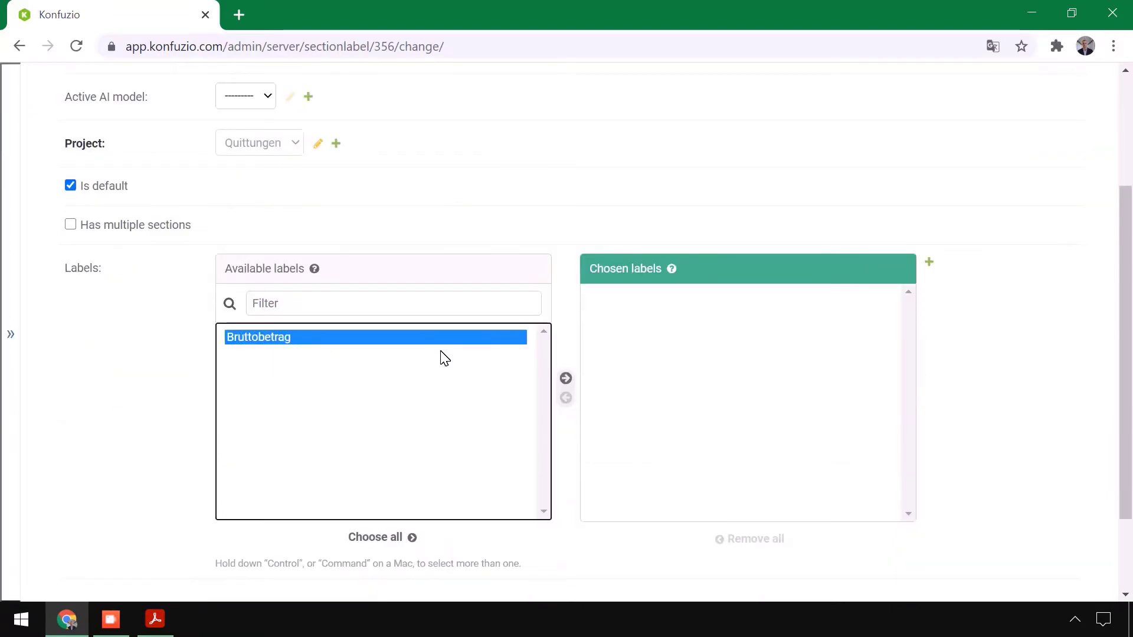
{"action": "left_click", "coordinate": [566, 379]}
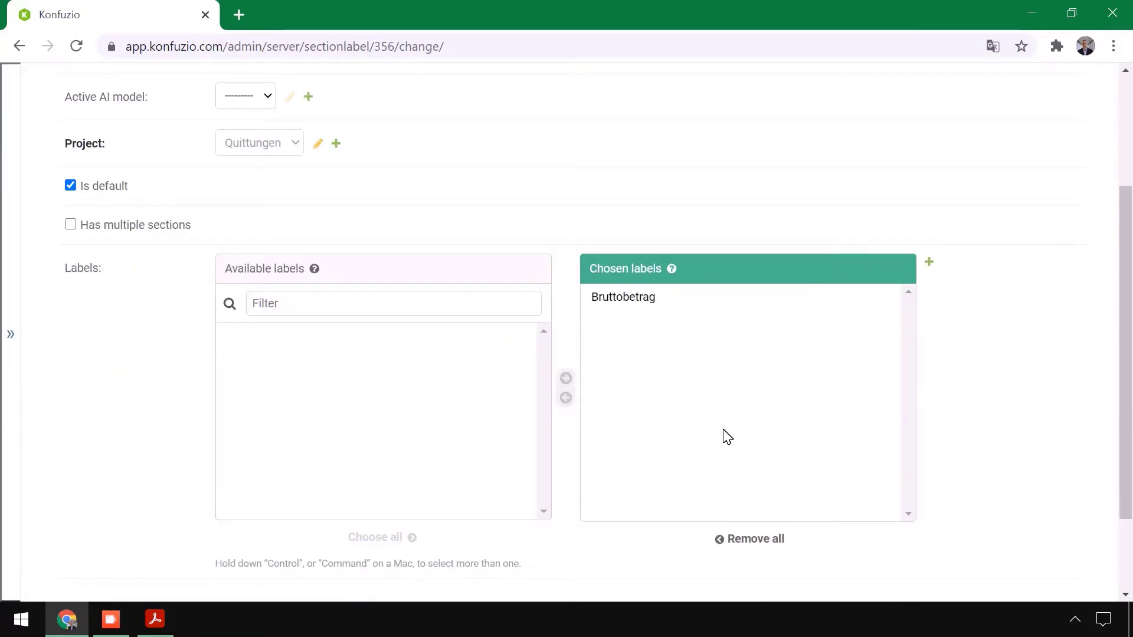
{"action": "scroll", "coordinate": [1016, 386], "scroll_direction": "down", "scroll_amount": 1}
{"action": "scroll", "coordinate": [1016, 387], "scroll_direction": "down", "scroll_amount": 2}
{"action": "left_click", "coordinate": [1042, 523]}
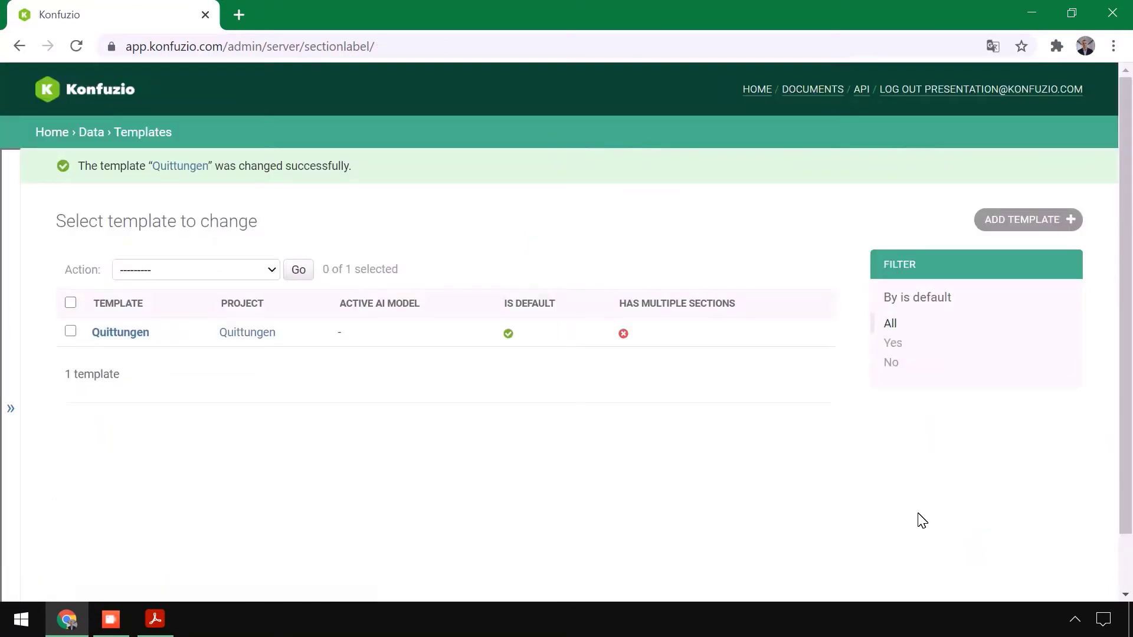
Upload all five PDF receipts from the Trainingsdaten folder to the Quittungen project's documents.
{"action": "left_click", "coordinate": [809, 92]}
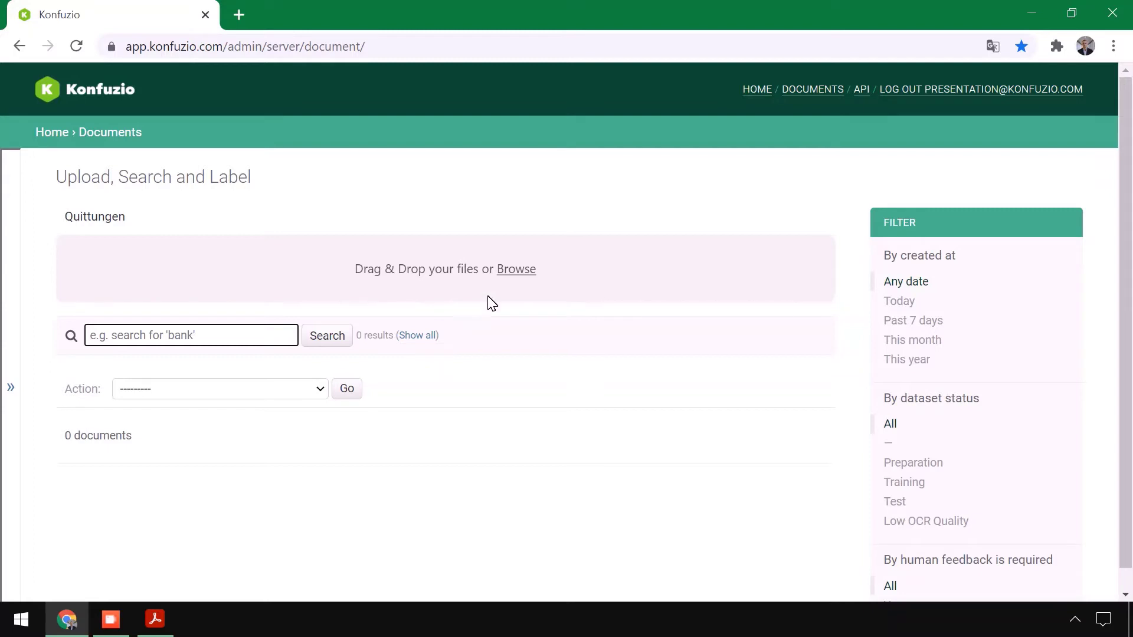
{"action": "left_click", "coordinate": [513, 268]}
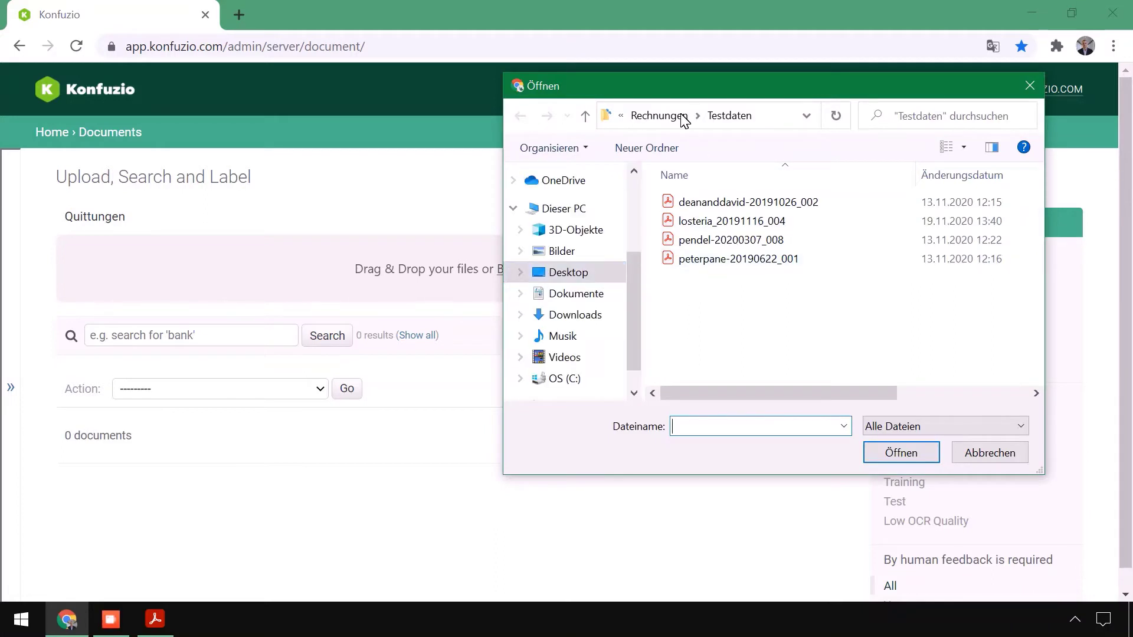
{"action": "left_click", "coordinate": [661, 116]}
{"action": "double_click", "coordinate": [715, 240]}
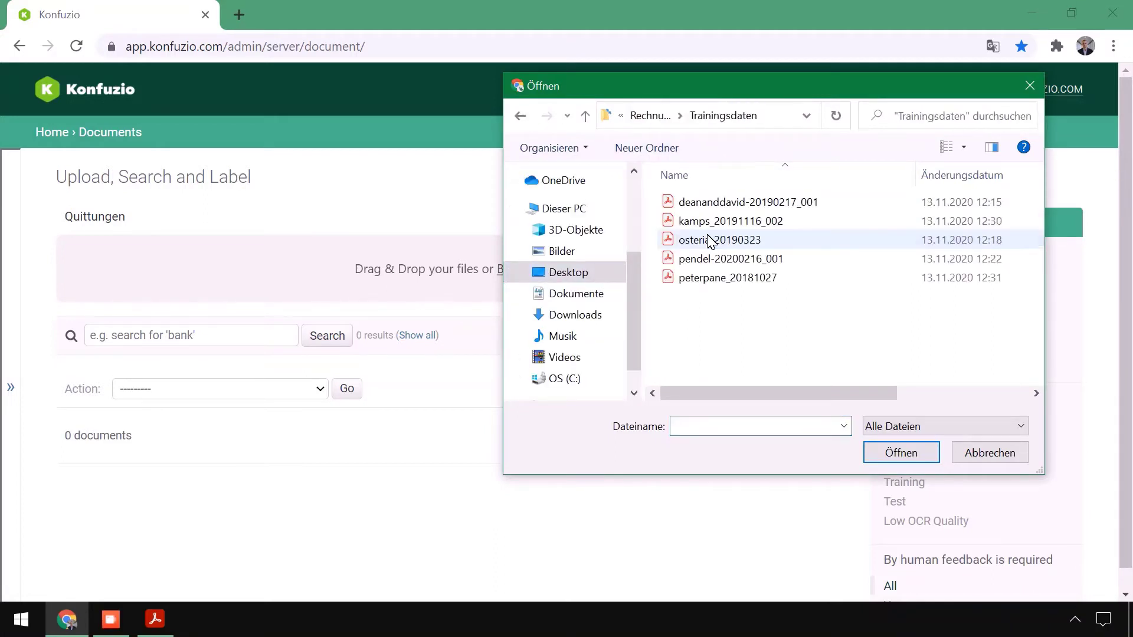
{"action": "left_click_drag", "start_coordinate": [724, 294], "coordinate": [730, 195]}
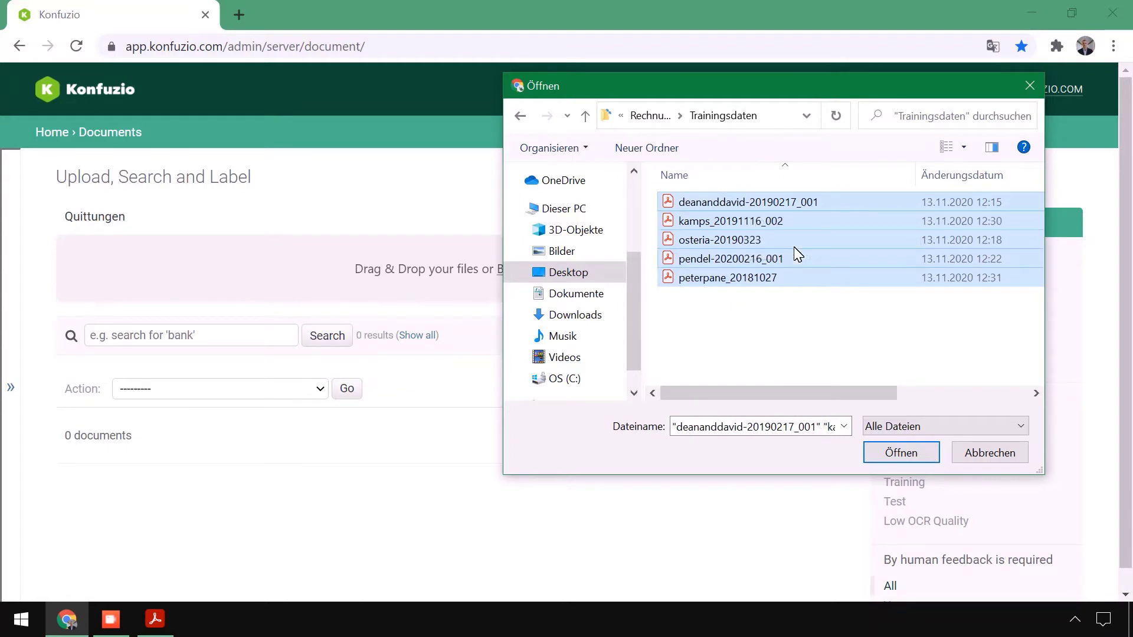
{"action": "left_click", "coordinate": [888, 451]}
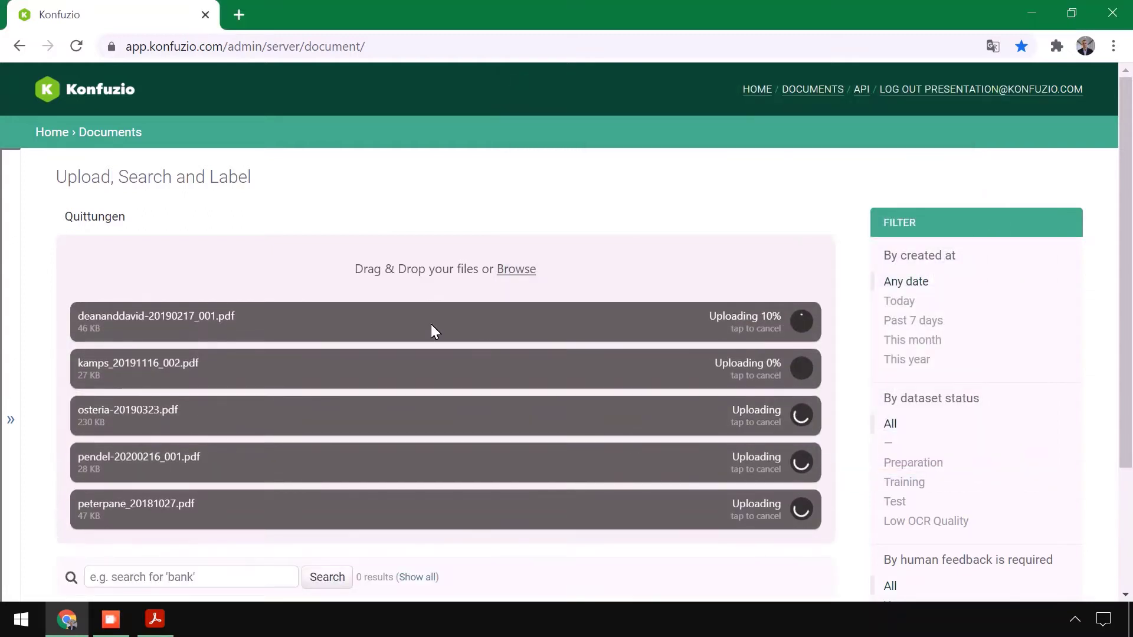
{"action": "scroll", "coordinate": [430, 324], "scroll_direction": "down", "scroll_amount": 1}
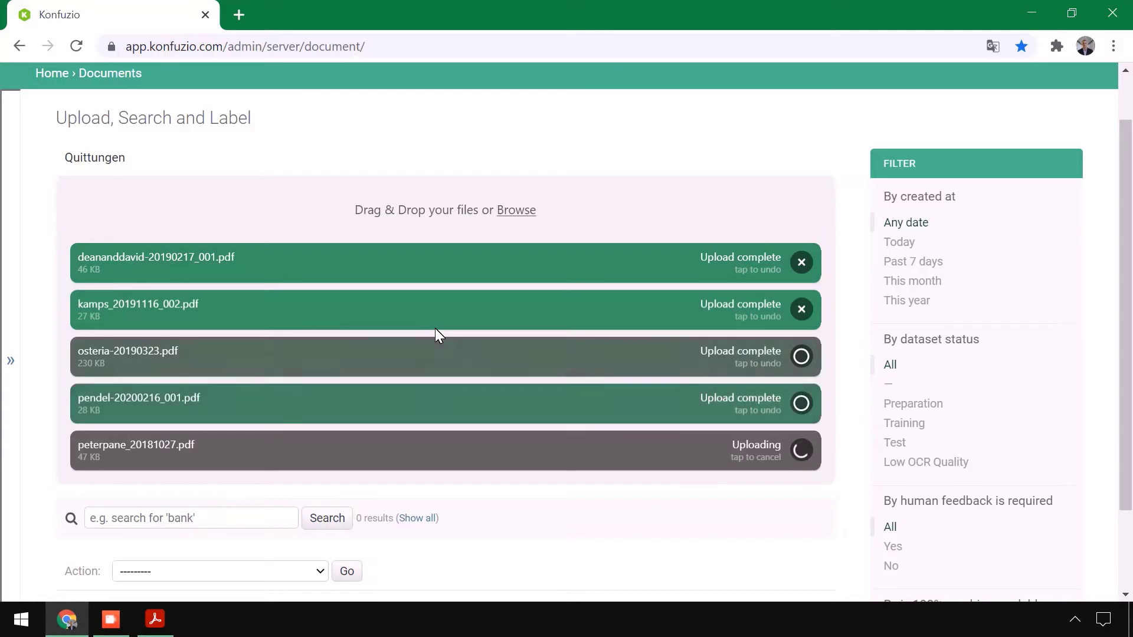
{"action": "scroll", "coordinate": [436, 328], "scroll_direction": "down", "scroll_amount": 1}
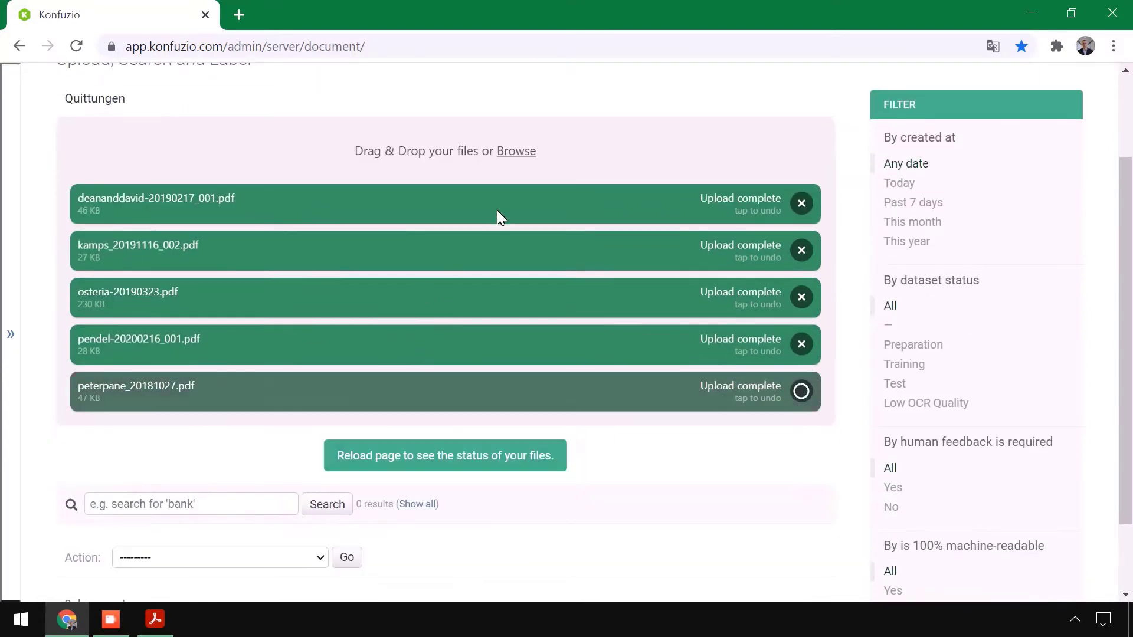
Upload all four PDF receipts from the Testdaten folder to the Quittungen project.
{"action": "left_click", "coordinate": [513, 153]}
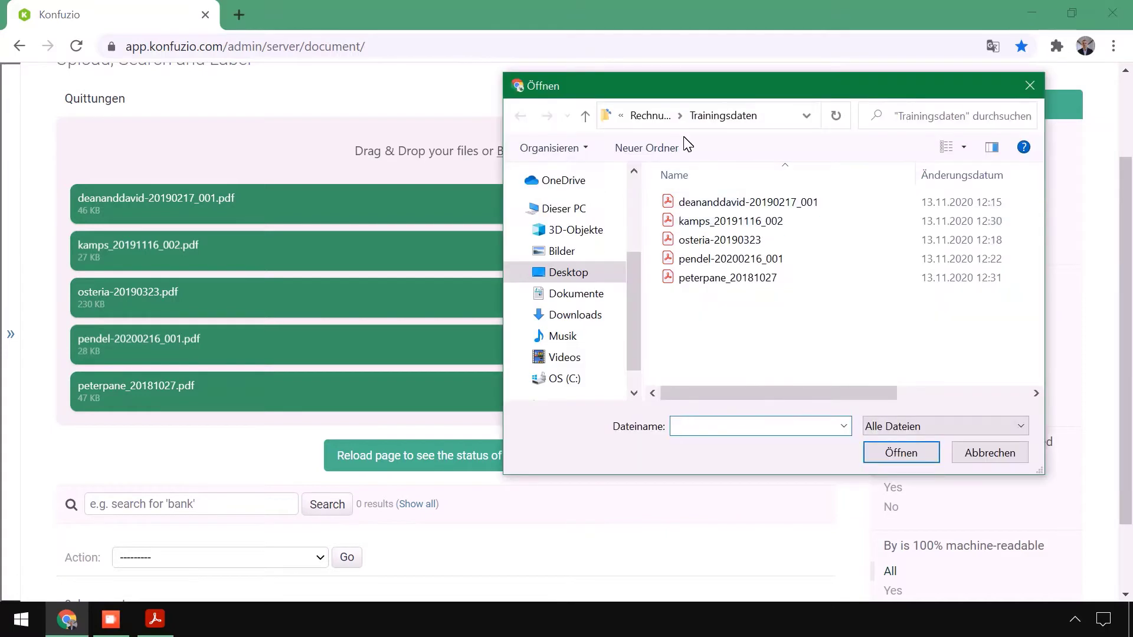
{"action": "left_click", "coordinate": [649, 115]}
{"action": "double_click", "coordinate": [708, 222]}
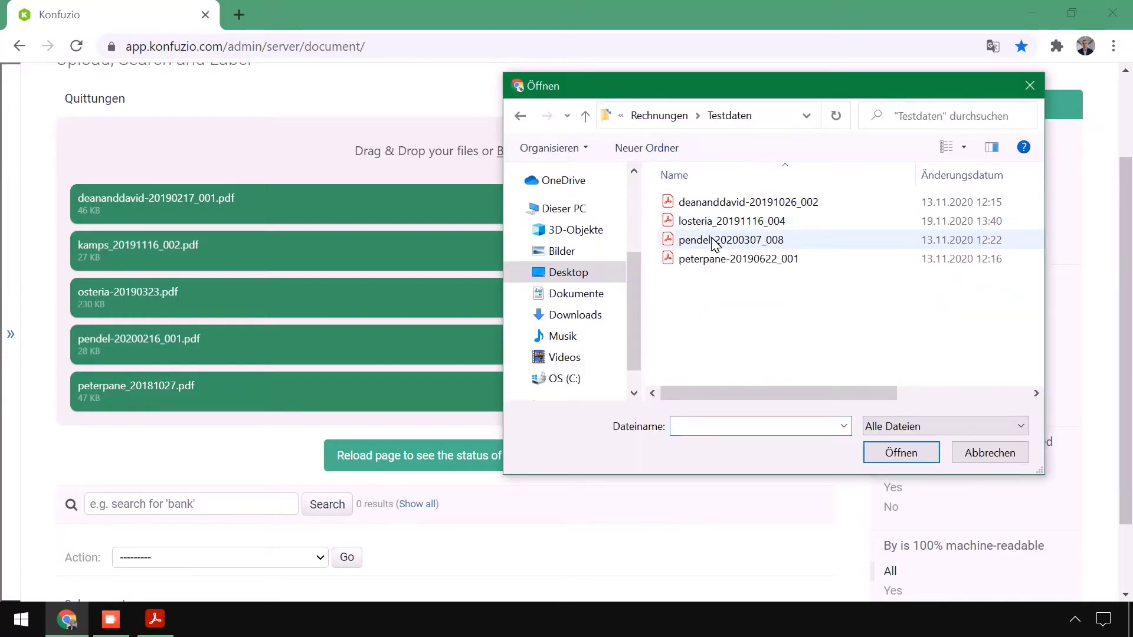
{"action": "left_click_drag", "start_coordinate": [726, 277], "coordinate": [717, 197]}
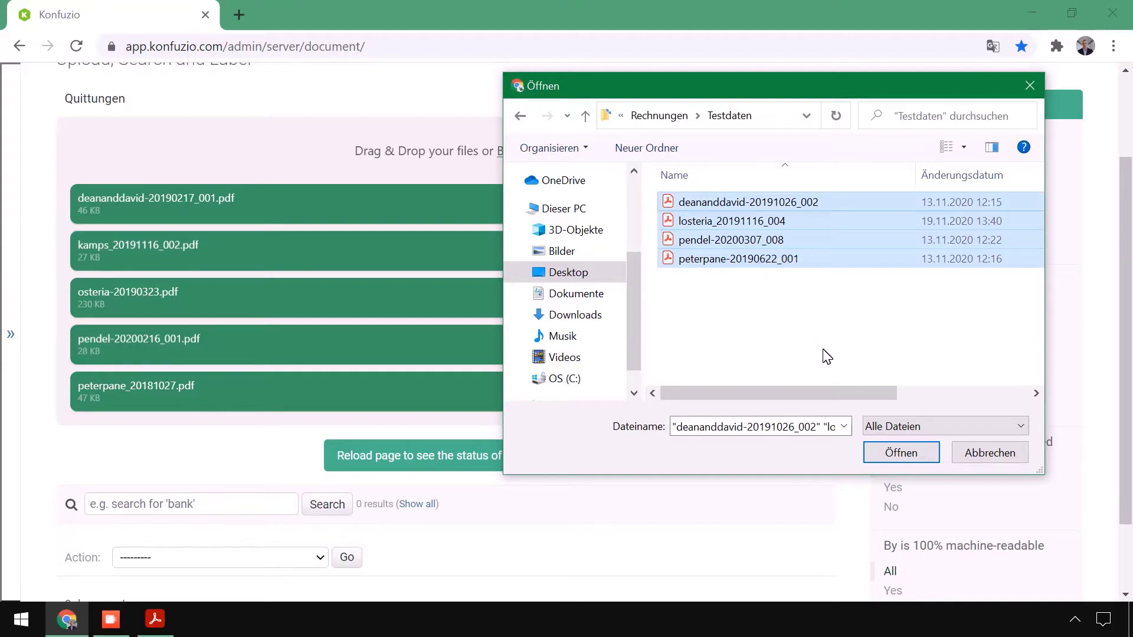
{"action": "left_click", "coordinate": [893, 452]}
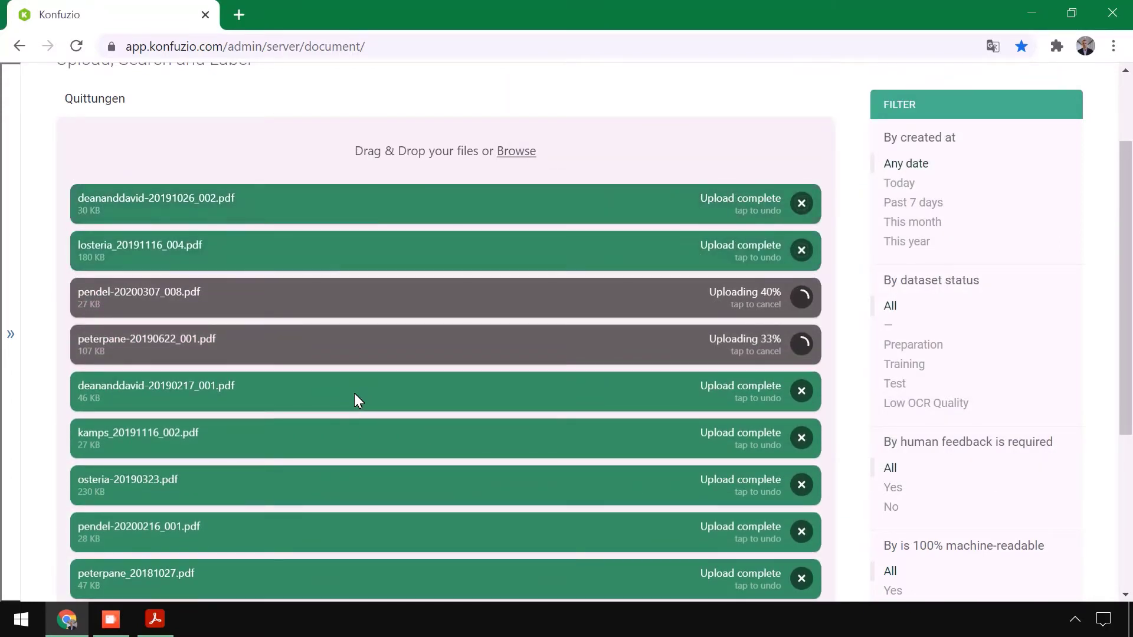
Reload the documents page and check the processing status of the uploaded receipts.
{"action": "scroll", "coordinate": [352, 394], "scroll_direction": "down", "scroll_amount": 5}
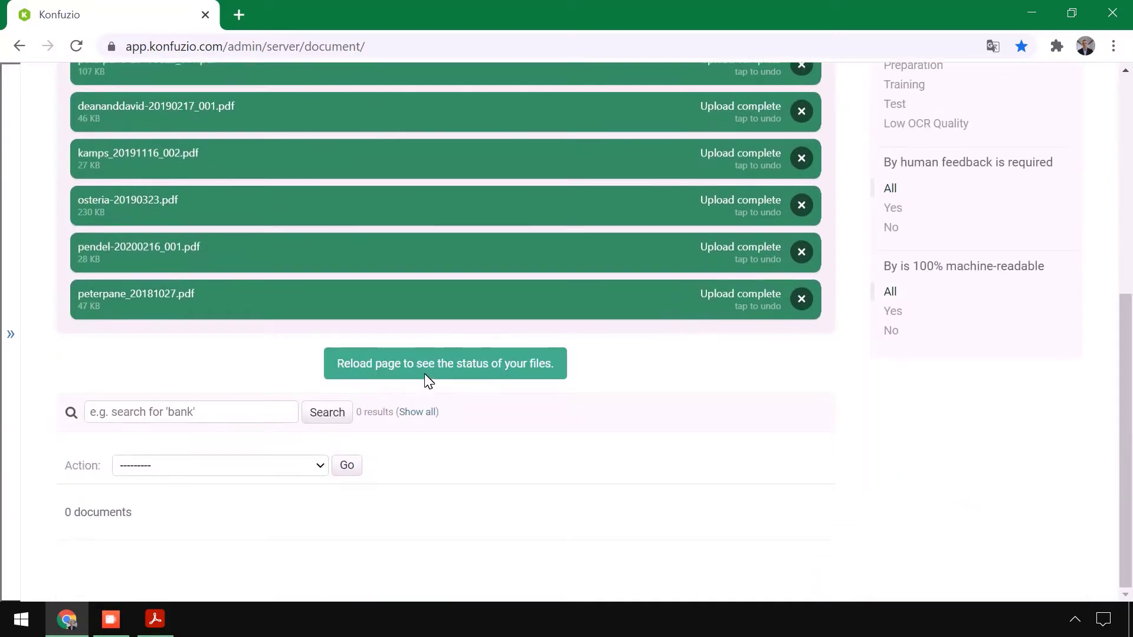
{"action": "left_click", "coordinate": [433, 364]}
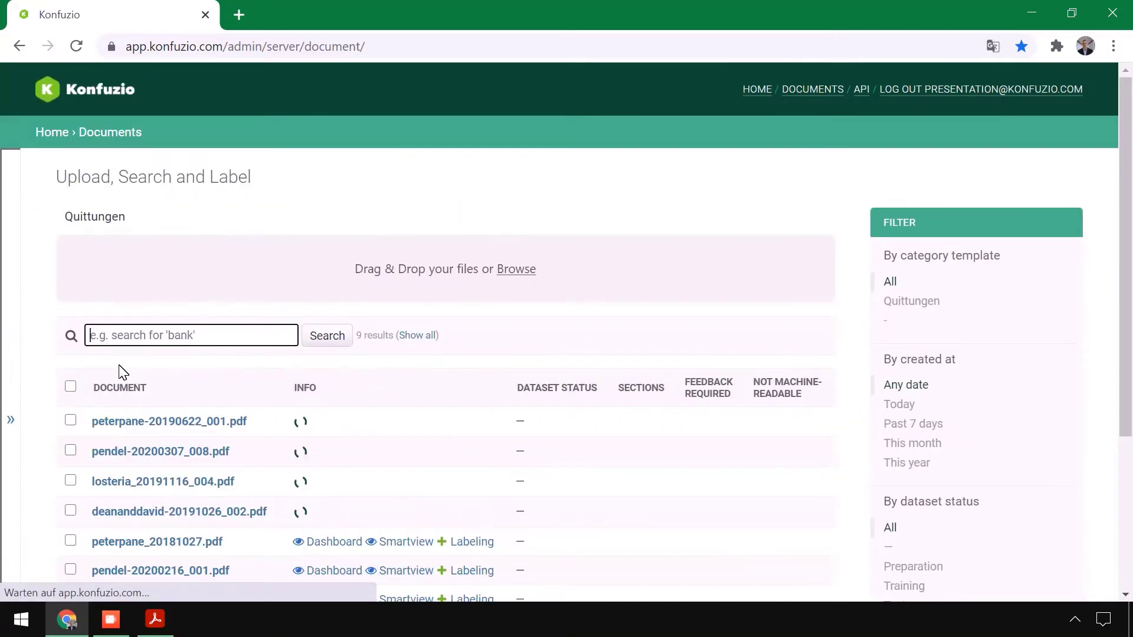
{"action": "scroll", "coordinate": [122, 372], "scroll_direction": "down", "scroll_amount": 3}
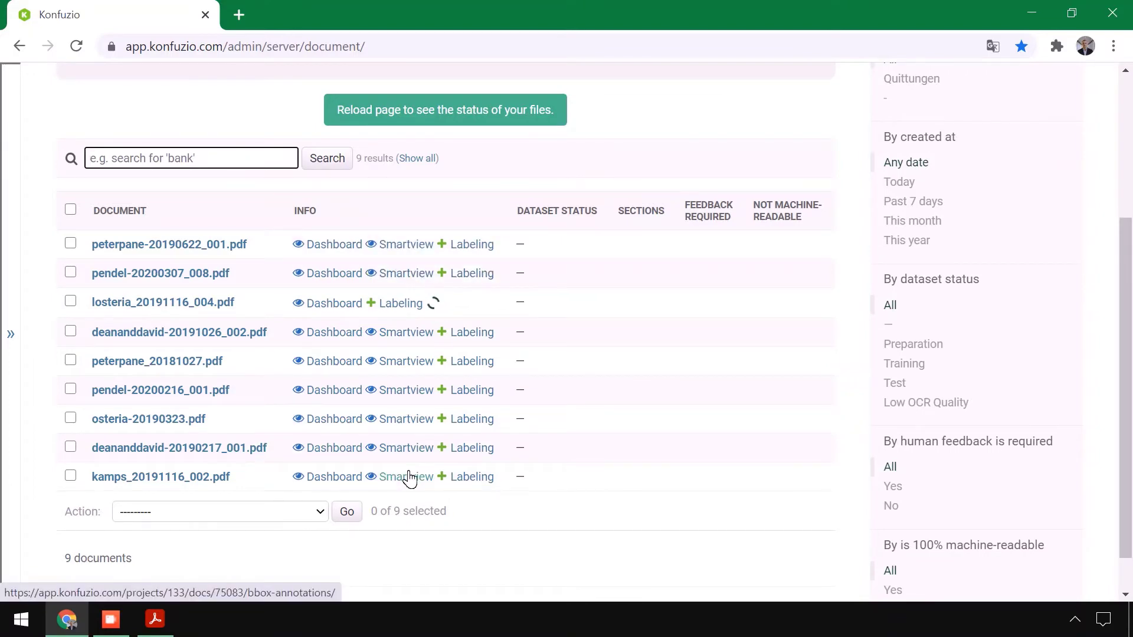
Open kamps_20191116_002.pdf in the Smartview and annotate the 5,20 beside Total in EUR as Bruttobetrag with the Quittungen template.
{"action": "left_click", "coordinate": [409, 477]}
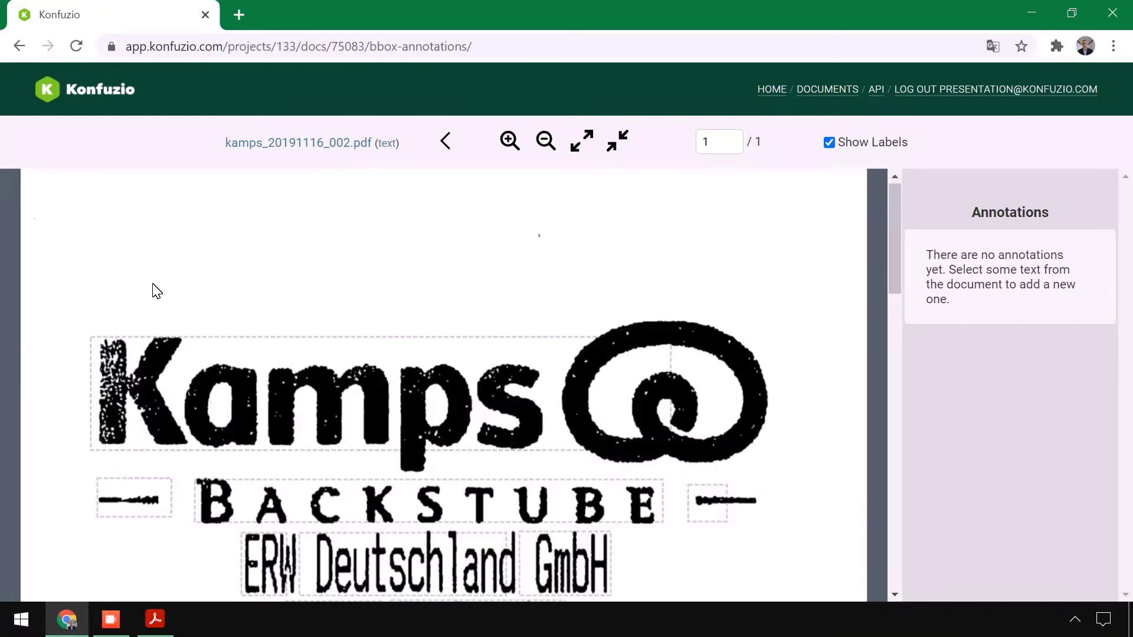
{"action": "scroll", "coordinate": [153, 293], "scroll_direction": "down", "scroll_amount": 7}
{"action": "scroll", "coordinate": [563, 390], "scroll_direction": "down", "scroll_amount": 9}
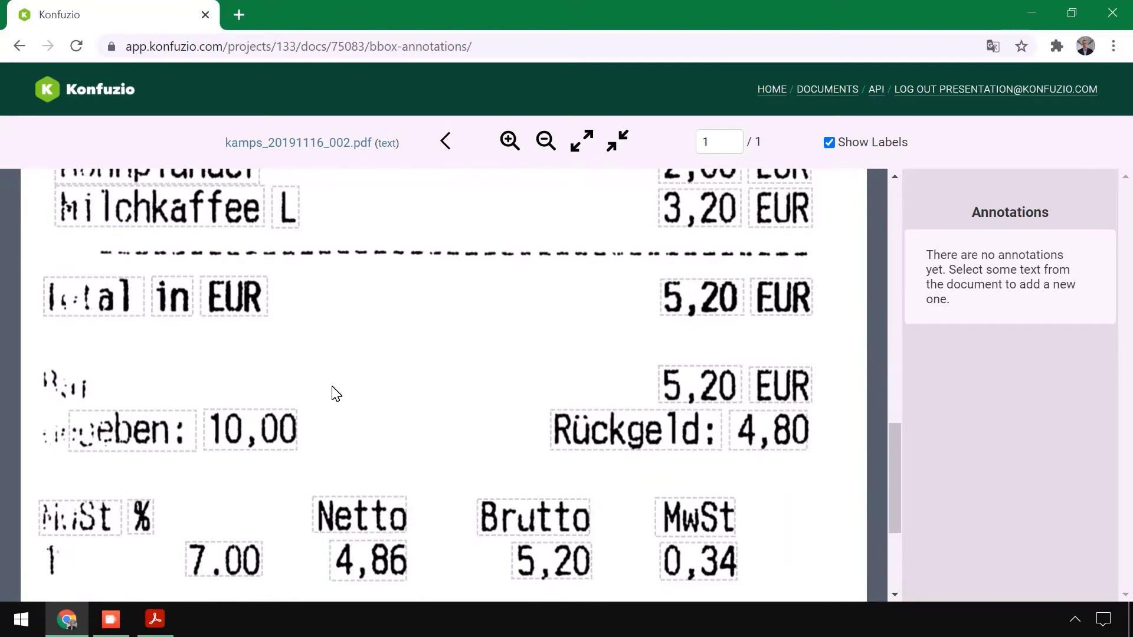
{"action": "scroll", "coordinate": [377, 384], "scroll_direction": "down", "scroll_amount": 3}
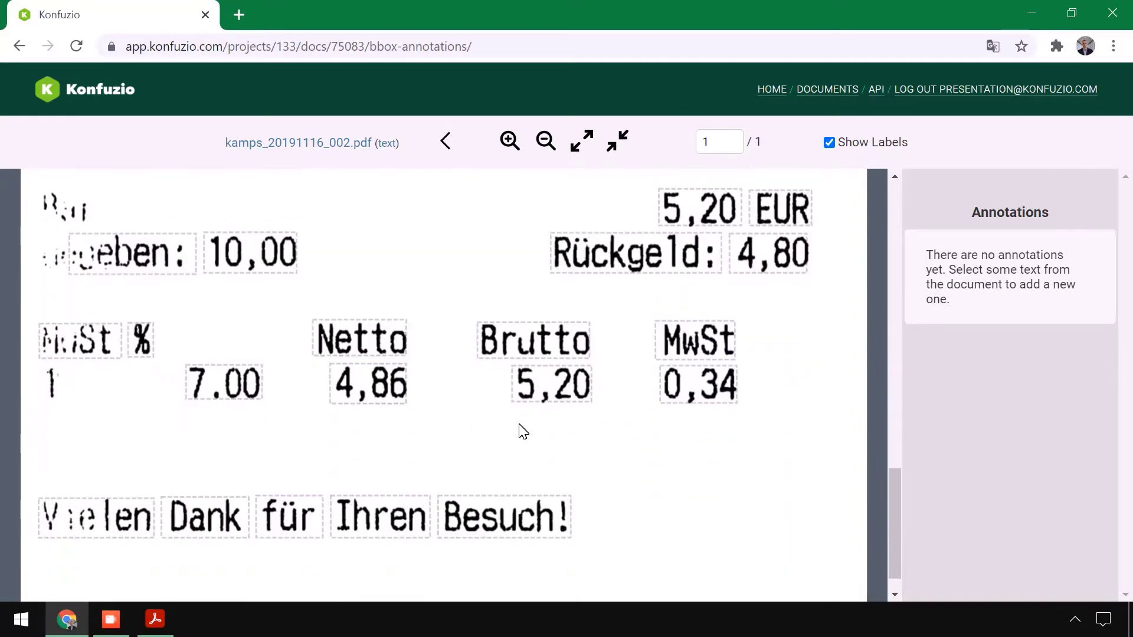
{"action": "scroll", "coordinate": [430, 377], "scroll_direction": "up", "scroll_amount": 4}
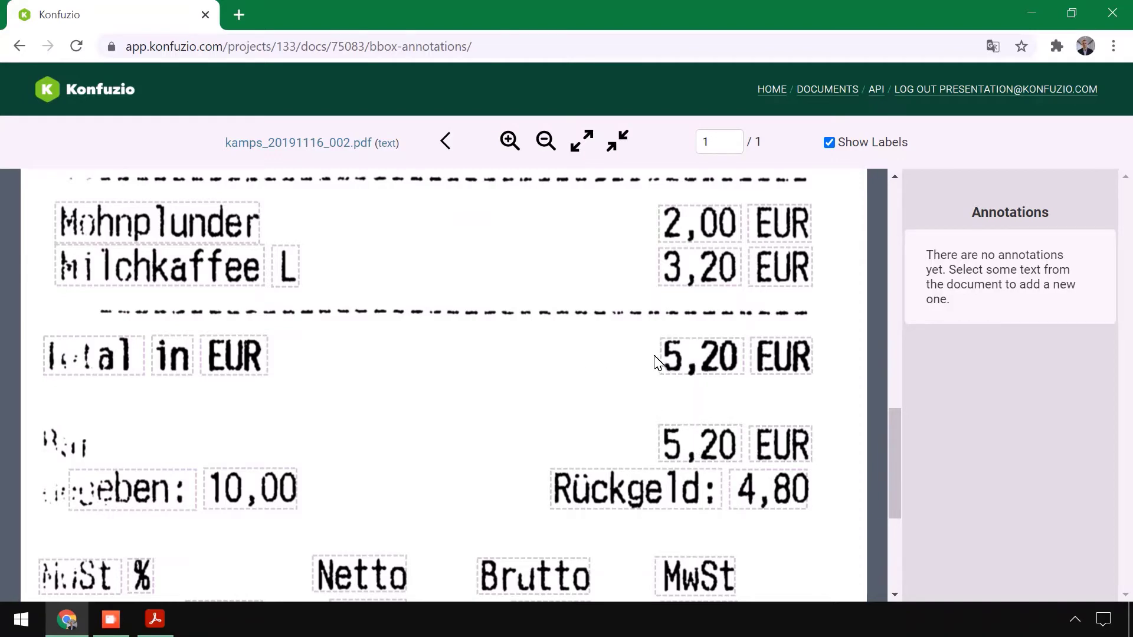
{"action": "left_click", "coordinate": [693, 344]}
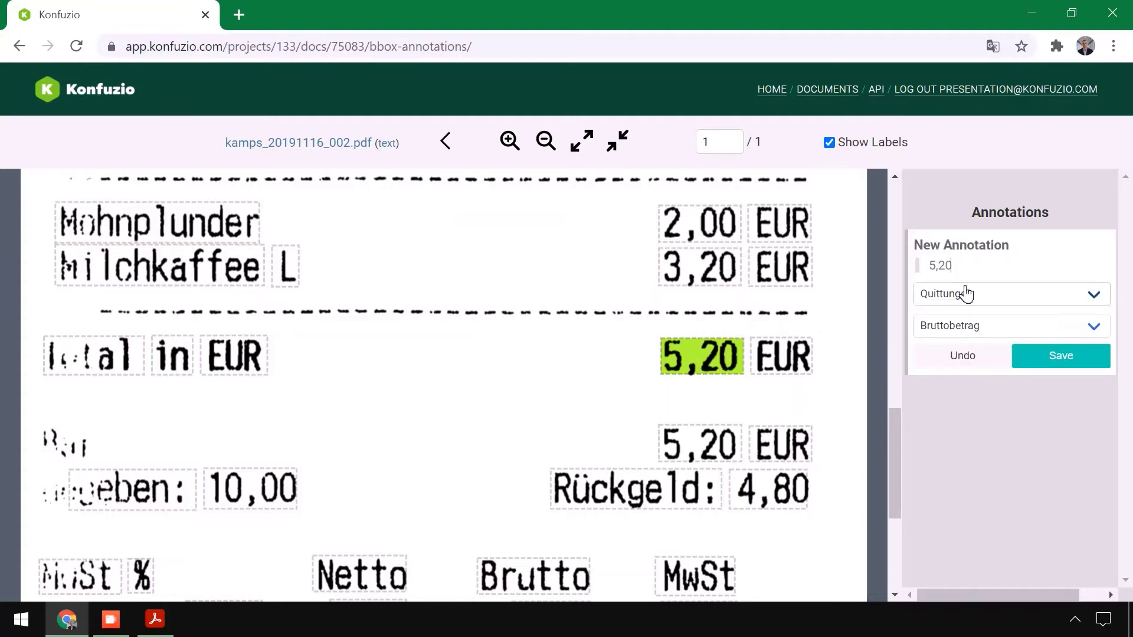
{"action": "key", "text": "ctrl+a"}
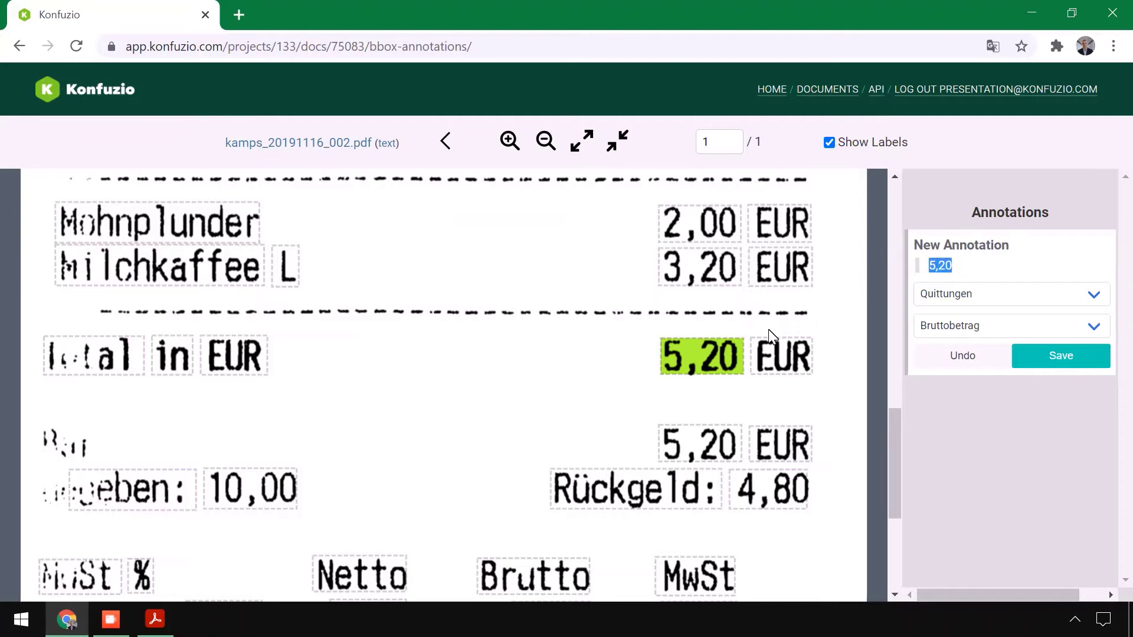
{"action": "left_click", "coordinate": [961, 329]}
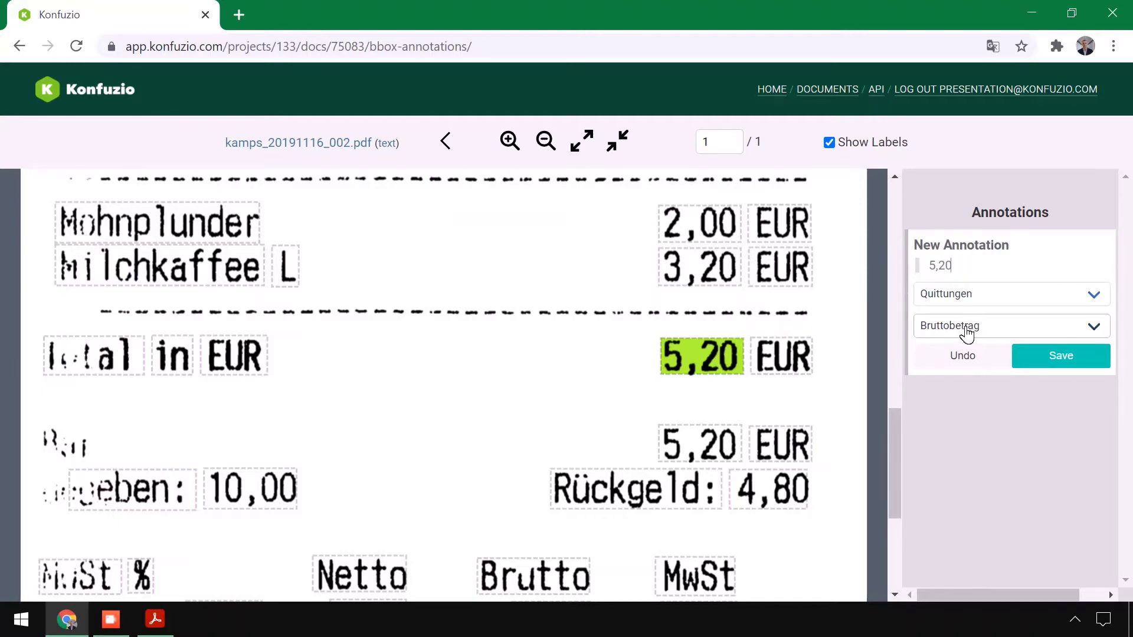
{"action": "left_click", "coordinate": [1034, 356]}
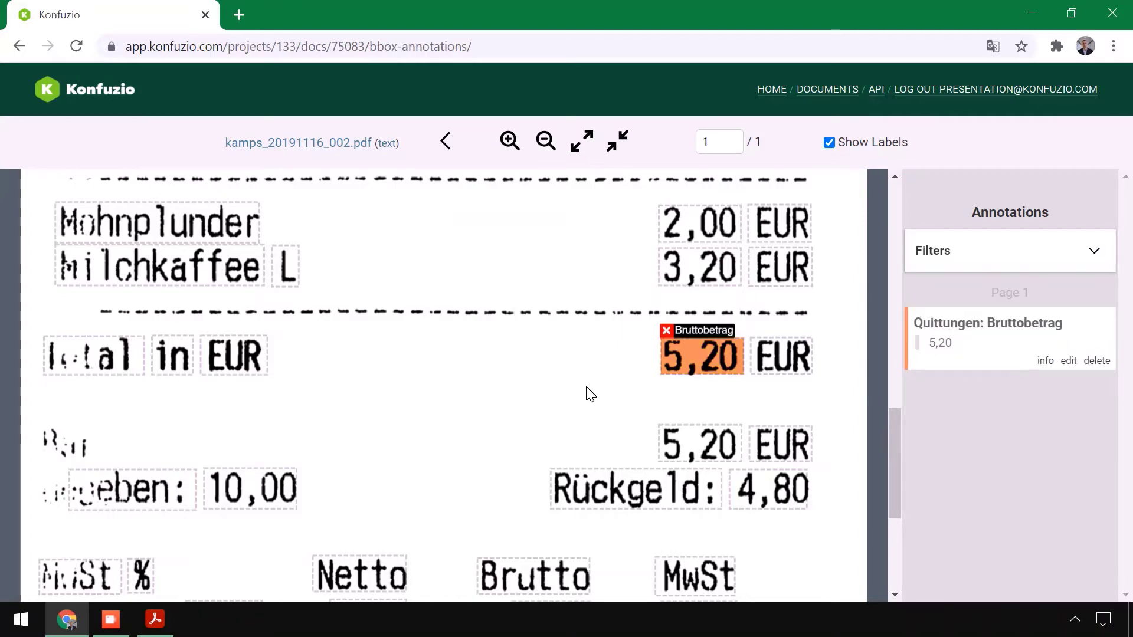
Annotate the 5,20 under Brutto in the Kamps receipt's tax table as Bruttobetrag and save it.
{"action": "scroll", "coordinate": [584, 395], "scroll_direction": "down", "scroll_amount": 3}
{"action": "left_click", "coordinate": [540, 442]}
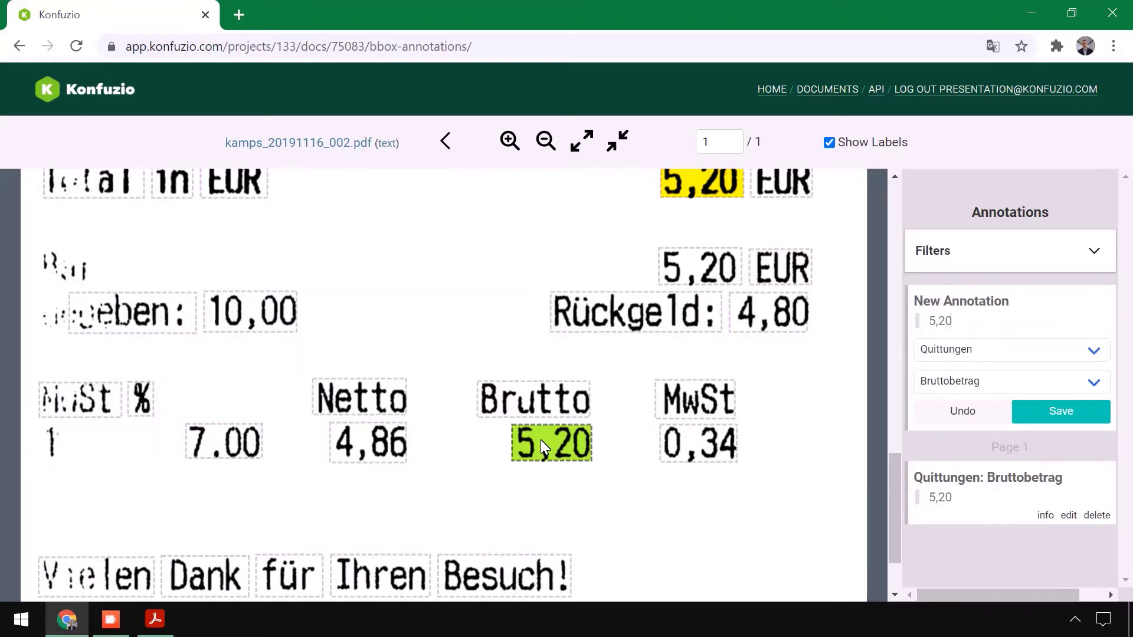
{"action": "left_click", "coordinate": [1066, 413]}
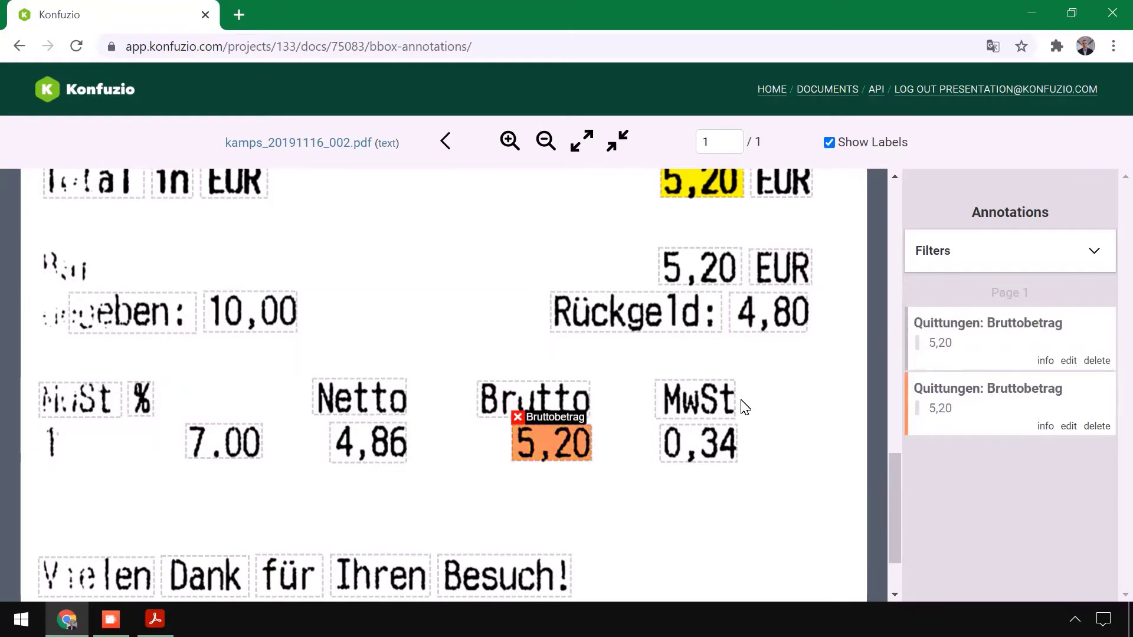
Go to deananddavid-20190217_001.pdf and annotate the 8,45 beside Rechnungsbetrag as Bruttobetrag.
{"action": "left_click", "coordinate": [446, 142]}
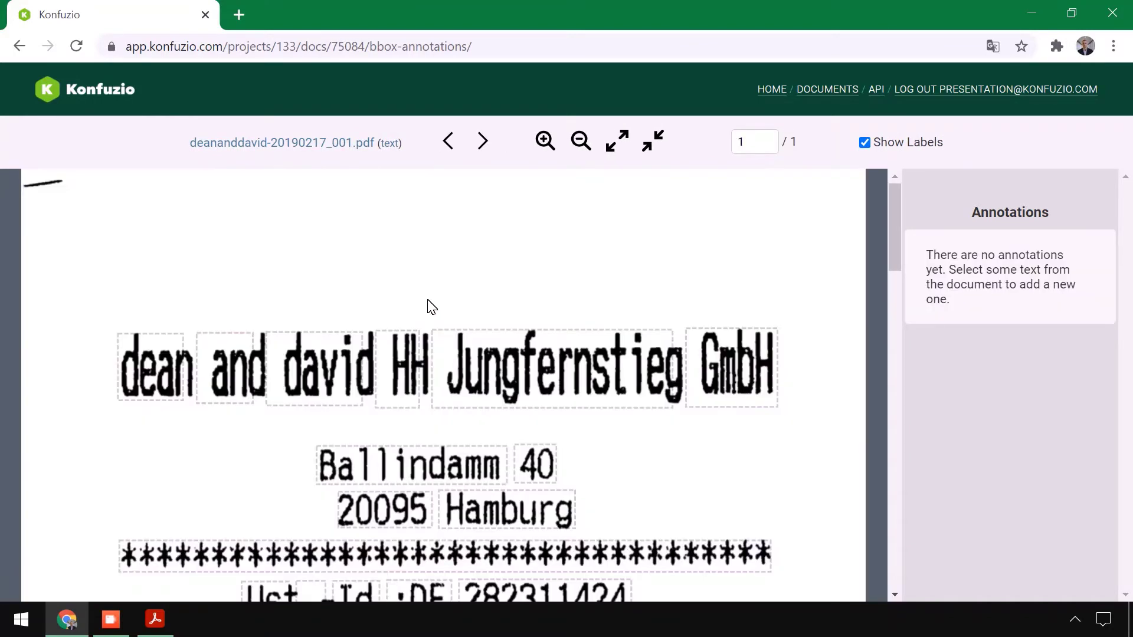
{"action": "scroll", "coordinate": [619, 253], "scroll_direction": "down", "scroll_amount": 8}
{"action": "scroll", "coordinate": [637, 252], "scroll_direction": "down", "scroll_amount": 7}
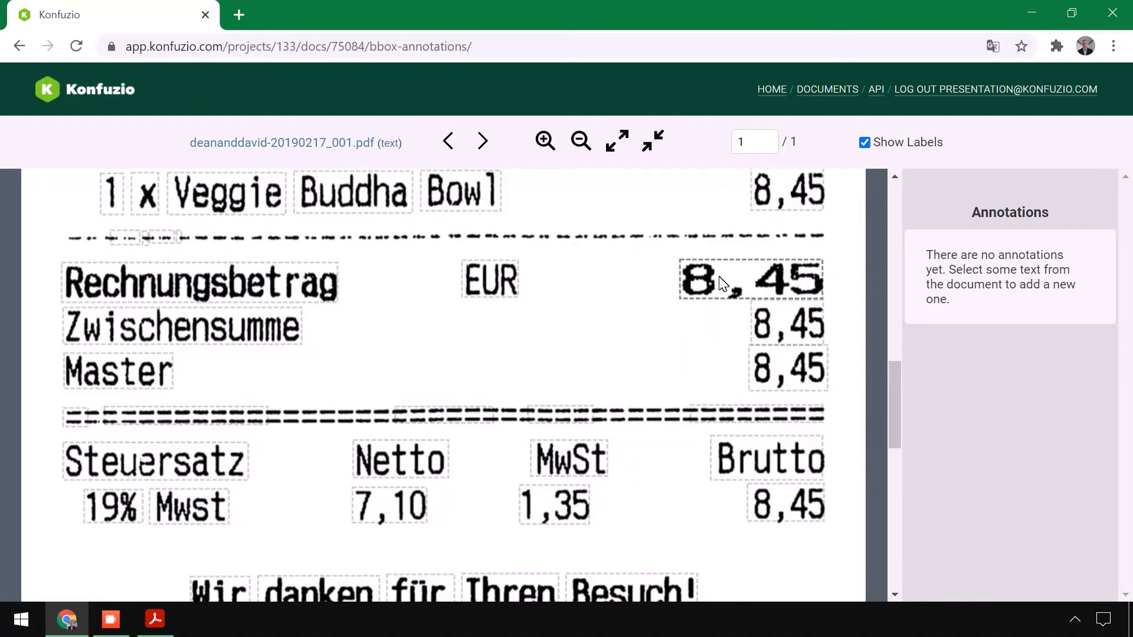
{"action": "left_click", "coordinate": [721, 284]}
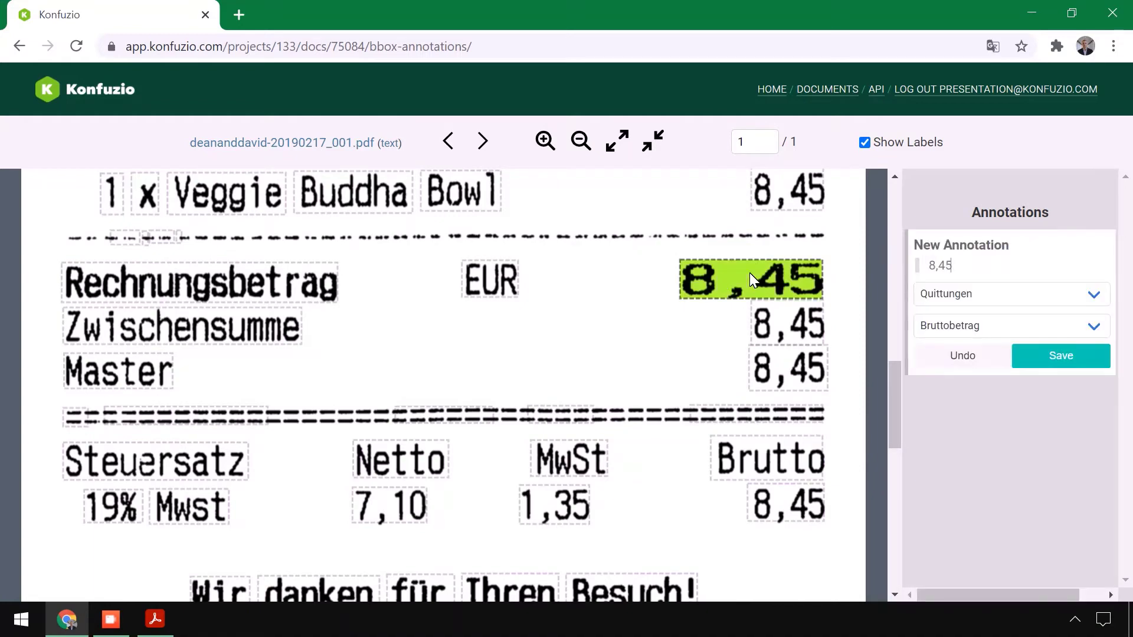
{"action": "left_click", "coordinate": [1075, 353]}
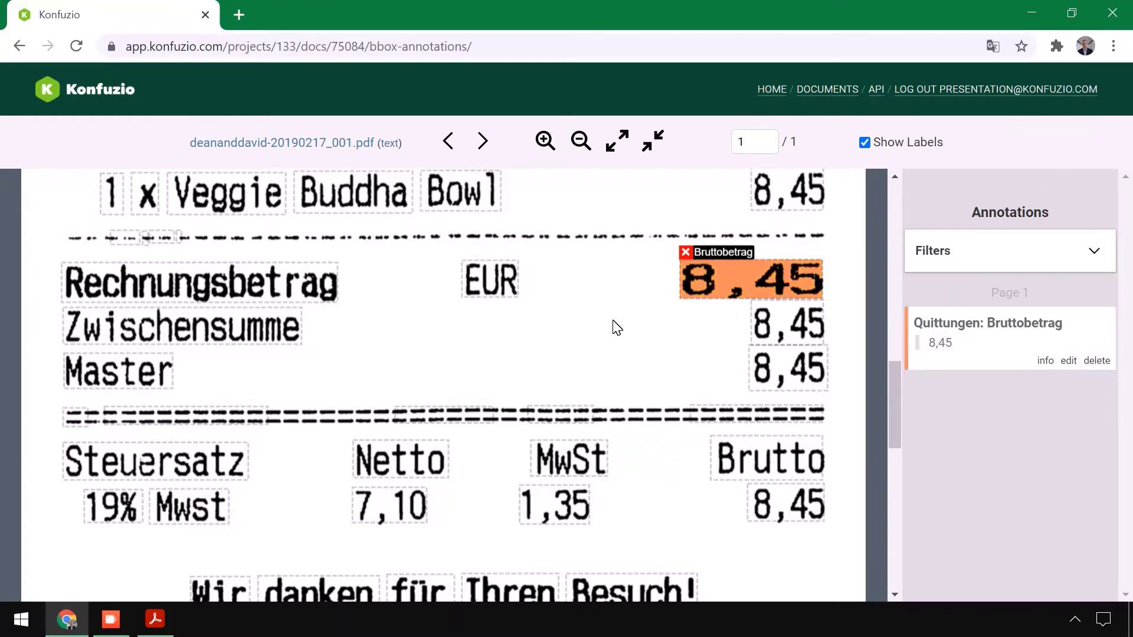
Annotate the 8,45 under Brutto in the dean and david receipt's tax table as Bruttobetrag and save it.
{"action": "scroll", "coordinate": [617, 328], "scroll_direction": "down", "scroll_amount": 2}
{"action": "left_click", "coordinate": [782, 380]}
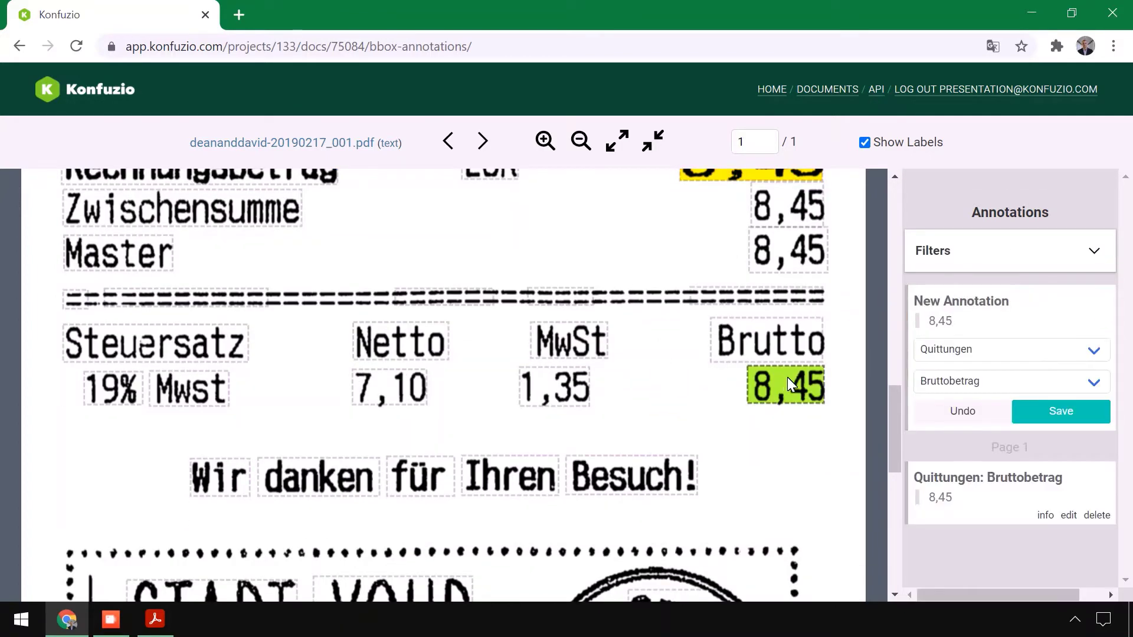
{"action": "left_click", "coordinate": [1067, 412]}
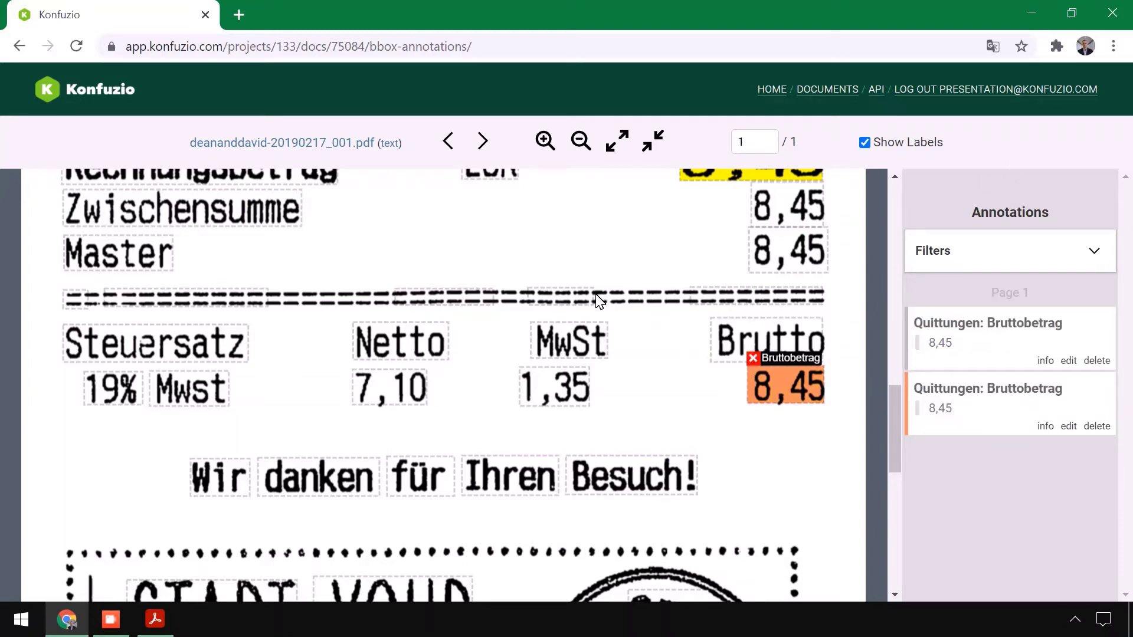
Go to osteria-20190323.pdf and annotate the large 51,25 below Bar Total as Bruttobetrag.
{"action": "left_click", "coordinate": [455, 149]}
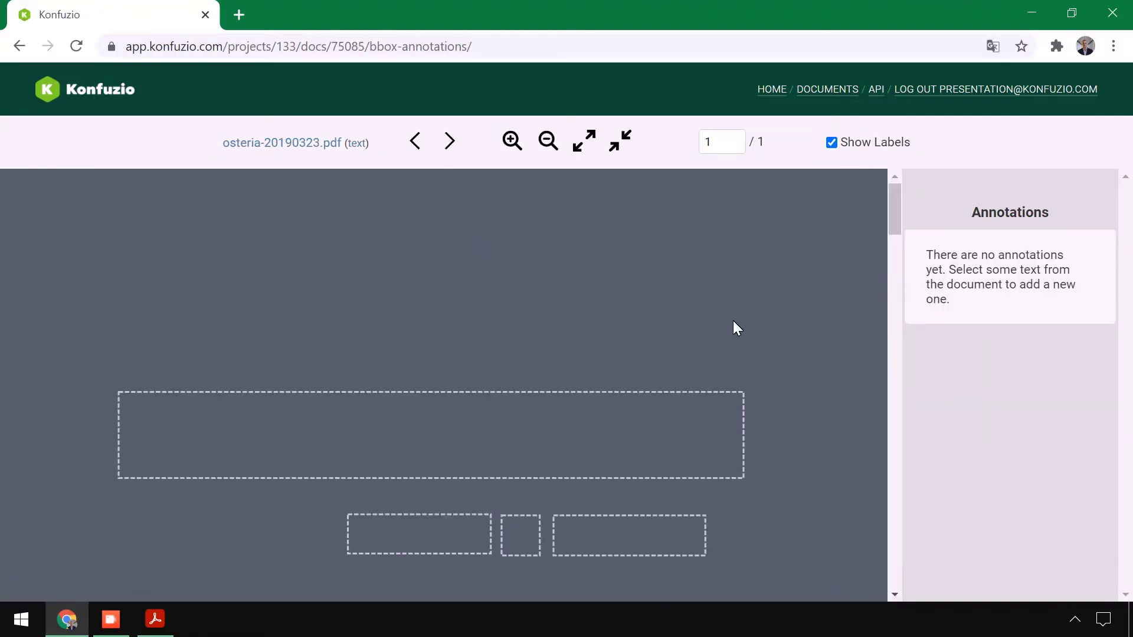
{"action": "scroll", "coordinate": [733, 323], "scroll_direction": "down", "scroll_amount": 10}
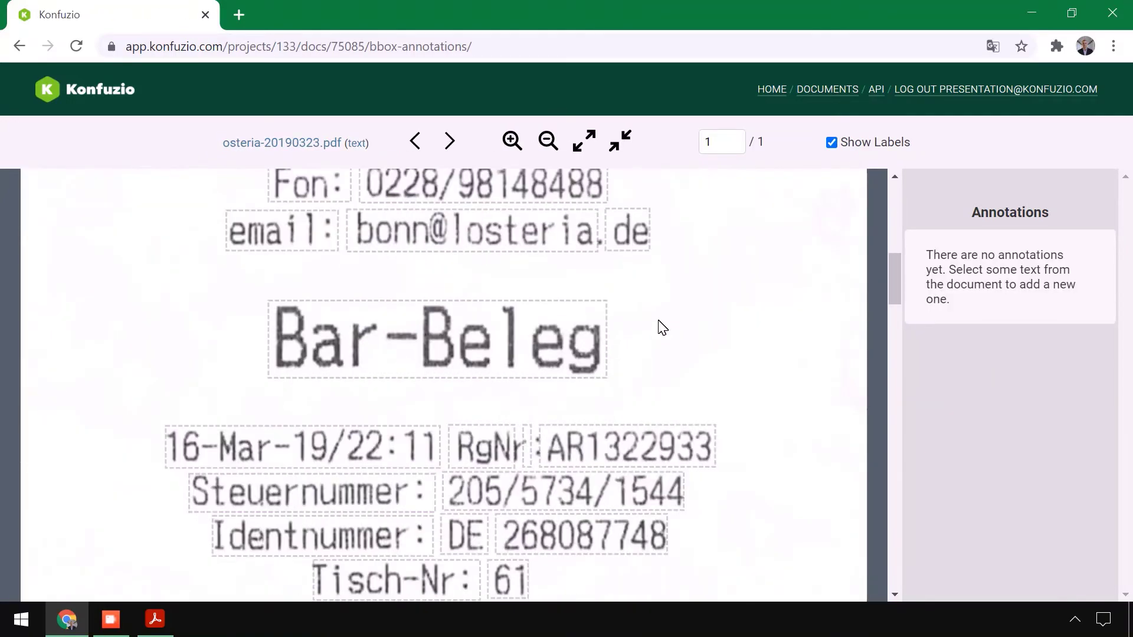
{"action": "scroll", "coordinate": [662, 328], "scroll_direction": "down", "scroll_amount": 15}
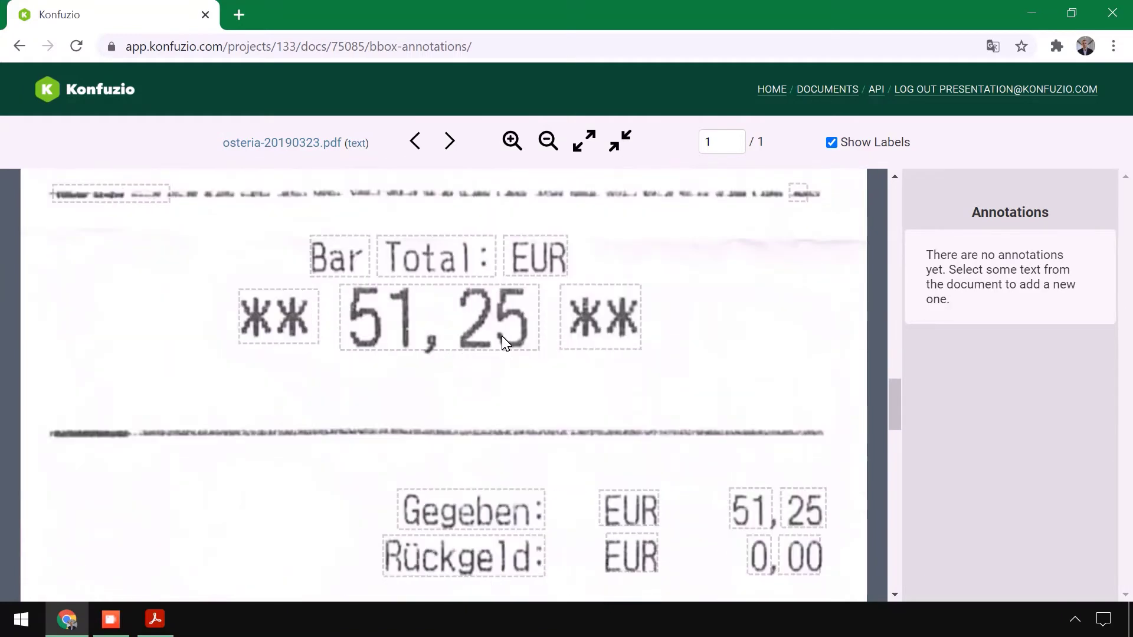
{"action": "left_click", "coordinate": [457, 322]}
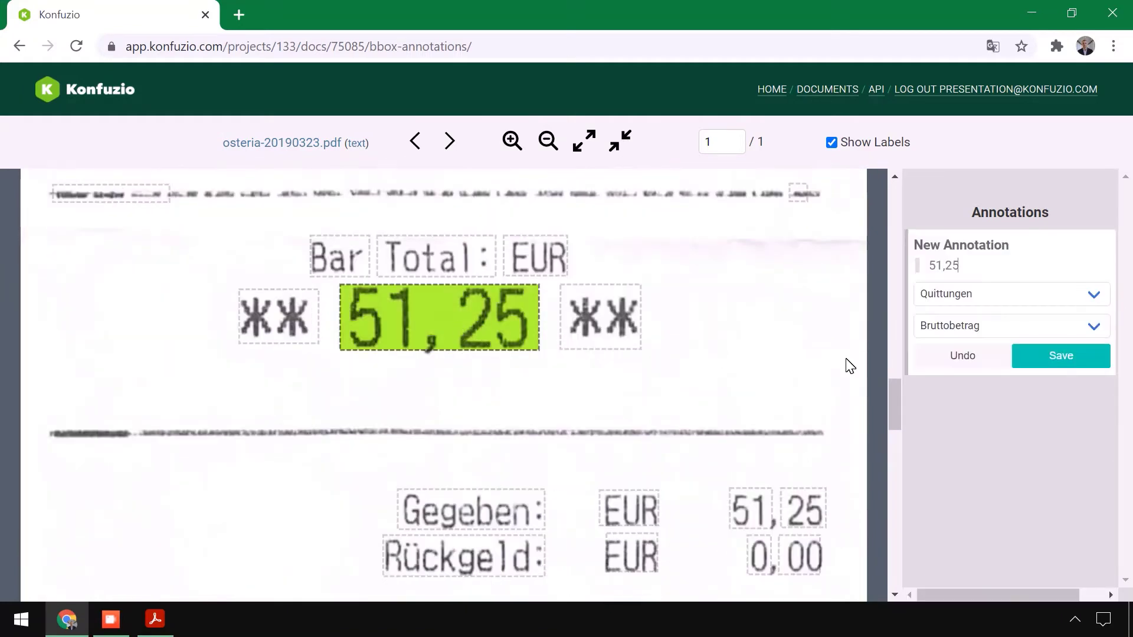
{"action": "left_click", "coordinate": [1033, 354]}
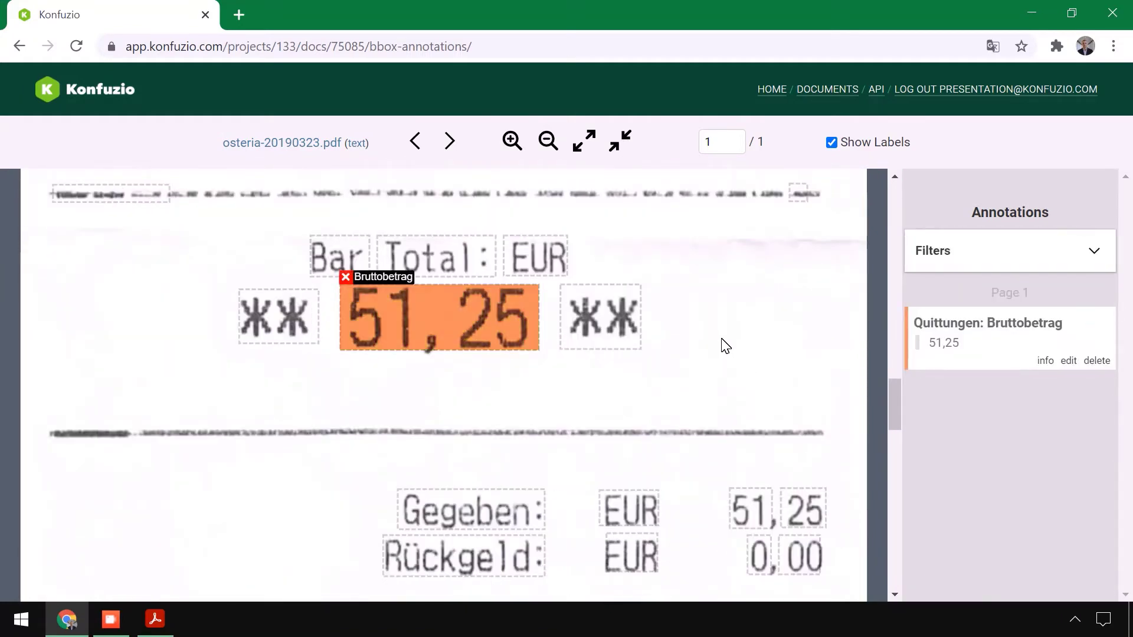
Annotate both parts of the 51,25 under Brutto in the Osteria receipt's tax table as one Bruttobetrag and save it.
{"action": "scroll", "coordinate": [726, 344], "scroll_direction": "down", "scroll_amount": 2}
{"action": "scroll", "coordinate": [741, 374], "scroll_direction": "down", "scroll_amount": 1}
{"action": "scroll", "coordinate": [693, 358], "scroll_direction": "down", "scroll_amount": 2}
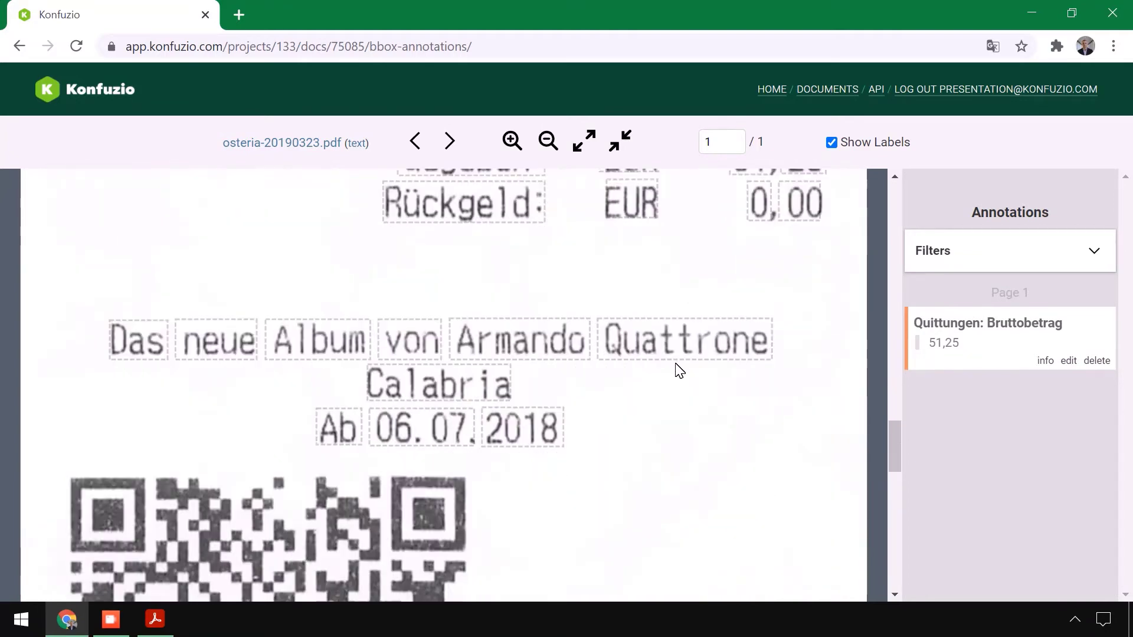
{"action": "scroll", "coordinate": [677, 369], "scroll_direction": "up", "scroll_amount": 4}
{"action": "scroll", "coordinate": [713, 361], "scroll_direction": "up", "scroll_amount": 2}
{"action": "left_click", "coordinate": [739, 367]}
{"action": "left_click", "coordinate": [782, 371]}
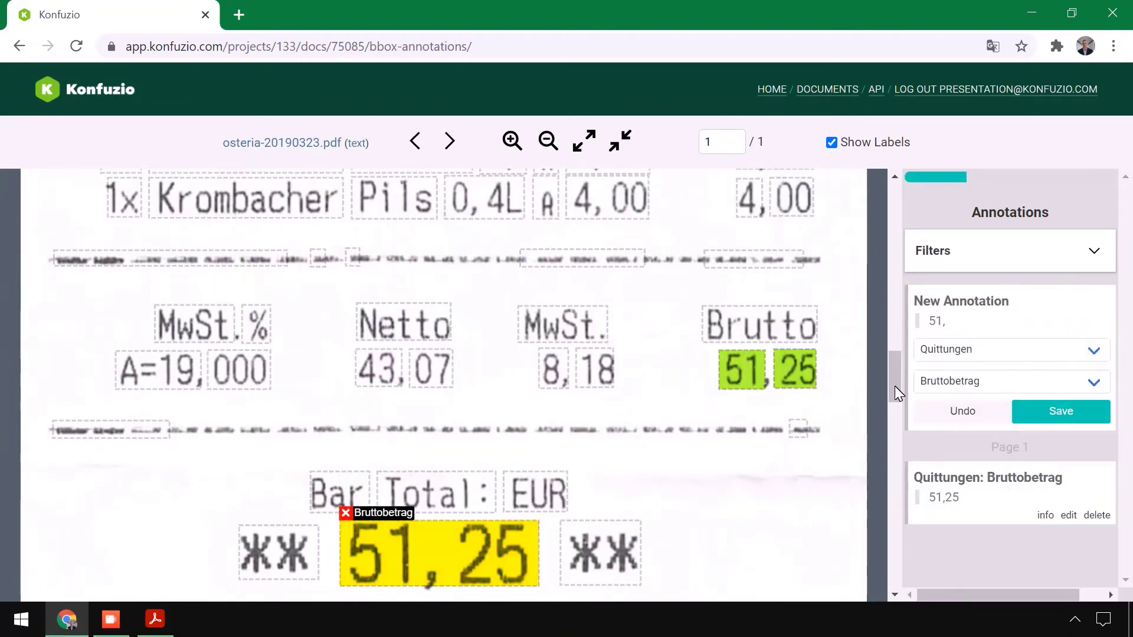
{"action": "left_click", "coordinate": [1041, 412]}
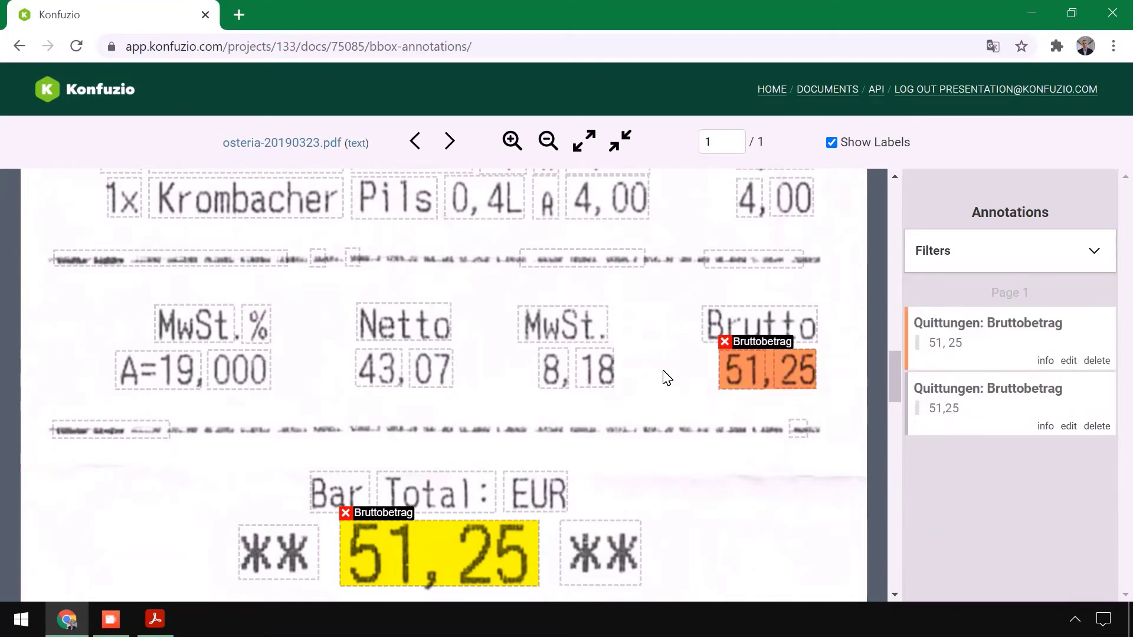
Go to pendel-20200216_001.pdf and annotate the 35,00 beside Bar as Bruttobetrag.
{"action": "left_click", "coordinate": [415, 143]}
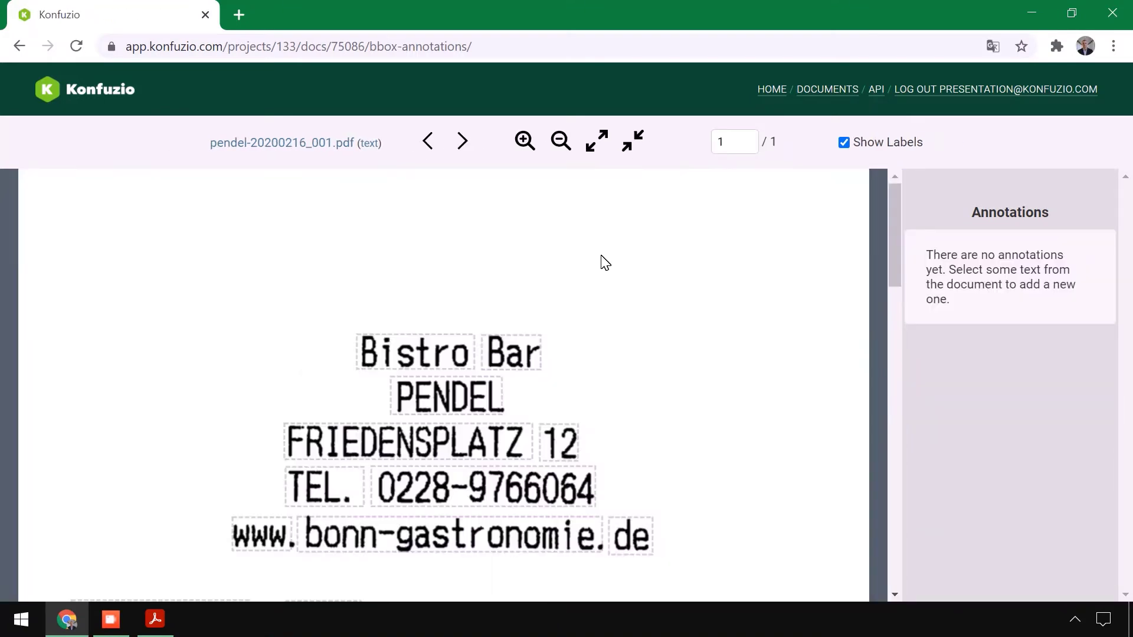
{"action": "scroll", "coordinate": [626, 289], "scroll_direction": "down", "scroll_amount": 5}
{"action": "scroll", "coordinate": [647, 268], "scroll_direction": "down", "scroll_amount": 4}
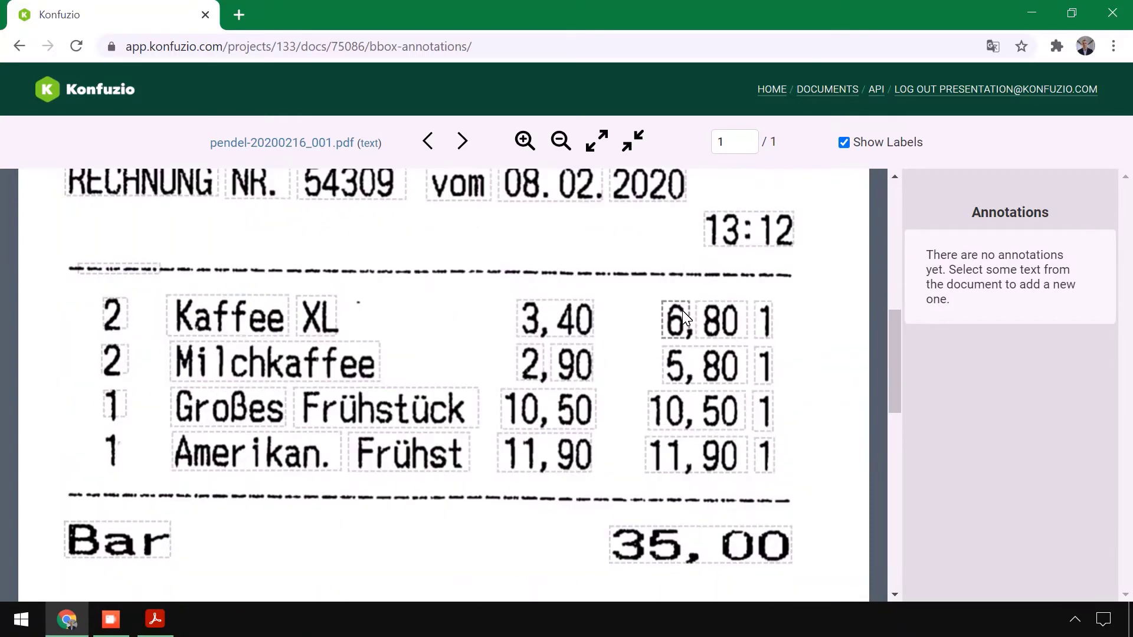
{"action": "scroll", "coordinate": [362, 387], "scroll_direction": "down", "scroll_amount": 2}
{"action": "left_click", "coordinate": [658, 433]}
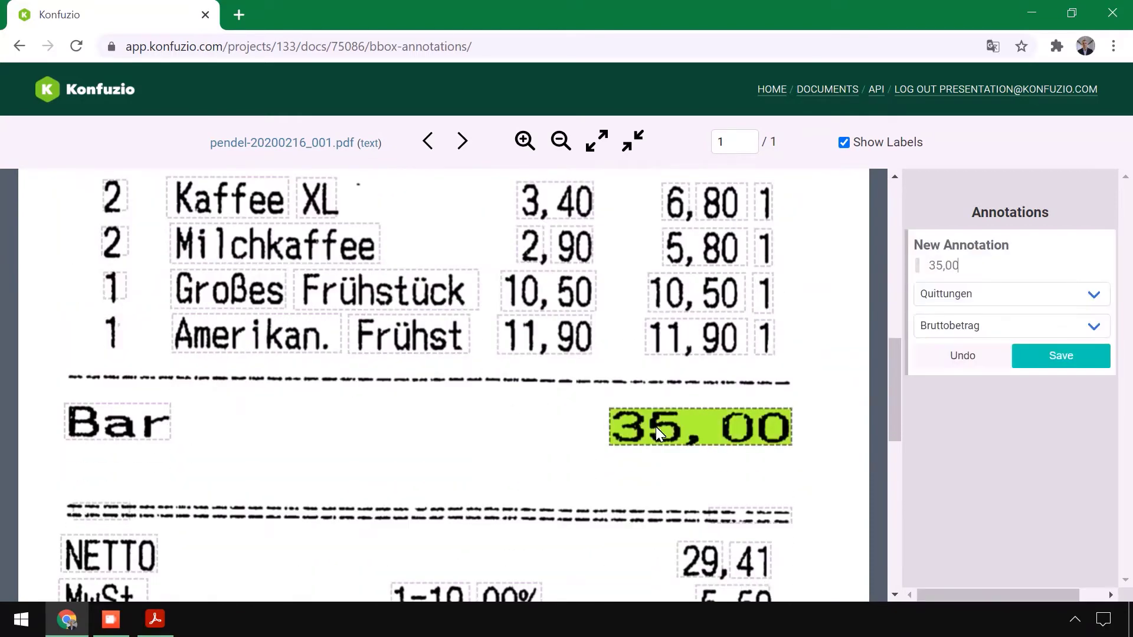
{"action": "left_click", "coordinate": [1072, 362]}
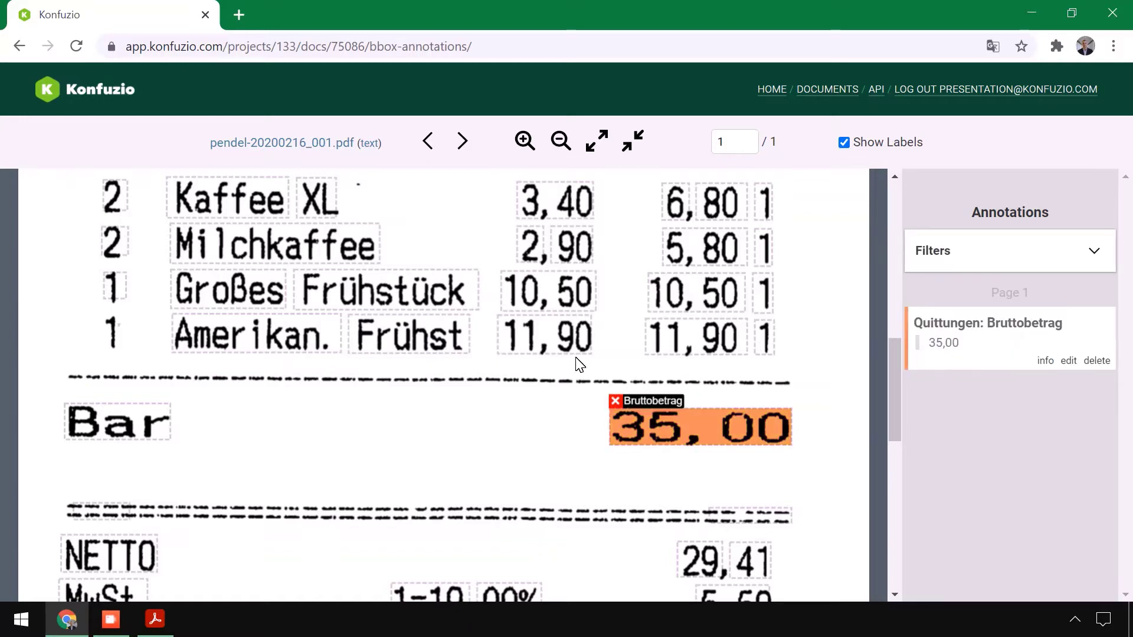
Annotate the 35,00 beside Rechnungsbetrag on the Pendel receipt as Bruttobetrag and save it.
{"action": "scroll", "coordinate": [590, 369], "scroll_direction": "down", "scroll_amount": 4}
{"action": "left_click", "coordinate": [708, 513]}
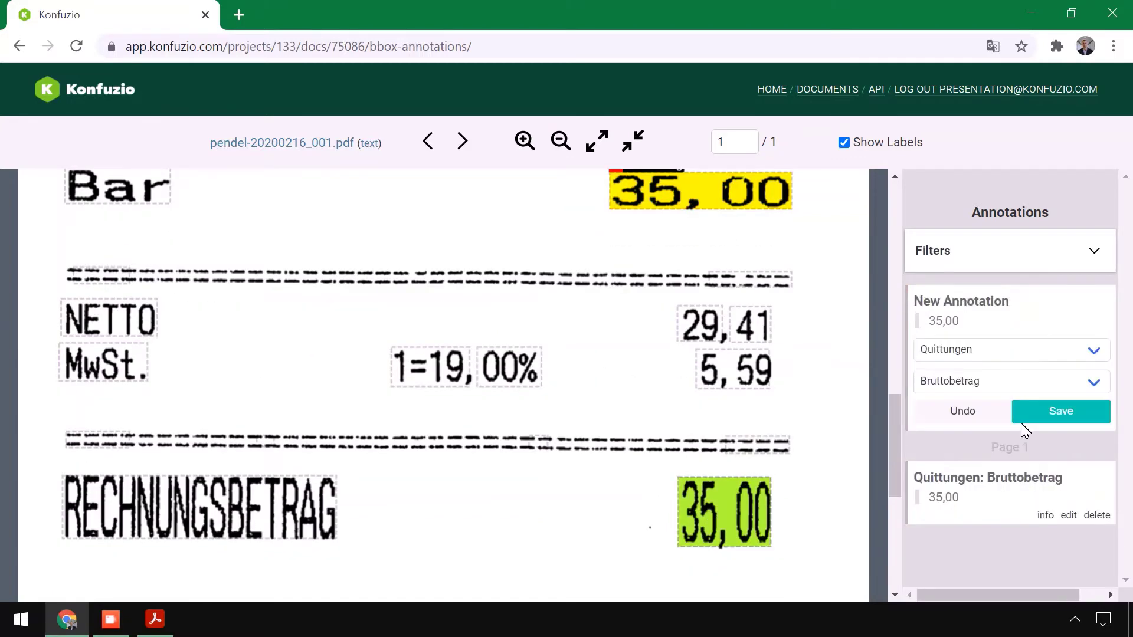
{"action": "left_click", "coordinate": [1072, 411]}
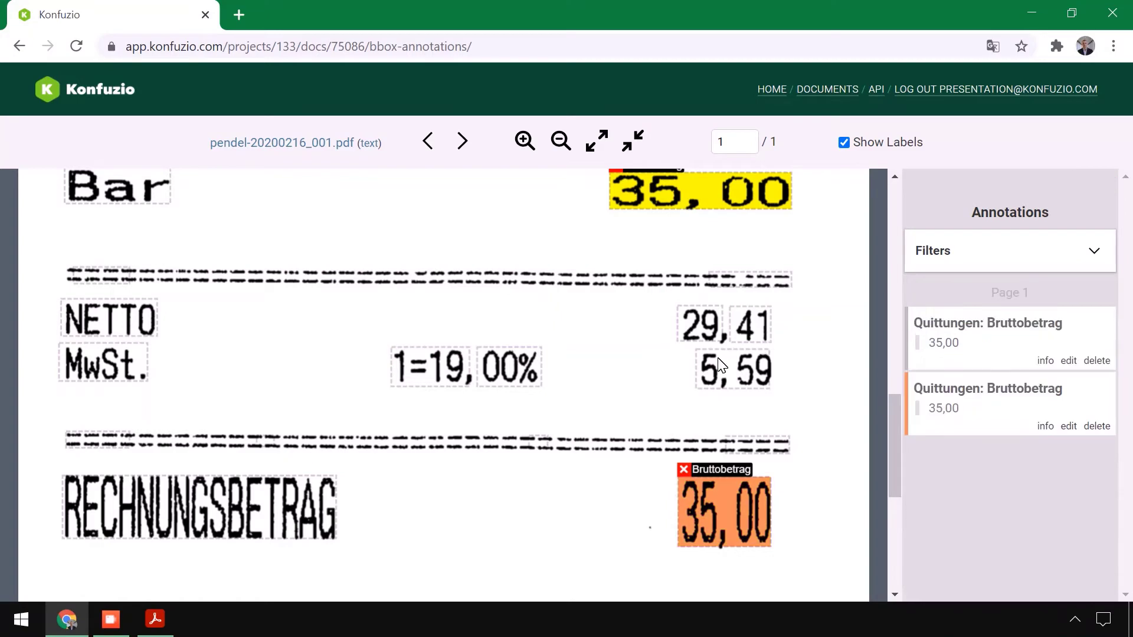
{"action": "scroll", "coordinate": [607, 338], "scroll_direction": "up", "scroll_amount": 2}
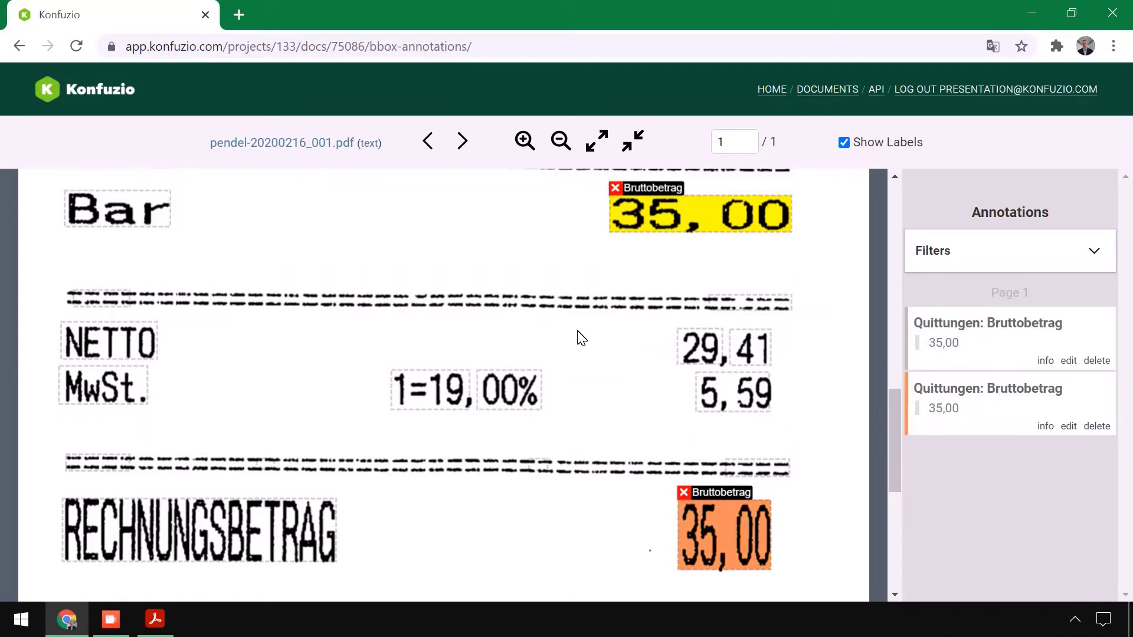
Go to peterpane_20181027.pdf and annotate the large 49,40 below Bar Total as Bruttobetrag.
{"action": "left_click", "coordinate": [428, 141]}
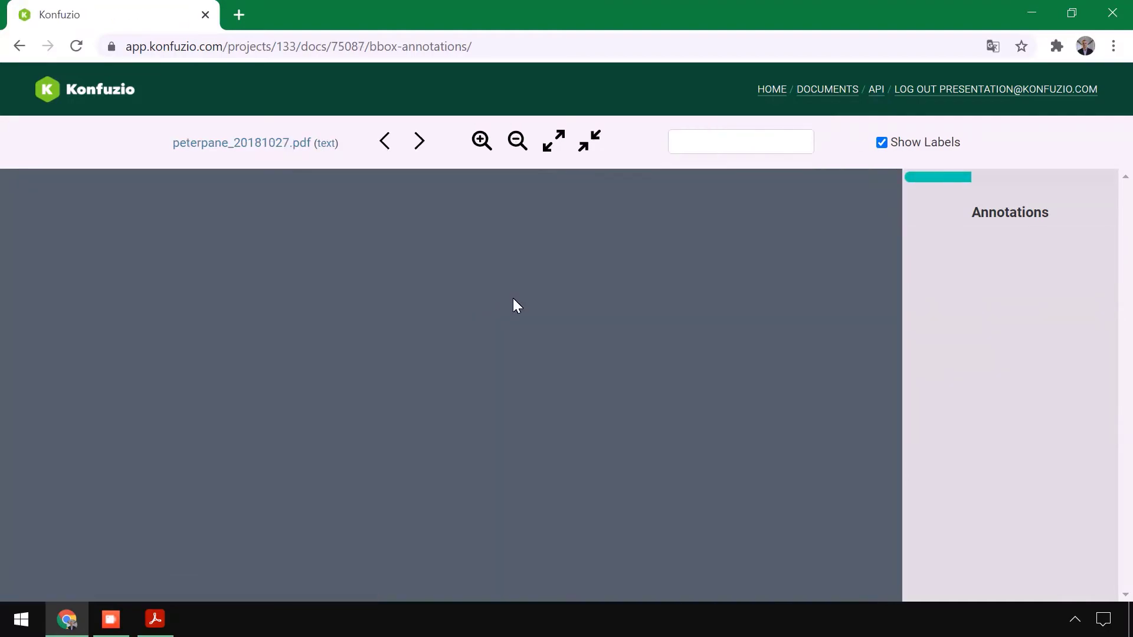
{"action": "scroll", "coordinate": [608, 274], "scroll_direction": "down", "scroll_amount": 9}
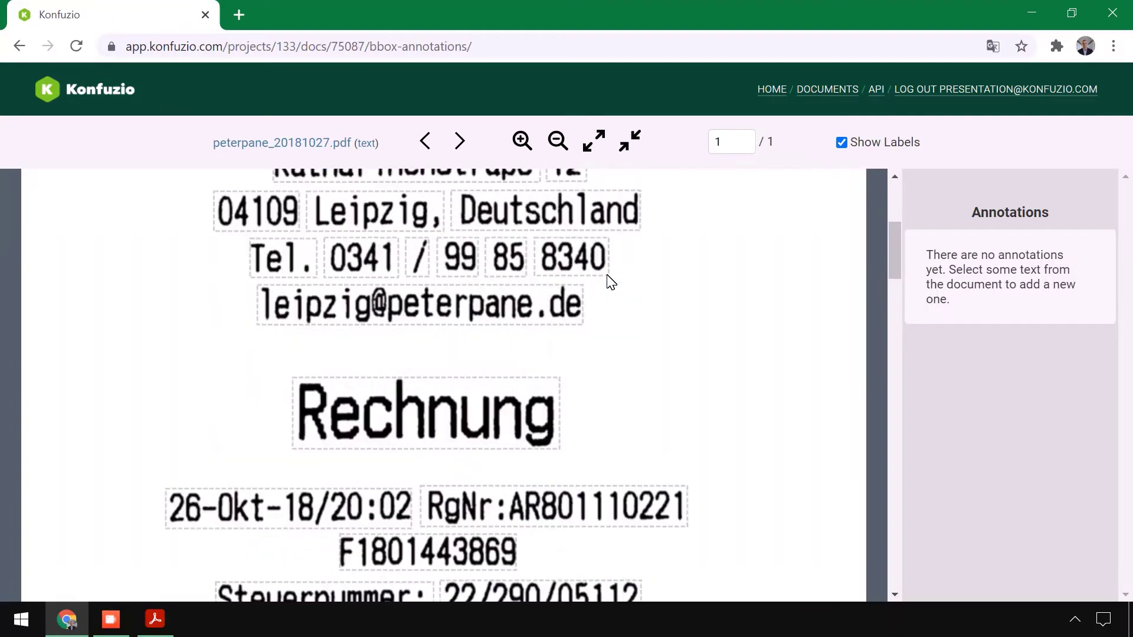
{"action": "scroll", "coordinate": [658, 289], "scroll_direction": "down", "scroll_amount": 15}
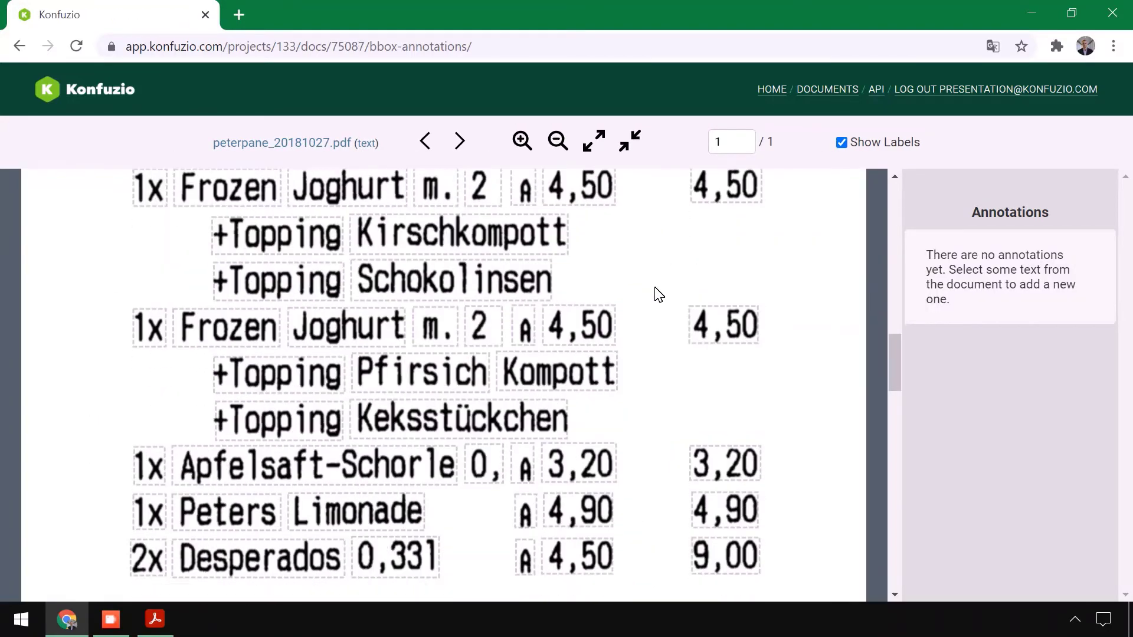
{"action": "left_click", "coordinate": [384, 353]}
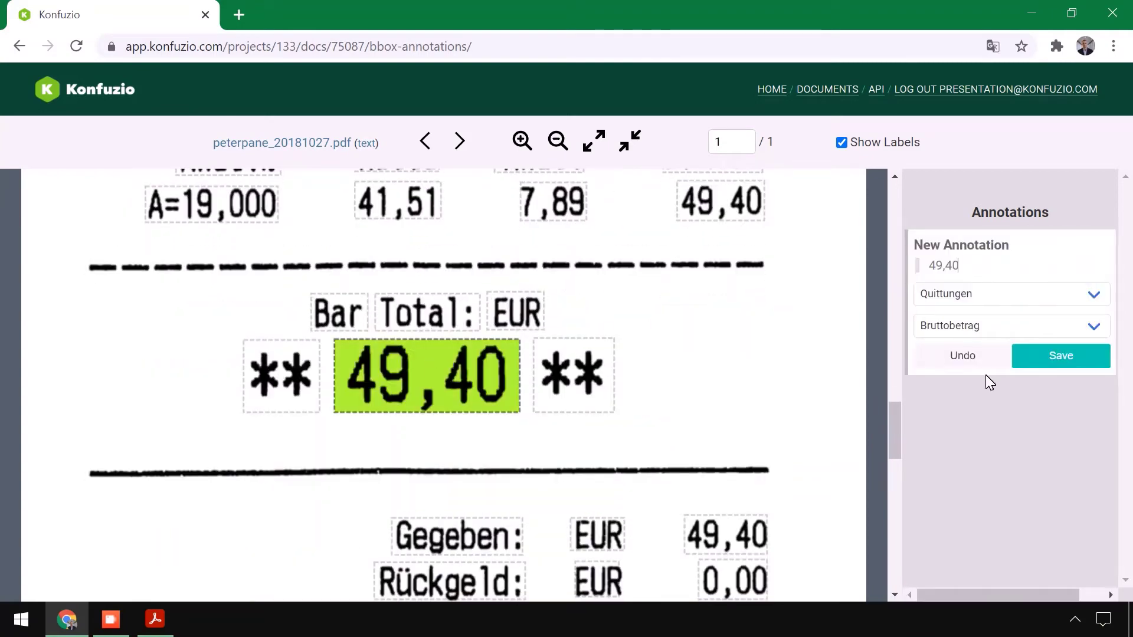
{"action": "left_click", "coordinate": [1033, 354]}
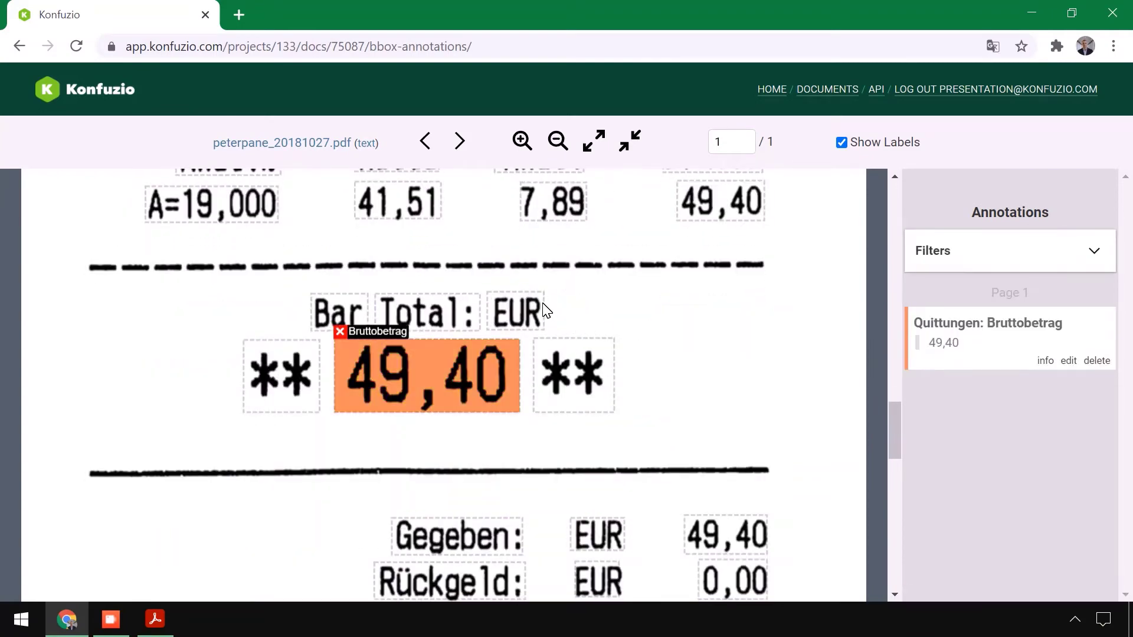
Annotate the 49,40 under Brutto in the Peter Pane receipt's tax table as Bruttobetrag and save it.
{"action": "scroll", "coordinate": [560, 303], "scroll_direction": "down", "scroll_amount": 4}
{"action": "scroll", "coordinate": [734, 342], "scroll_direction": "up", "scroll_amount": 6}
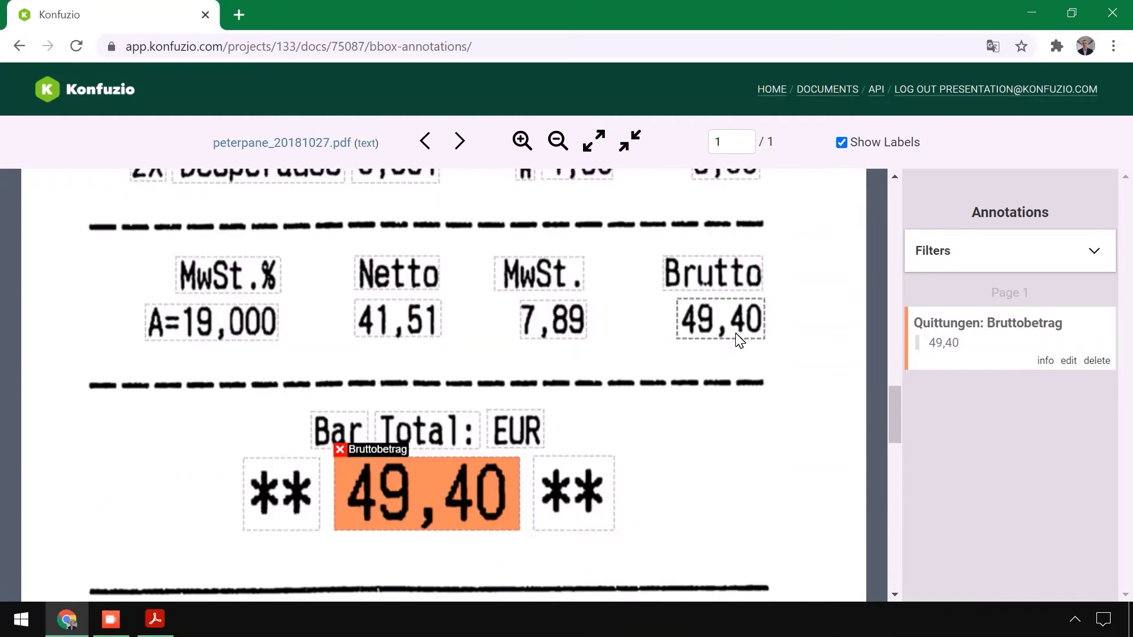
{"action": "left_click", "coordinate": [721, 320]}
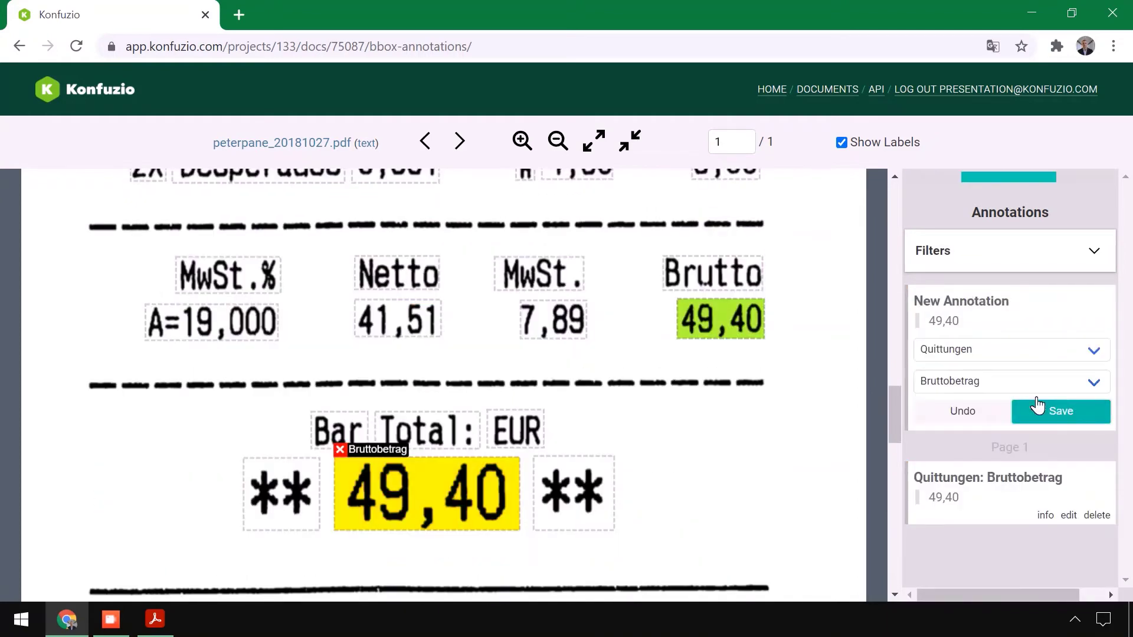
{"action": "left_click", "coordinate": [1034, 407]}
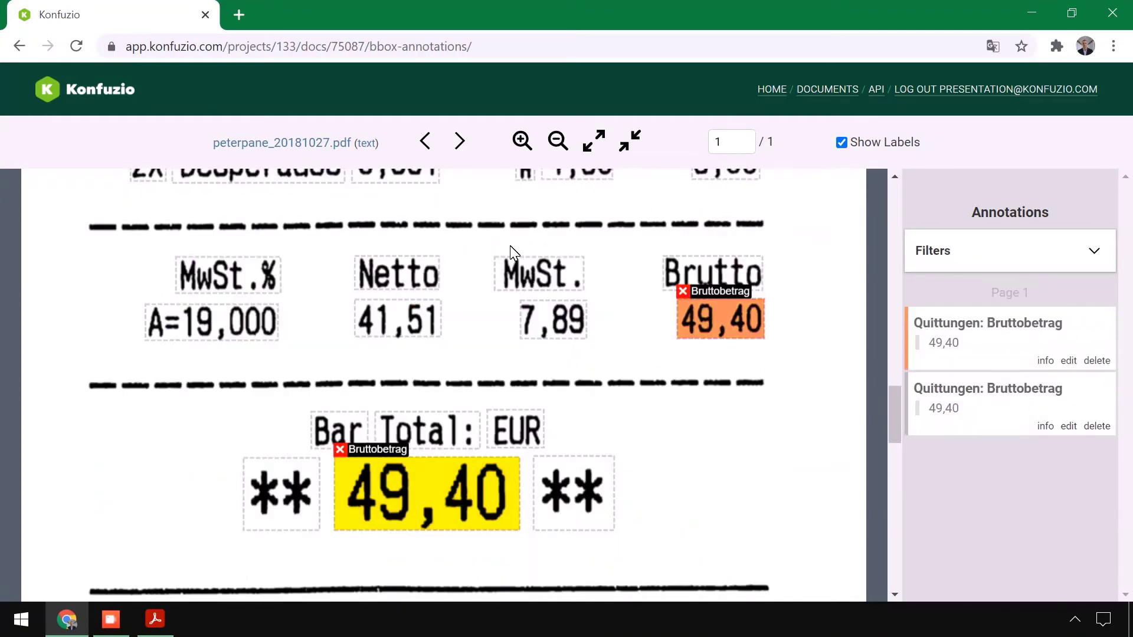
Go to deananddavid-20191026_002.pdf and annotate the bold 9,75 beside Rechnungsbetrag as Bruttobetrag.
{"action": "left_click", "coordinate": [427, 140]}
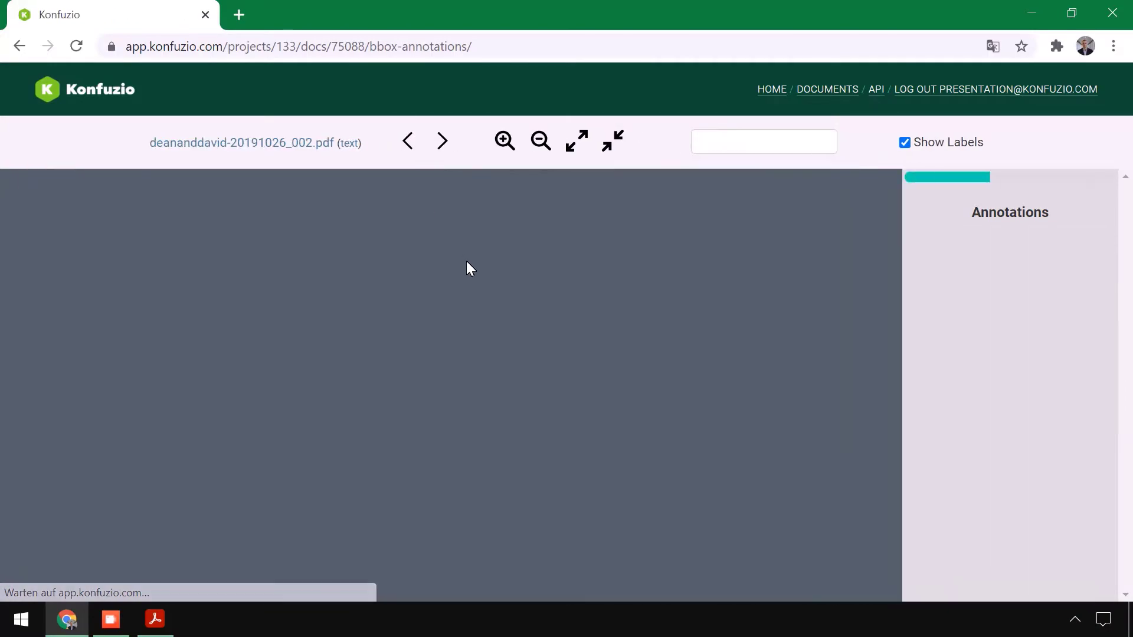
{"action": "scroll", "coordinate": [500, 285], "scroll_direction": "down", "scroll_amount": 12}
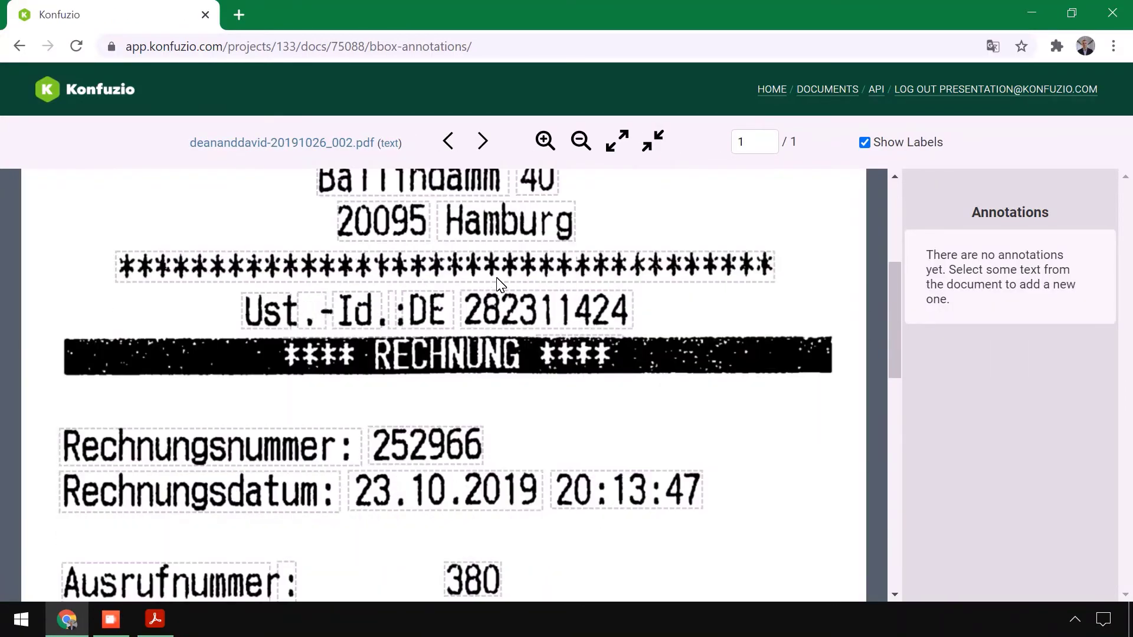
{"action": "left_click", "coordinate": [721, 408]}
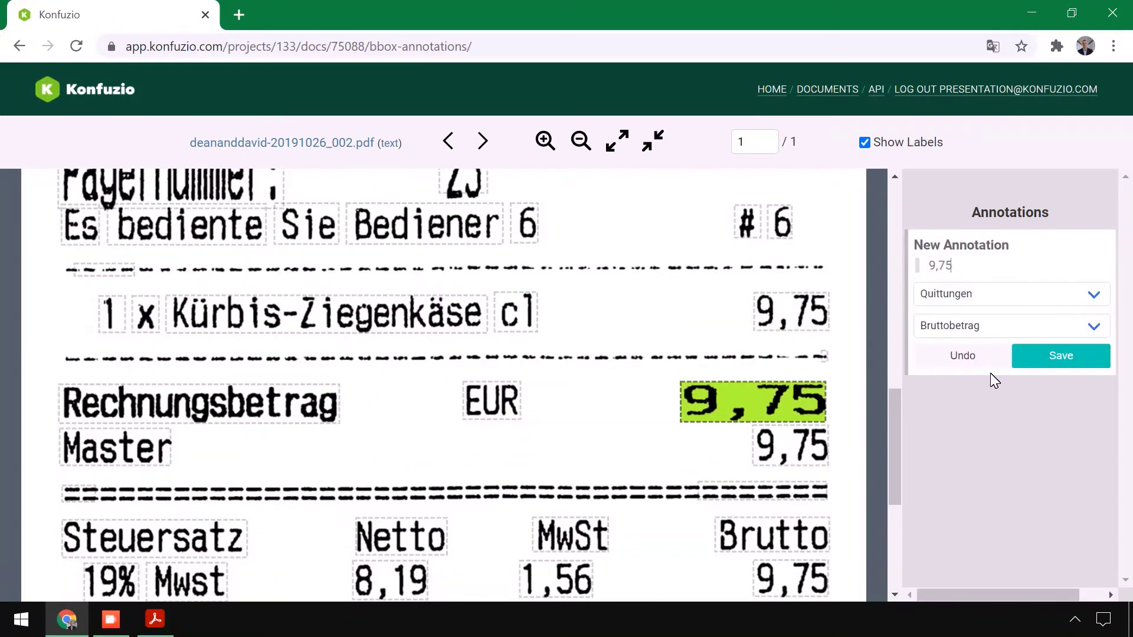
{"action": "left_click", "coordinate": [1042, 356]}
Annotate the 9,75 under Brutto in the dean&david receipt's tax table as Bruttobetrag and save it.
{"action": "scroll", "coordinate": [545, 361], "scroll_direction": "down", "scroll_amount": 1}
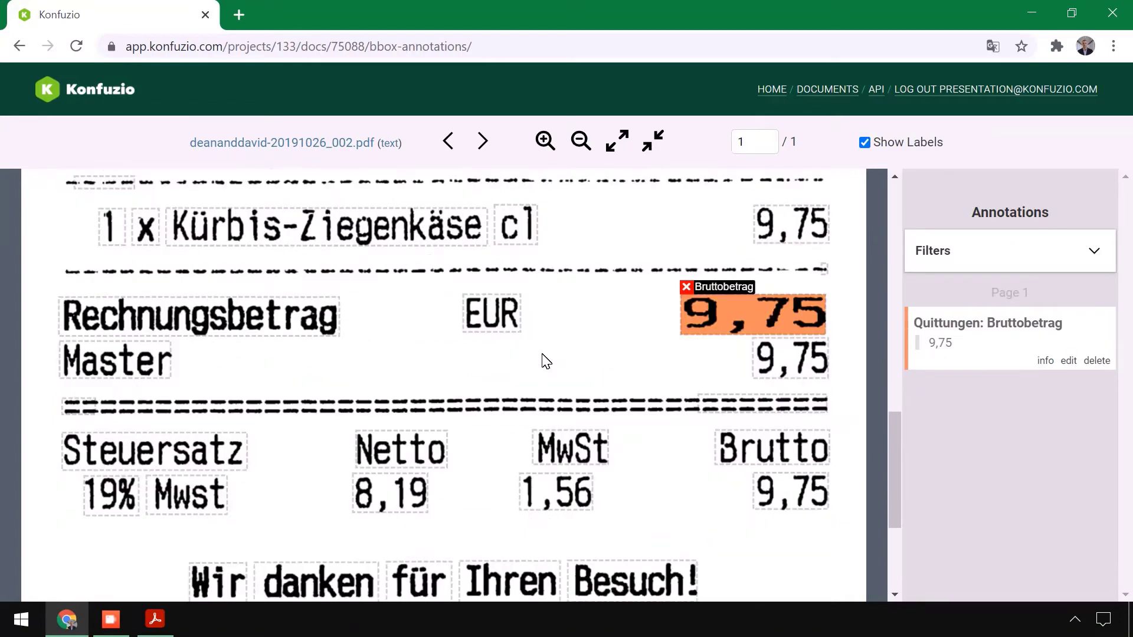
{"action": "scroll", "coordinate": [545, 361], "scroll_direction": "down", "scroll_amount": 2}
{"action": "left_click", "coordinate": [790, 344]}
{"action": "left_click", "coordinate": [1069, 406]}
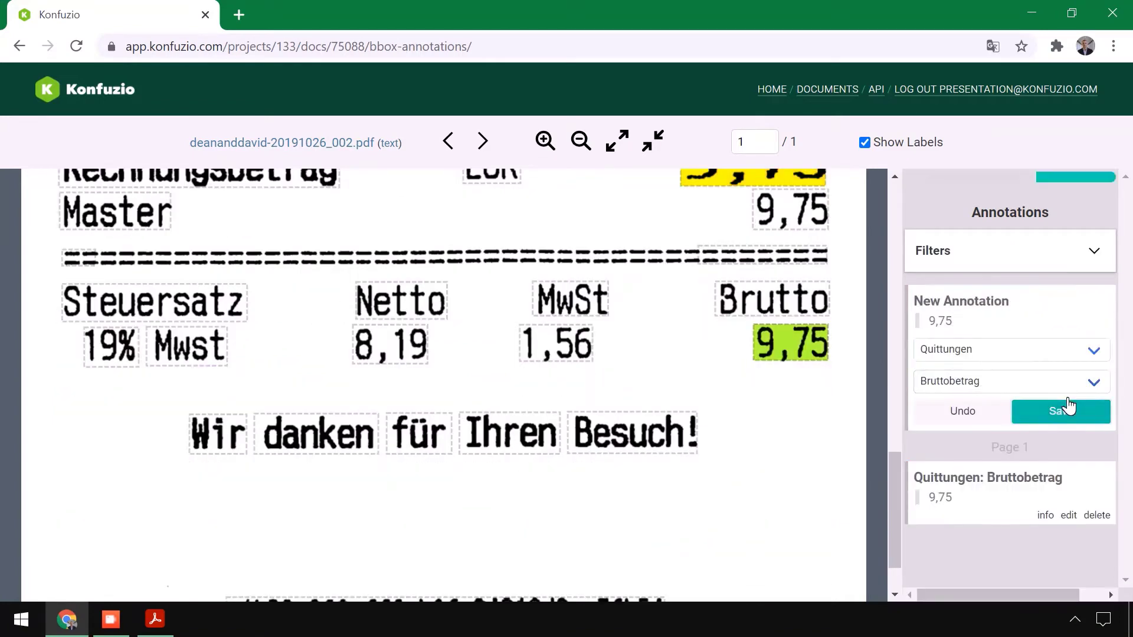
Go to losteria_20191116_004.pdf and annotate the 45,45 under Brutto in the tax table as Bruttobetrag.
{"action": "left_click", "coordinate": [449, 141]}
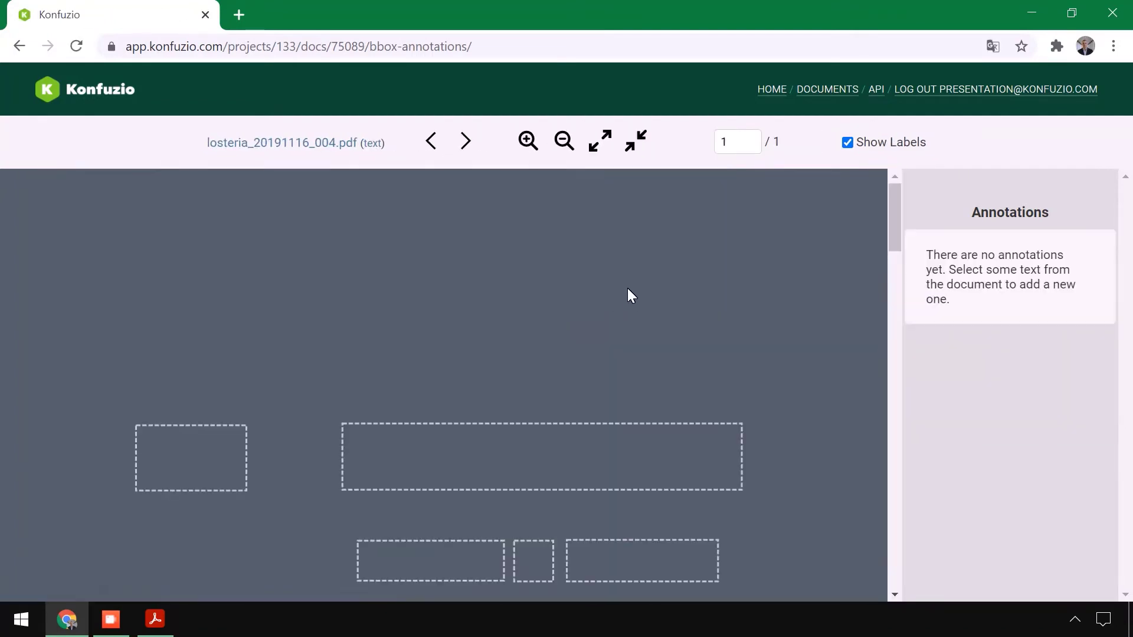
{"action": "scroll", "coordinate": [645, 267], "scroll_direction": "down", "scroll_amount": 10}
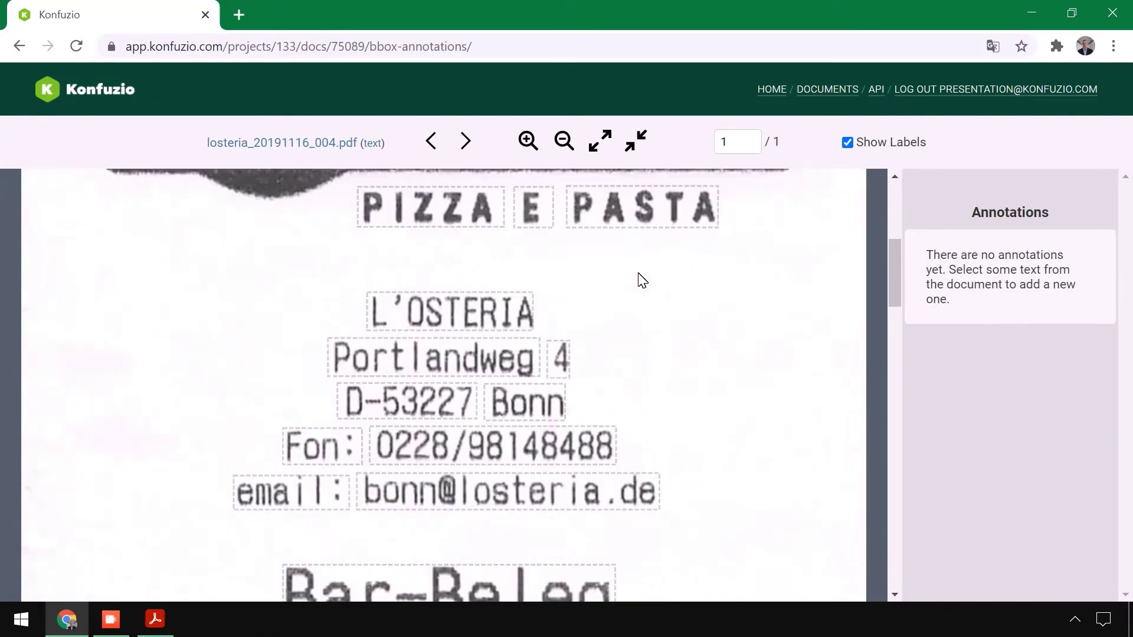
{"action": "scroll", "coordinate": [639, 287], "scroll_direction": "down", "scroll_amount": 15}
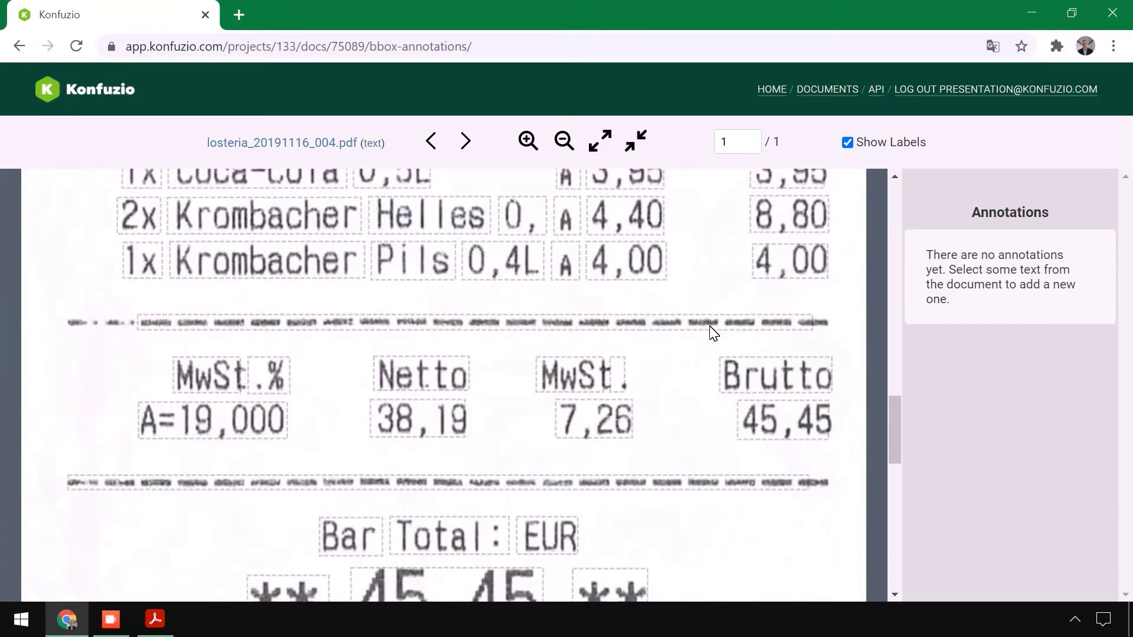
{"action": "left_click", "coordinate": [765, 413]}
{"action": "left_click", "coordinate": [1062, 357]}
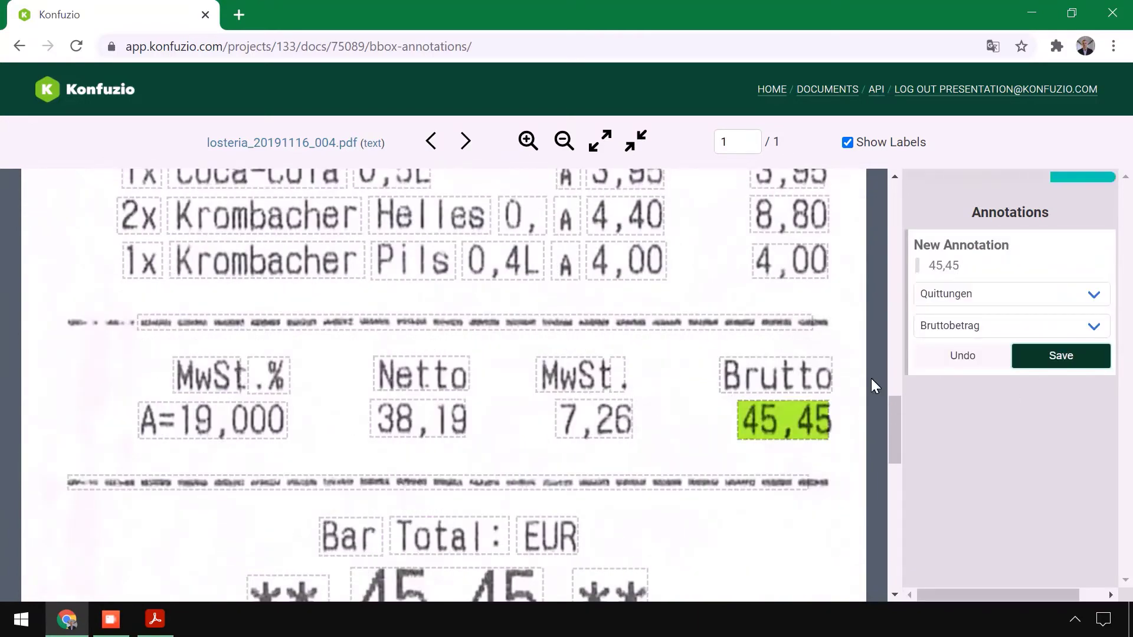
Annotate the large 45,45 below Bar Total on the L'Osteria receipt as Bruttobetrag and save it.
{"action": "scroll", "coordinate": [487, 365], "scroll_direction": "down", "scroll_amount": 5}
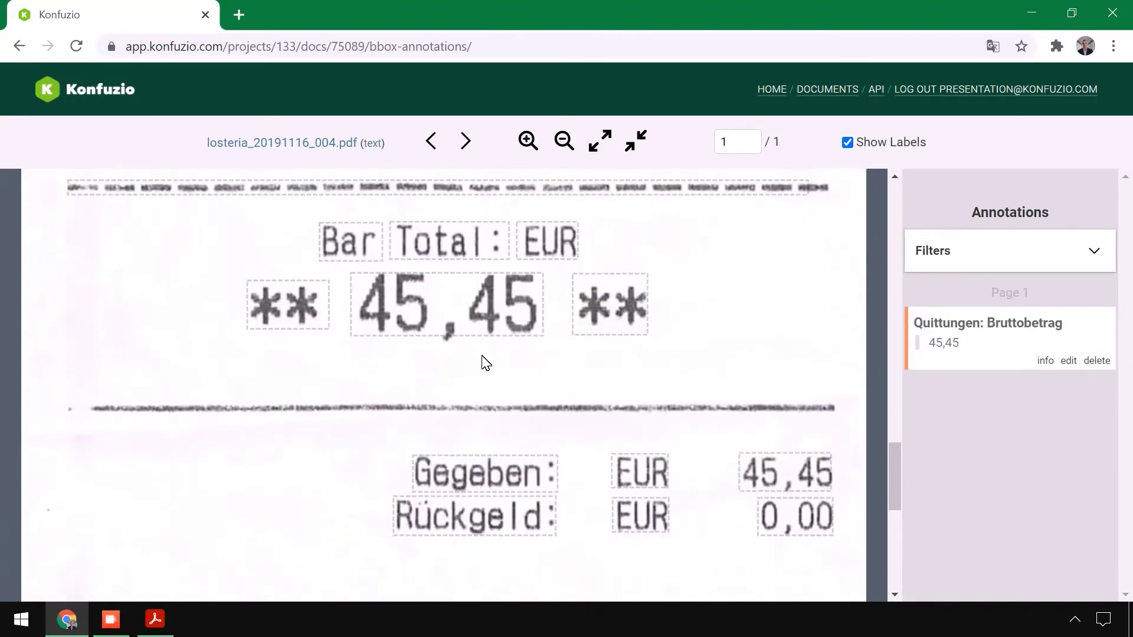
{"action": "left_click", "coordinate": [488, 311]}
{"action": "left_click", "coordinate": [1052, 413]}
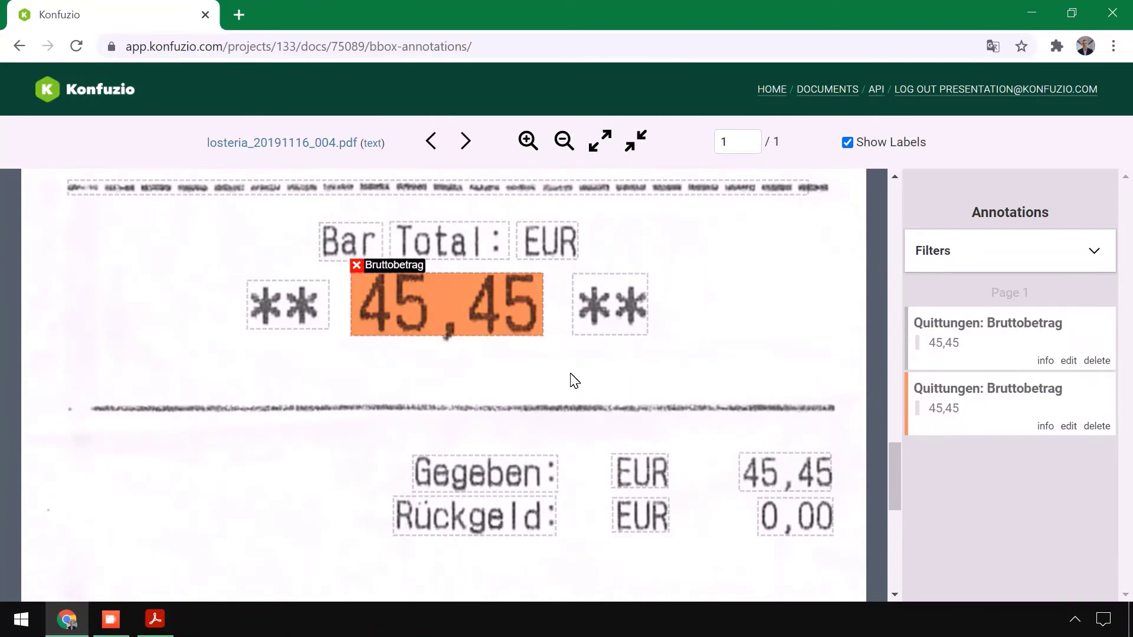
Go to pendel-20200307_008.pdf and annotate the 40,80 beside Bar as Bruttobetrag.
{"action": "left_click", "coordinate": [433, 144]}
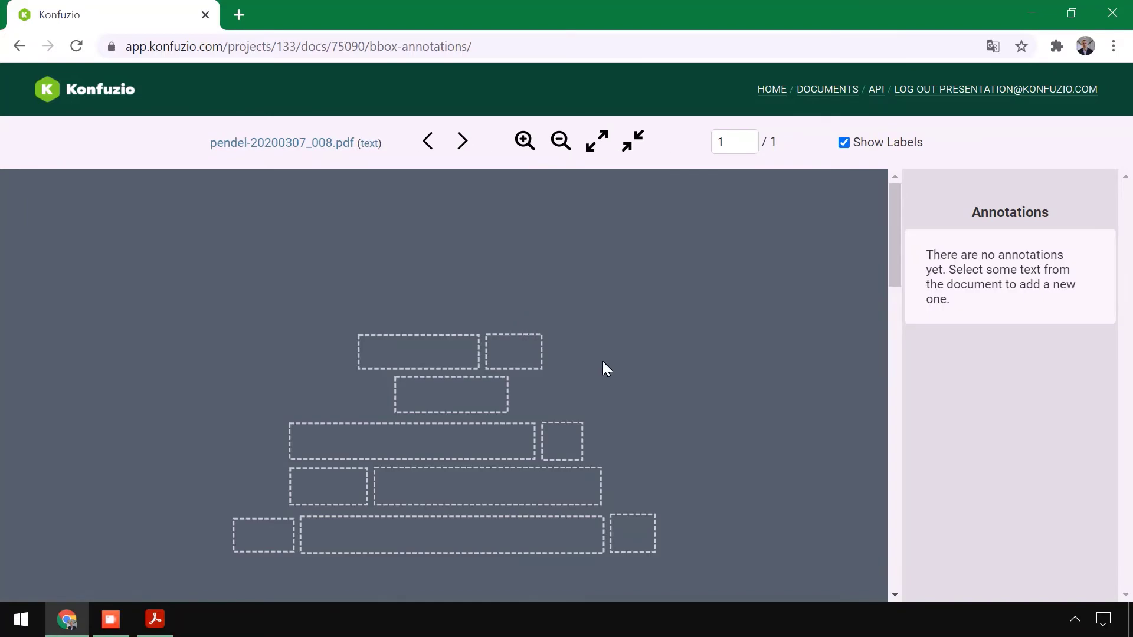
{"action": "scroll", "coordinate": [653, 316], "scroll_direction": "down", "scroll_amount": 8}
{"action": "scroll", "coordinate": [659, 313], "scroll_direction": "down", "scroll_amount": 2}
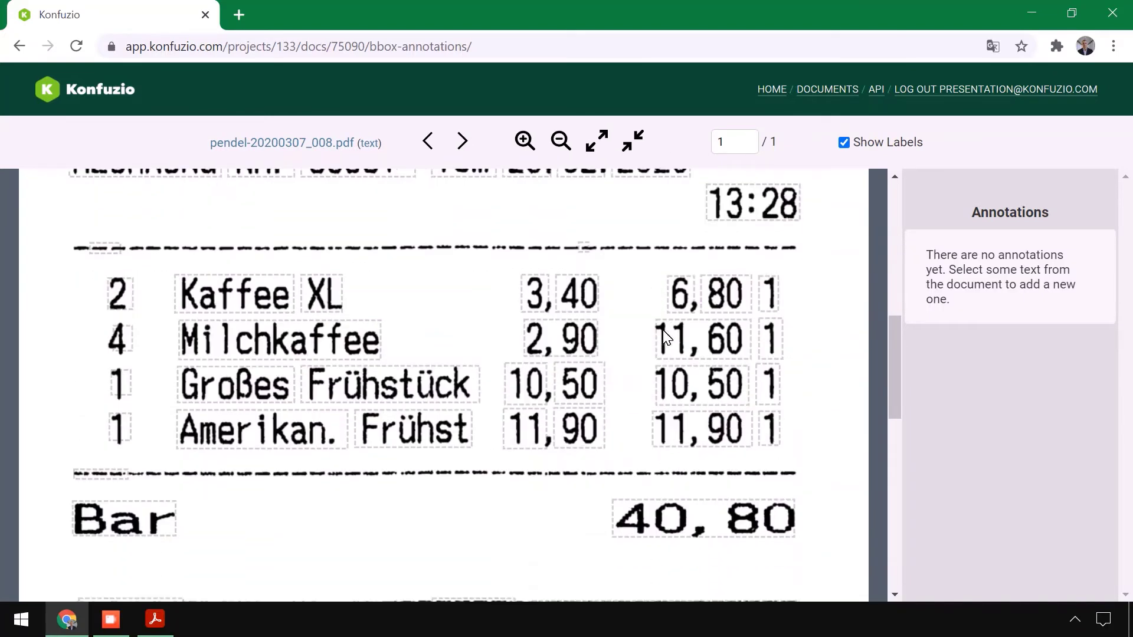
{"action": "left_click", "coordinate": [669, 422]}
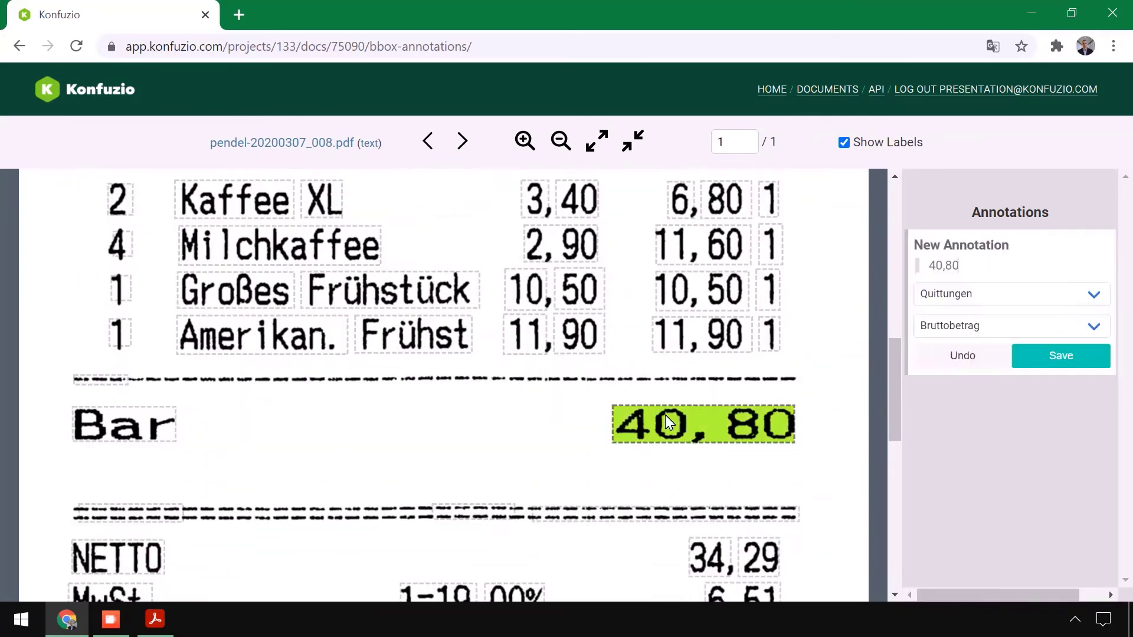
{"action": "left_click", "coordinate": [1025, 354]}
Annotate the 40,80 beside Rechnungsbetrag on the Pendel receipt as Bruttobetrag and save it.
{"action": "scroll", "coordinate": [541, 338], "scroll_direction": "down", "scroll_amount": 4}
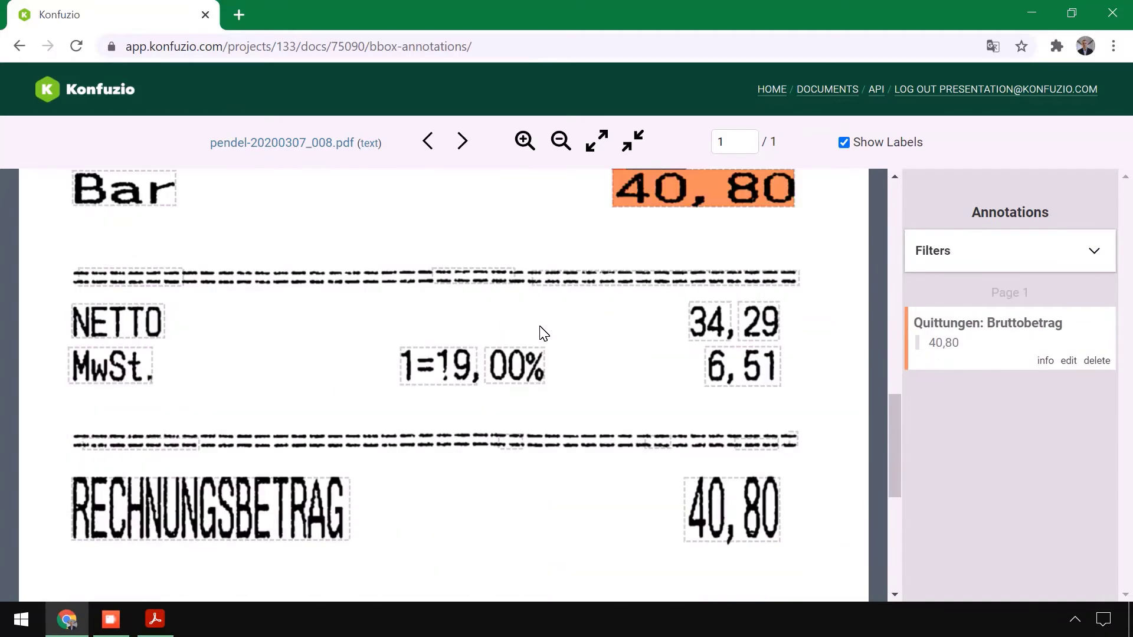
{"action": "scroll", "coordinate": [543, 333], "scroll_direction": "down", "scroll_amount": 1}
{"action": "left_click", "coordinate": [742, 449]}
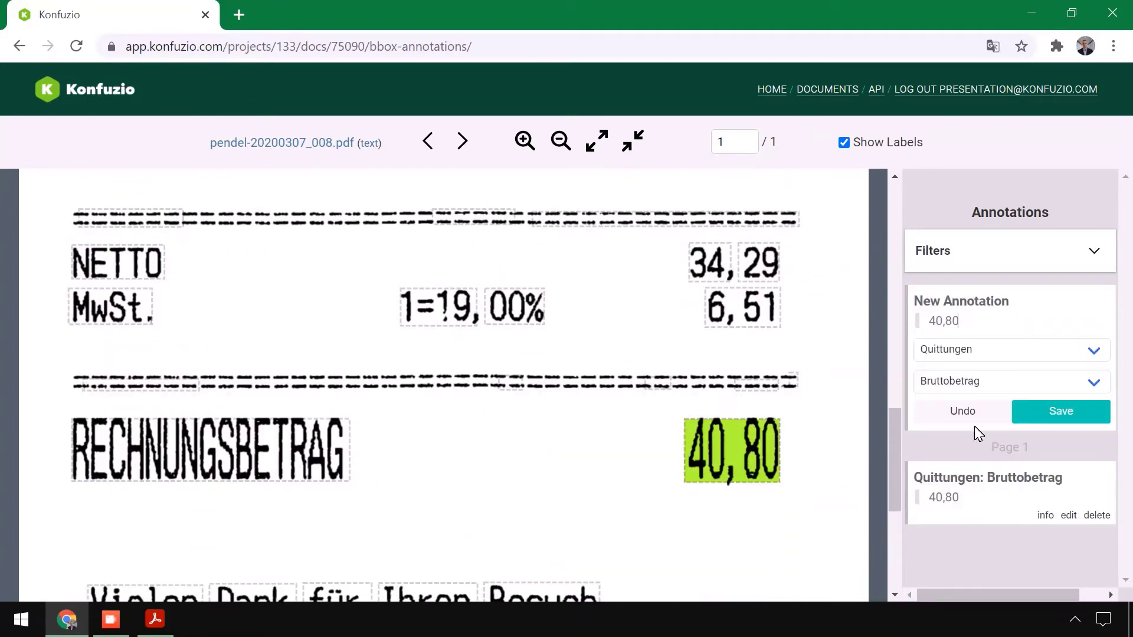
{"action": "left_click", "coordinate": [1071, 412]}
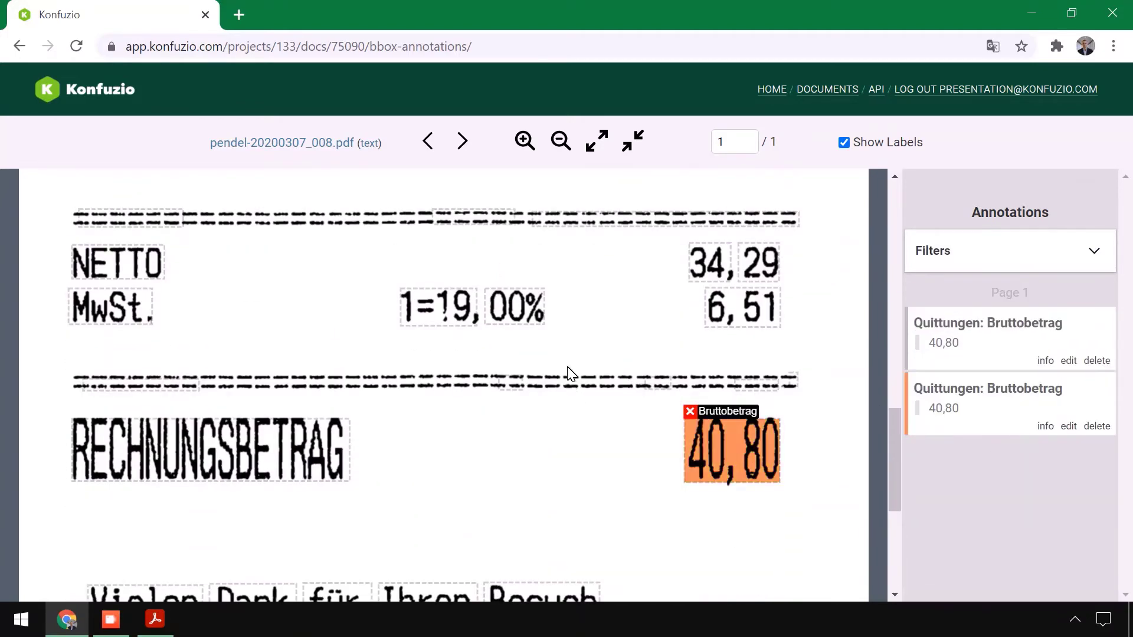
Go to peterpane-20190622_001.pdf and annotate the large 58,90 below Bar Total as Bruttobetrag.
{"action": "left_click", "coordinate": [462, 140]}
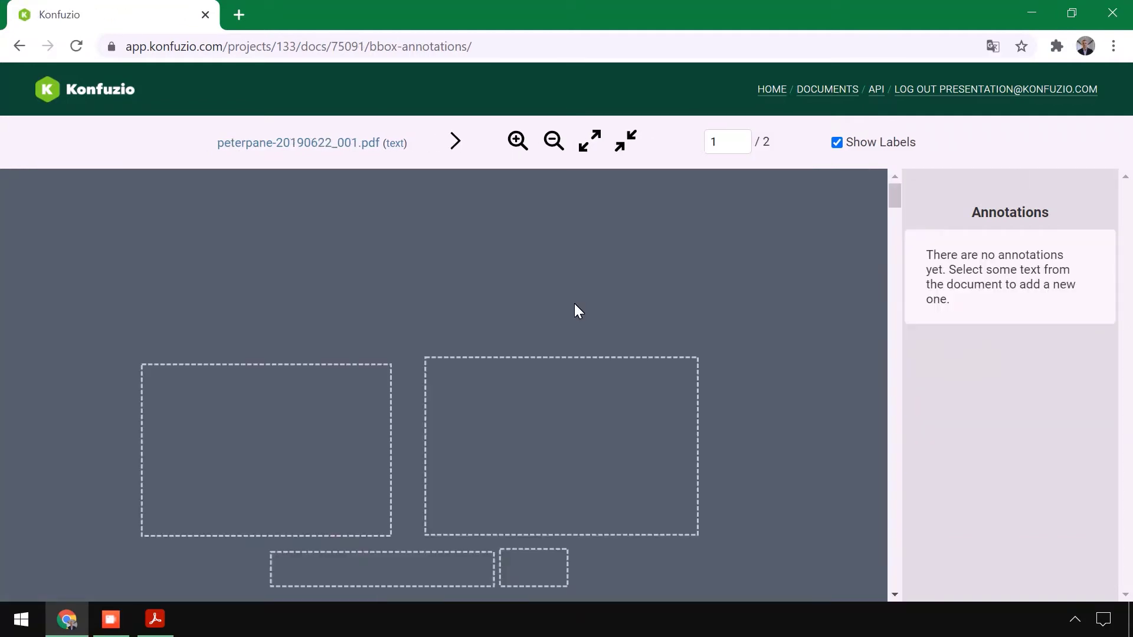
{"action": "scroll", "coordinate": [652, 295], "scroll_direction": "down", "scroll_amount": 3}
{"action": "scroll", "coordinate": [654, 290], "scroll_direction": "down", "scroll_amount": 12}
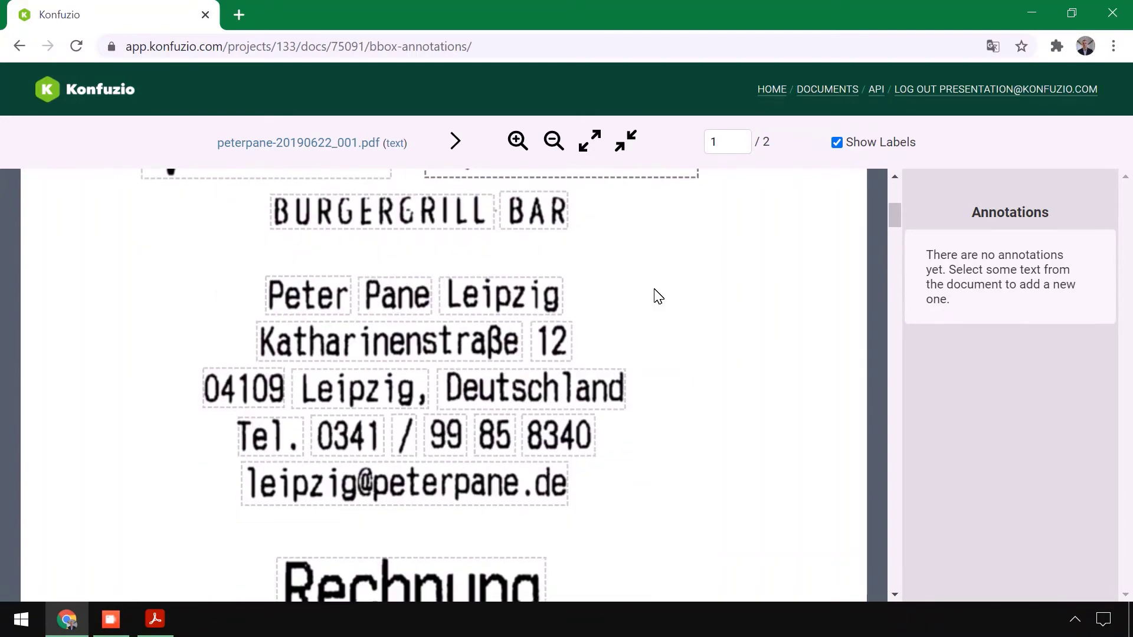
{"action": "scroll", "coordinate": [649, 304], "scroll_direction": "down", "scroll_amount": 15}
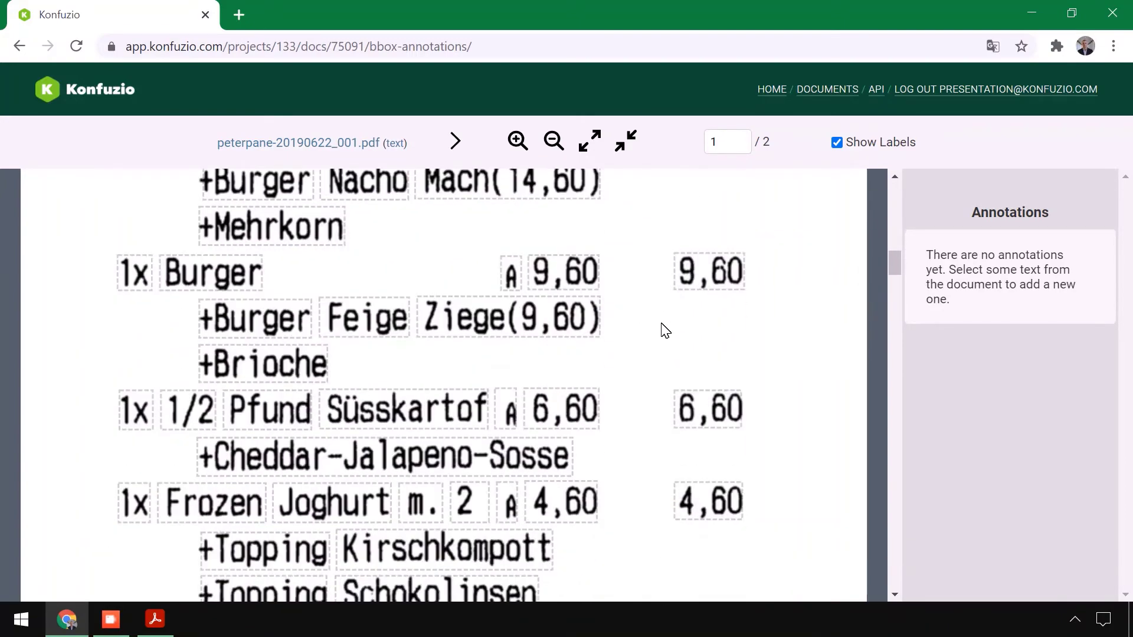
{"action": "left_click", "coordinate": [394, 411]}
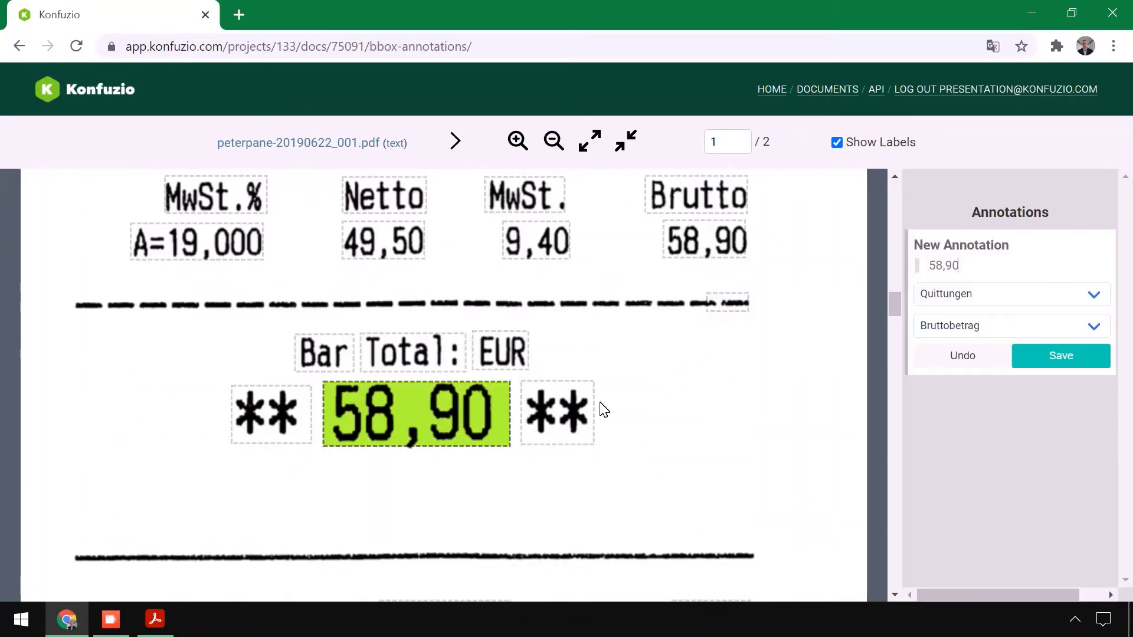
{"action": "left_click", "coordinate": [1092, 356]}
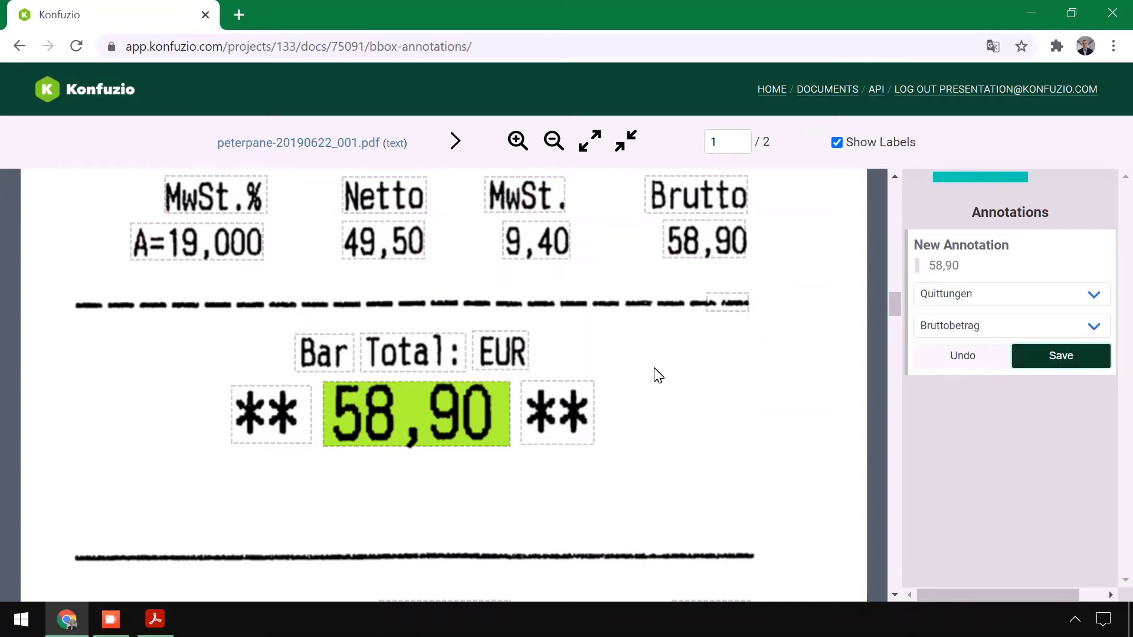
Annotate the 58,90 under Brutto in the Peter Pane receipt's tax table as Bruttobetrag and save it.
{"action": "scroll", "coordinate": [678, 345], "scroll_direction": "up", "scroll_amount": 1}
{"action": "left_click", "coordinate": [708, 298]}
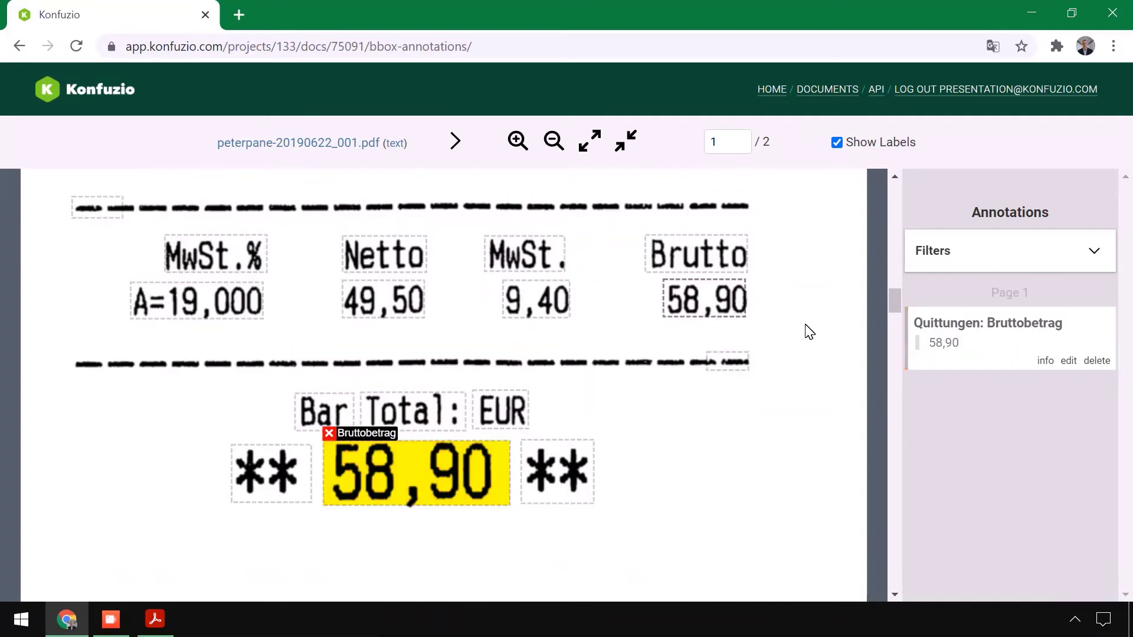
{"action": "left_click", "coordinate": [1035, 413]}
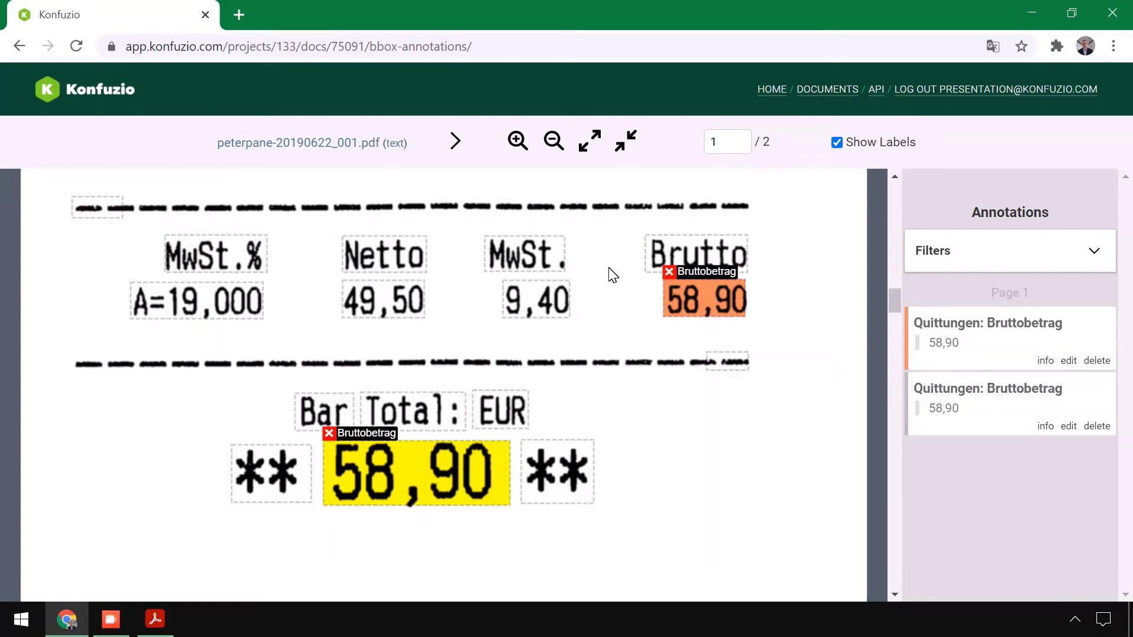
Add the five documents from peterpane_20181027.pdf through kamps_20191116_002.pdf in the document list to the training dataset.
{"action": "left_click", "coordinate": [817, 91]}
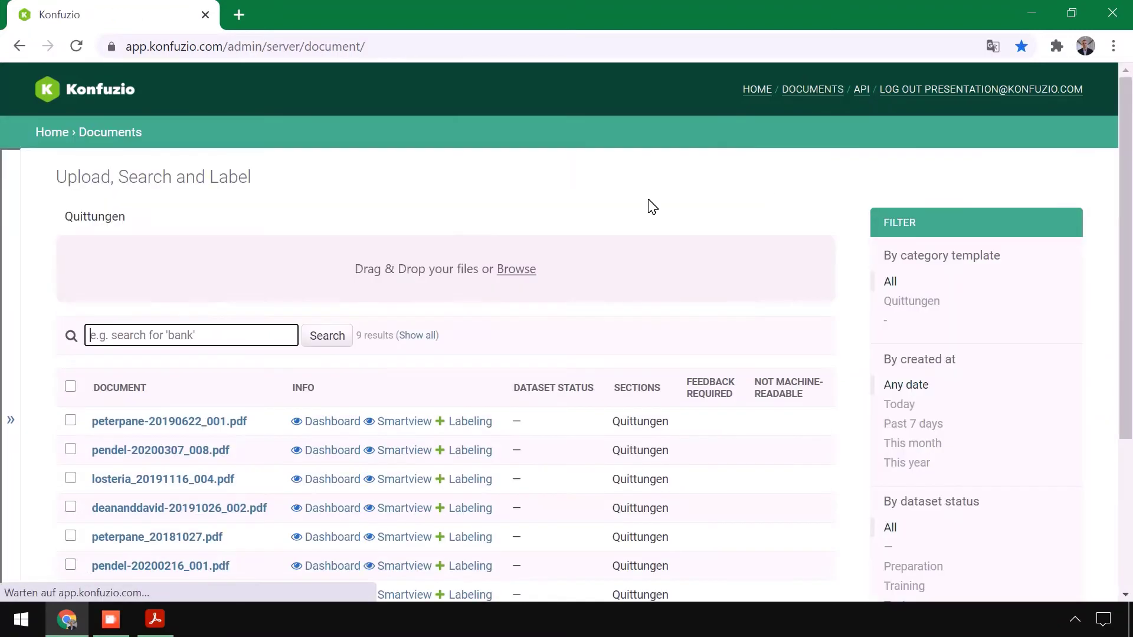
{"action": "scroll", "coordinate": [253, 232], "scroll_direction": "down", "scroll_amount": 3}
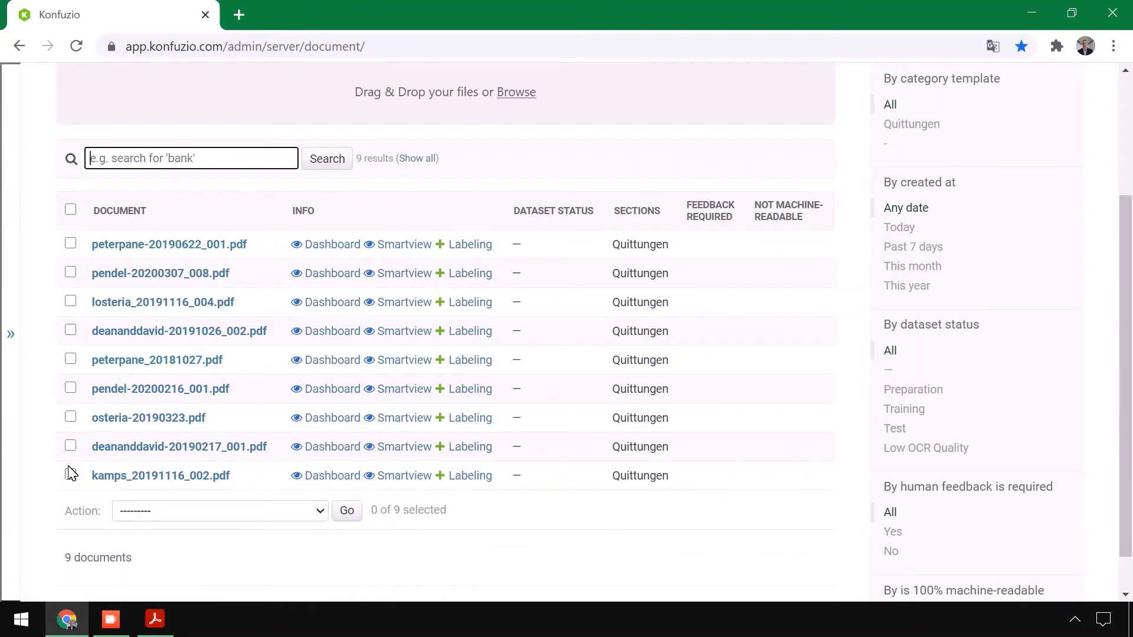
{"action": "left_click", "coordinate": [71, 475]}
{"action": "left_click", "coordinate": [70, 446]}
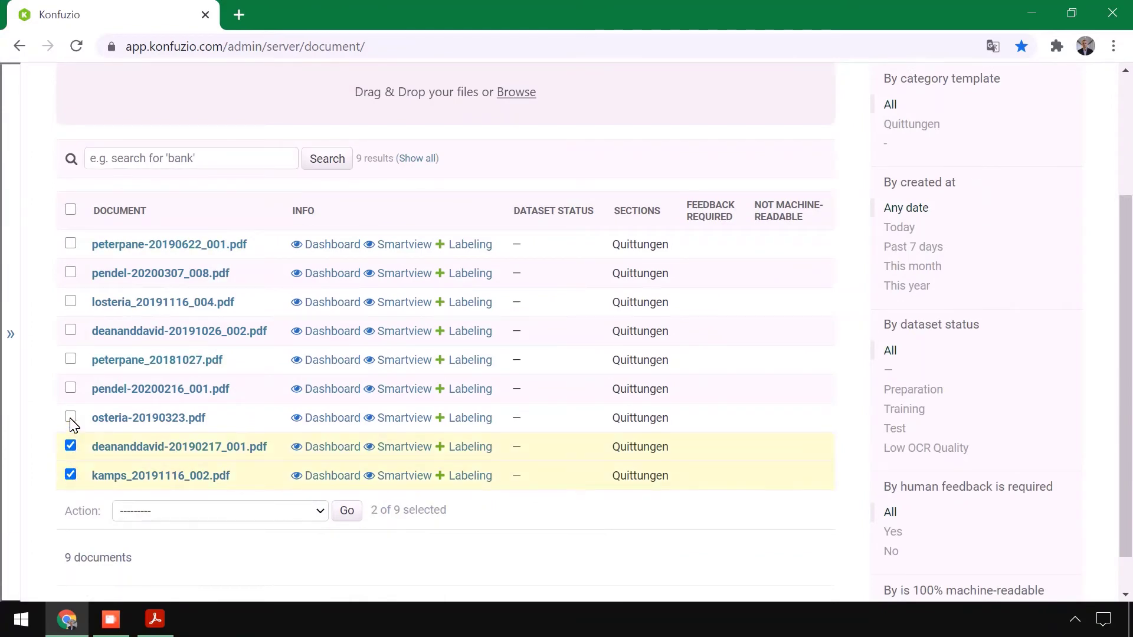
{"action": "left_click", "coordinate": [70, 417]}
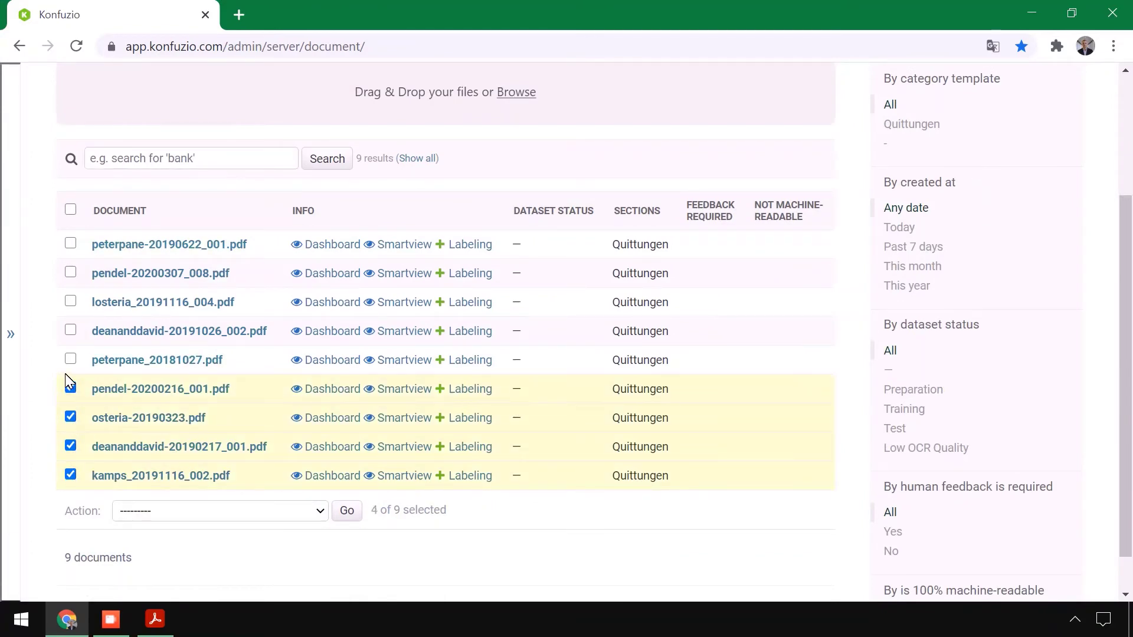
{"action": "left_click", "coordinate": [70, 360]}
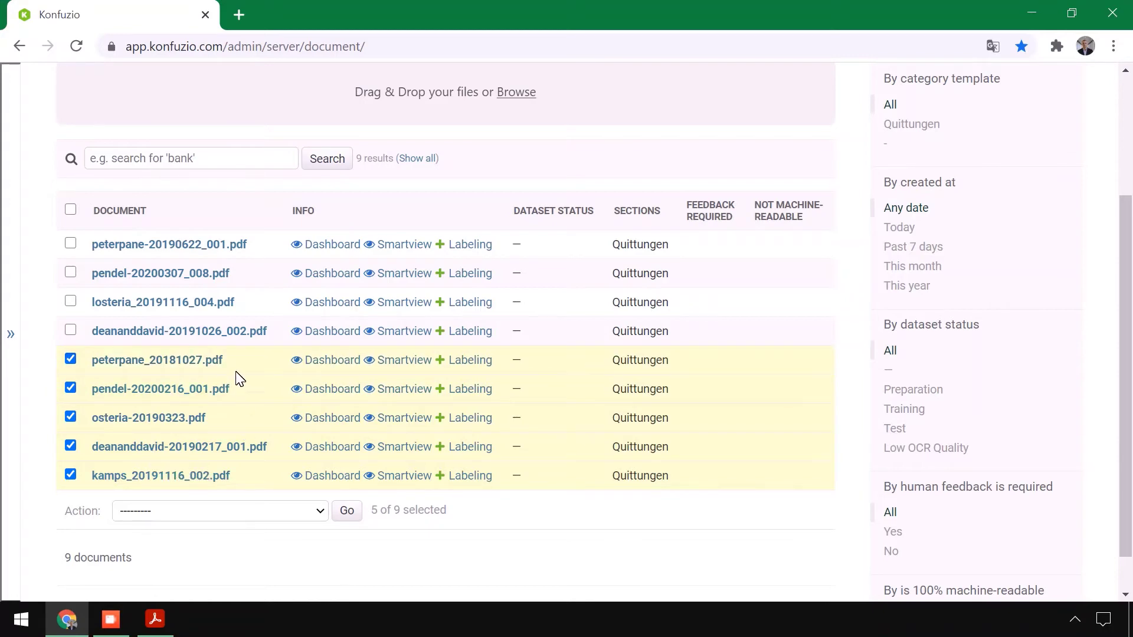
{"action": "left_click", "coordinate": [176, 506]}
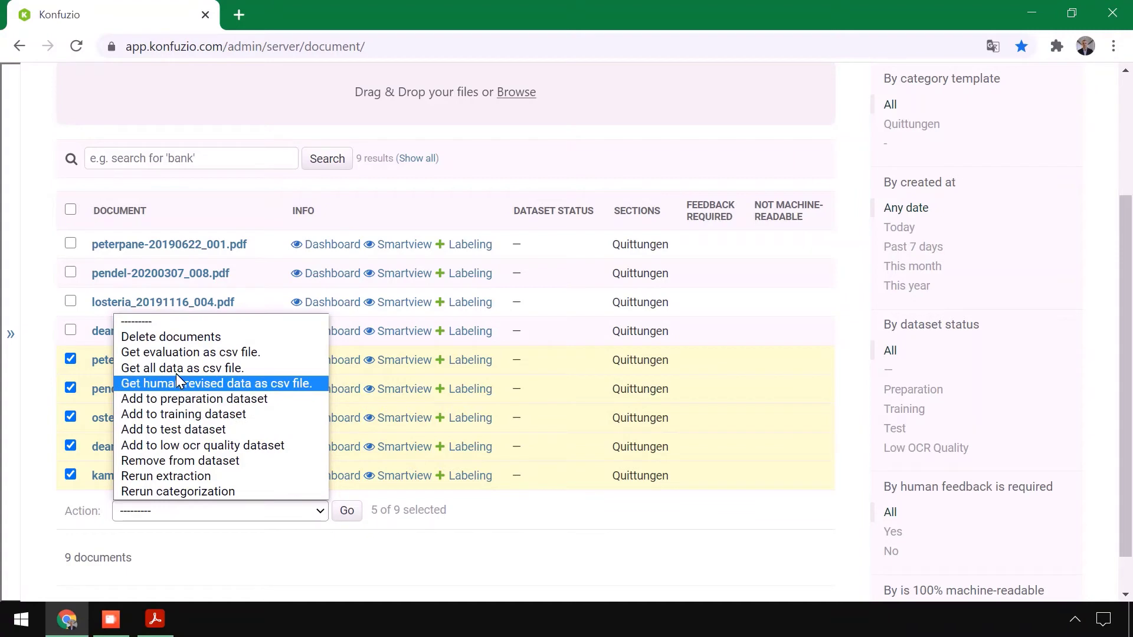
{"action": "left_click", "coordinate": [186, 414]}
{"action": "left_click", "coordinate": [346, 509]}
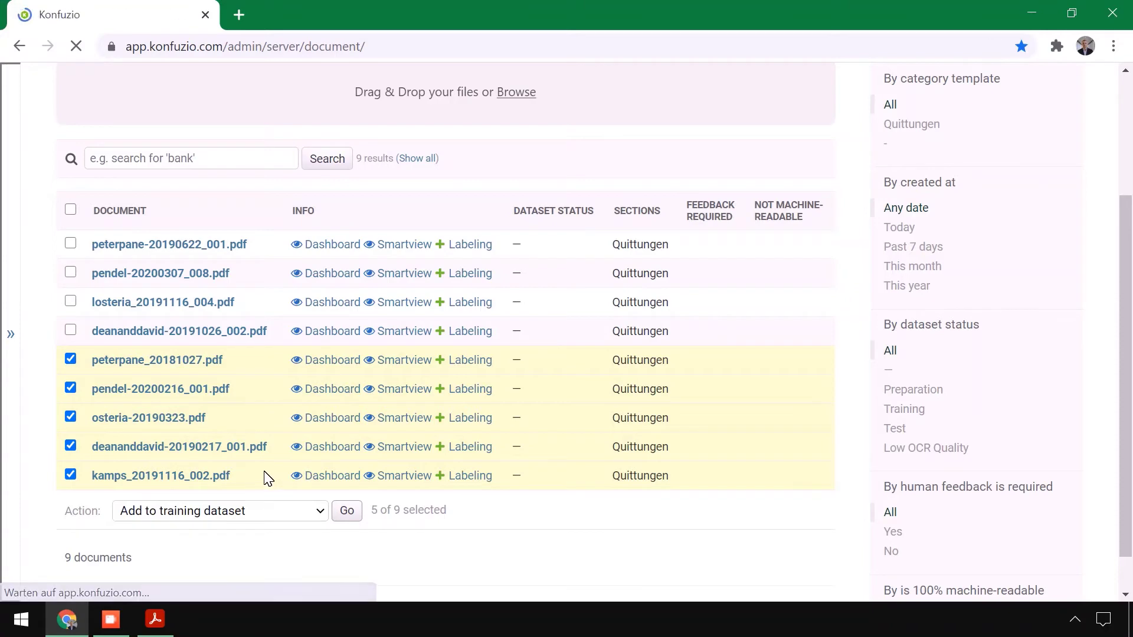
Add peterpane-20190622_001.pdf, pendel-20200307_008.pdf, losteria_20191116_004.pdf and deananddavid-20191026_002.pdf to the test dataset.
{"action": "scroll", "coordinate": [262, 413], "scroll_direction": "down", "scroll_amount": 3}
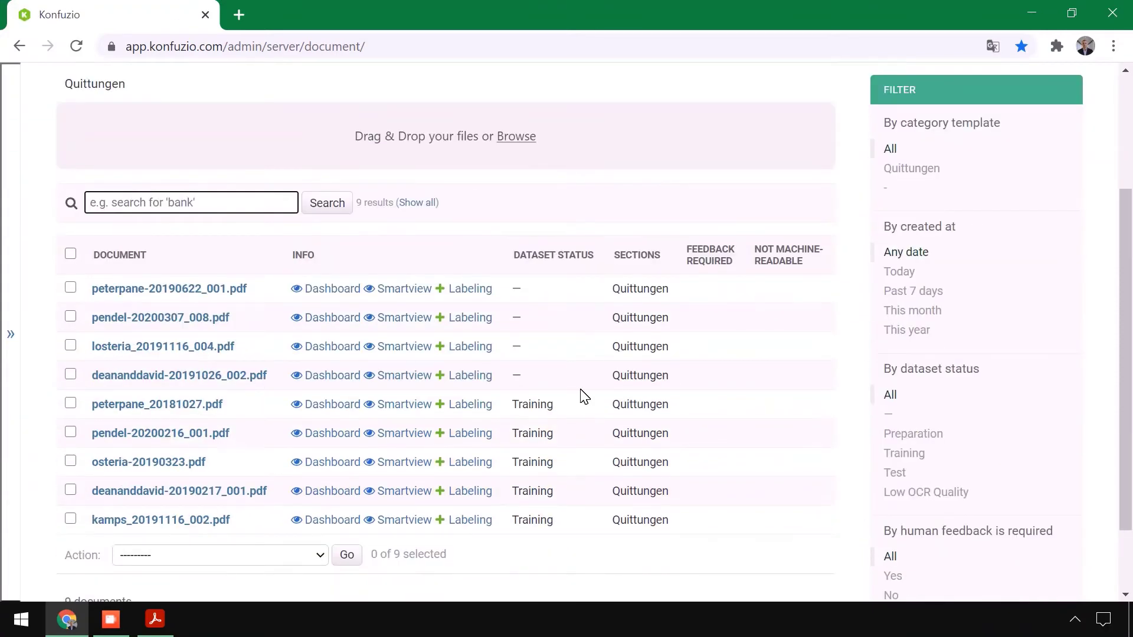
{"action": "left_click", "coordinate": [71, 288]}
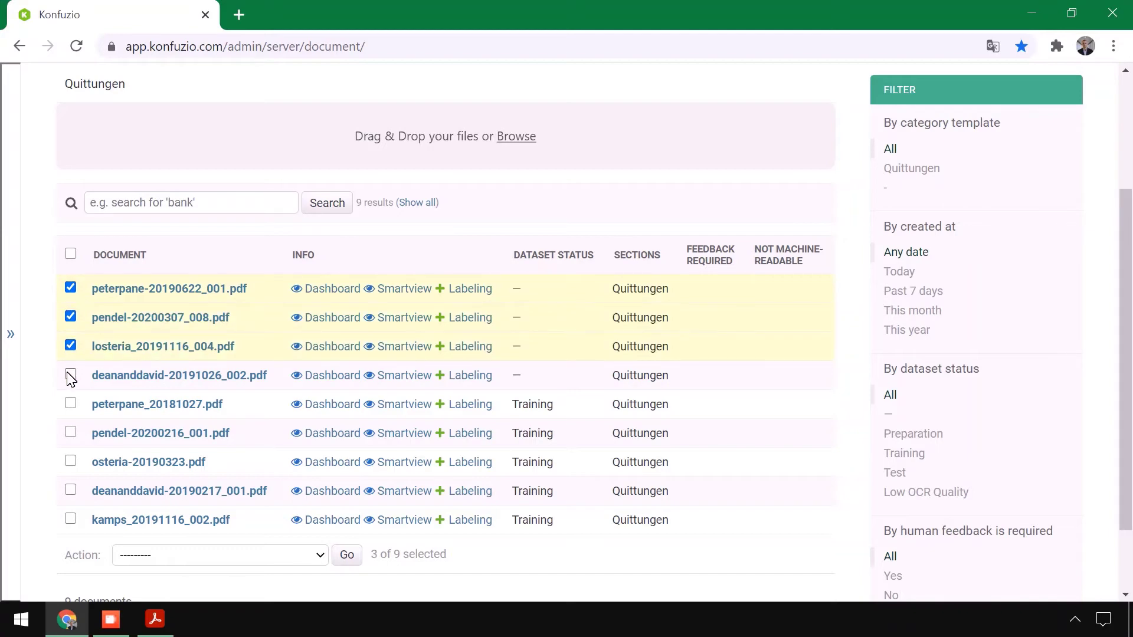
{"action": "left_click", "coordinate": [177, 555]}
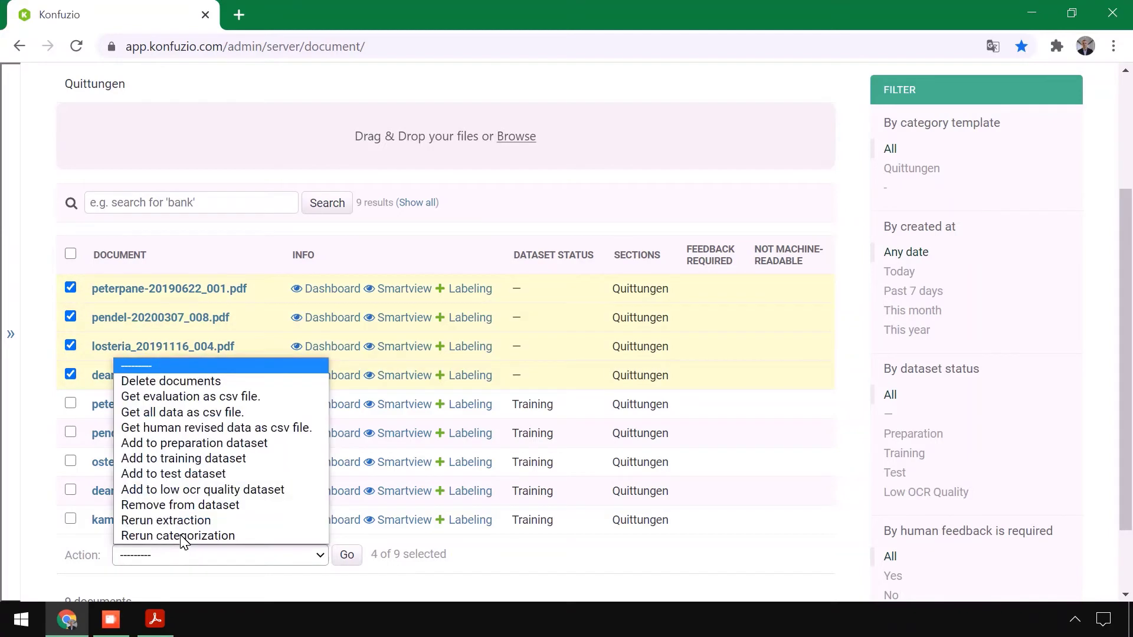
{"action": "left_click", "coordinate": [188, 474]}
{"action": "left_click", "coordinate": [350, 555]}
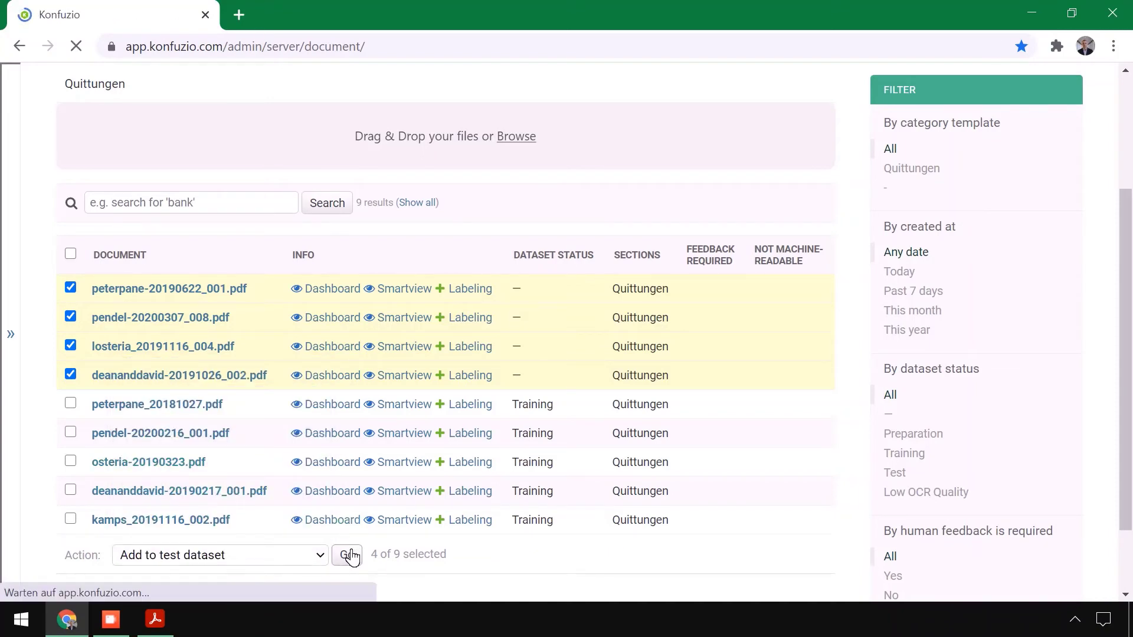
{"action": "scroll", "coordinate": [442, 236], "scroll_direction": "down", "scroll_amount": 2}
{"action": "scroll", "coordinate": [490, 248], "scroll_direction": "down", "scroll_amount": 2}
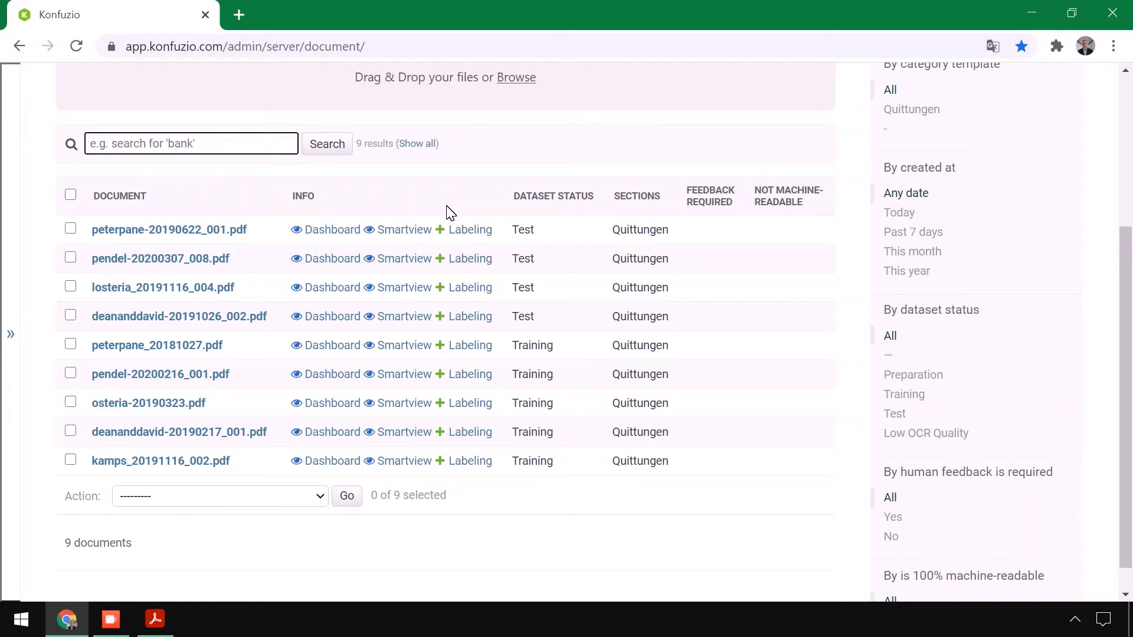
Go to the projects list and run the Retrain ai model action on the Quittungen project.
{"action": "scroll", "coordinate": [564, 230], "scroll_direction": "up", "scroll_amount": 5}
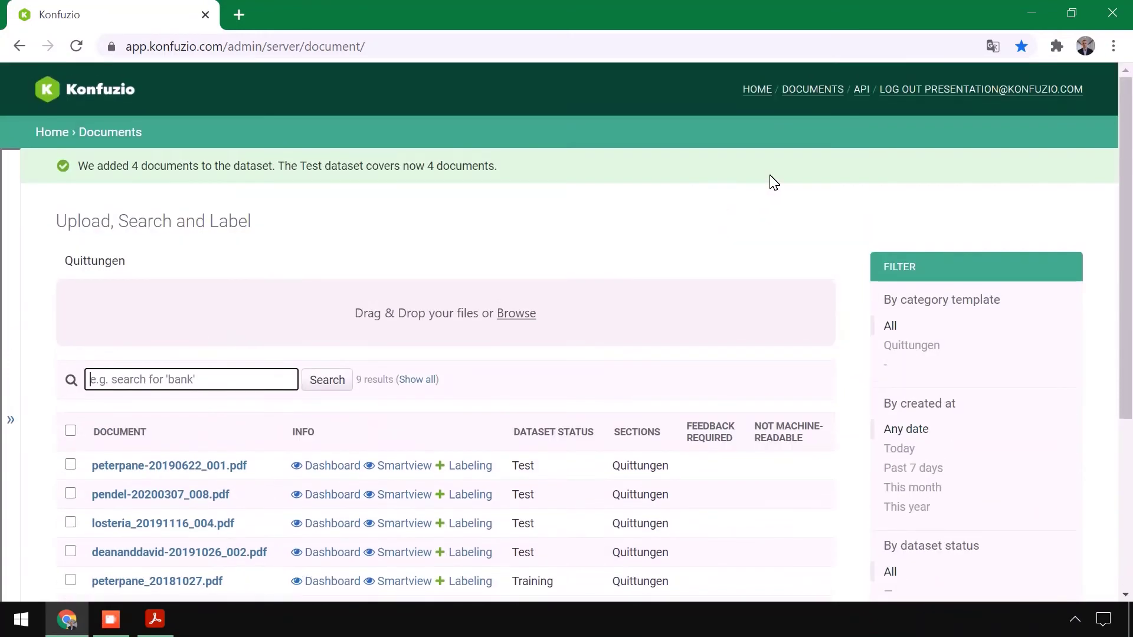
{"action": "left_click", "coordinate": [750, 94]}
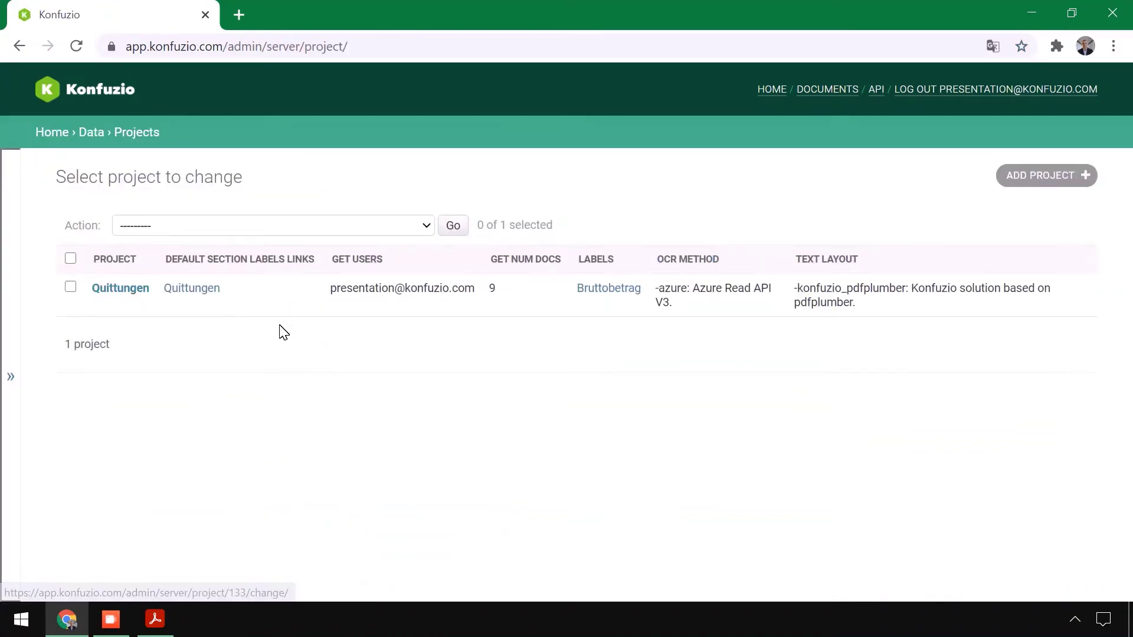
{"action": "left_click", "coordinate": [70, 287]}
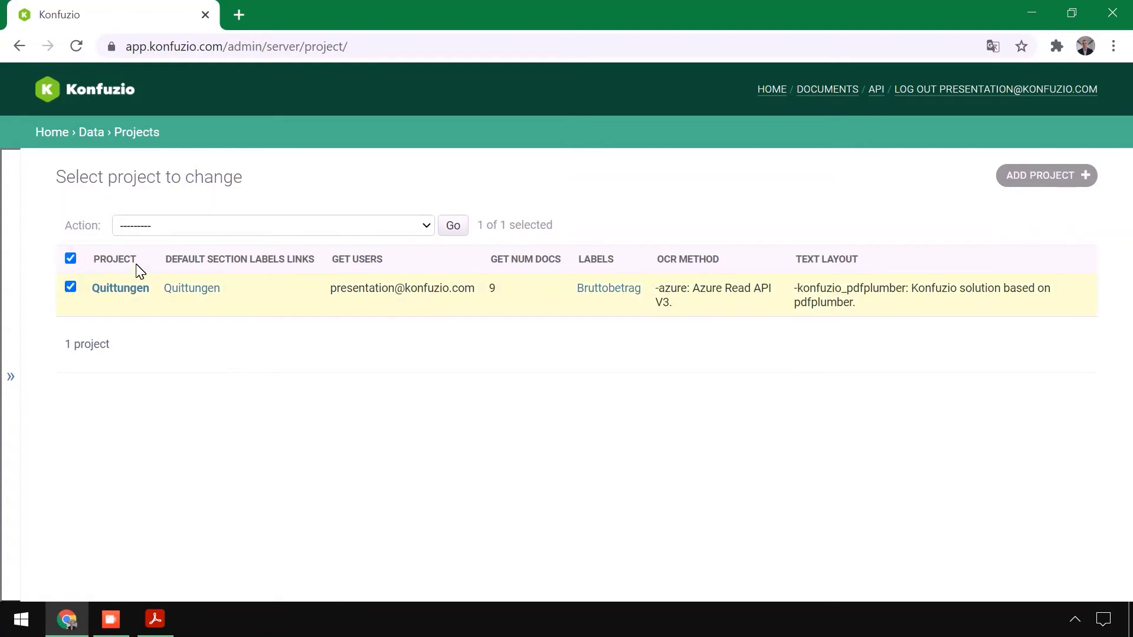
{"action": "left_click", "coordinate": [353, 220]}
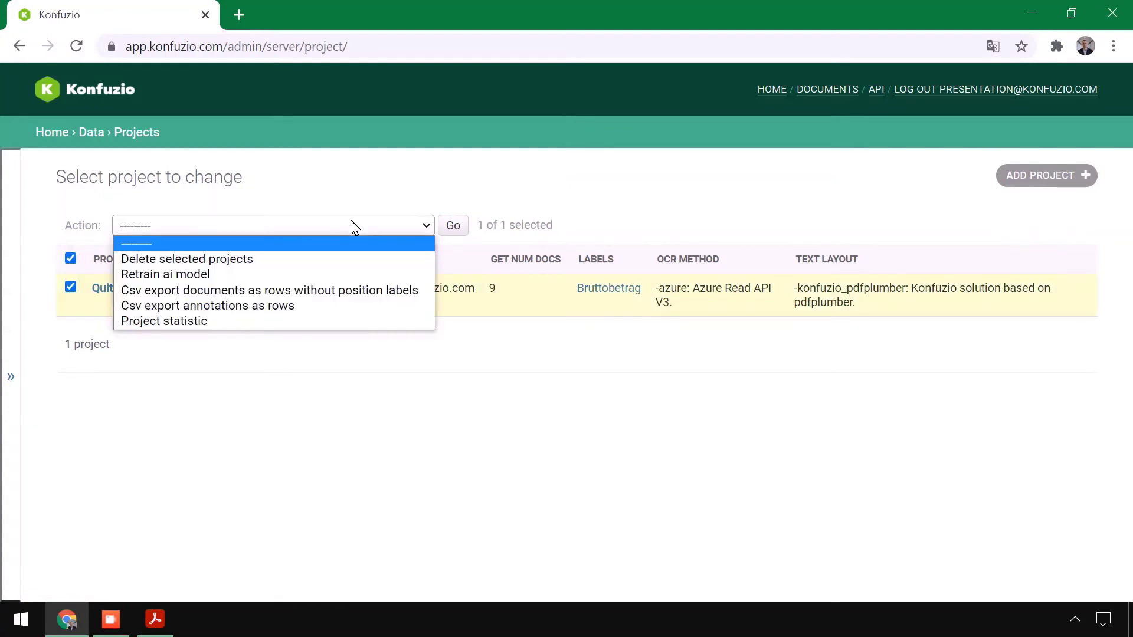
{"action": "left_click", "coordinate": [230, 268]}
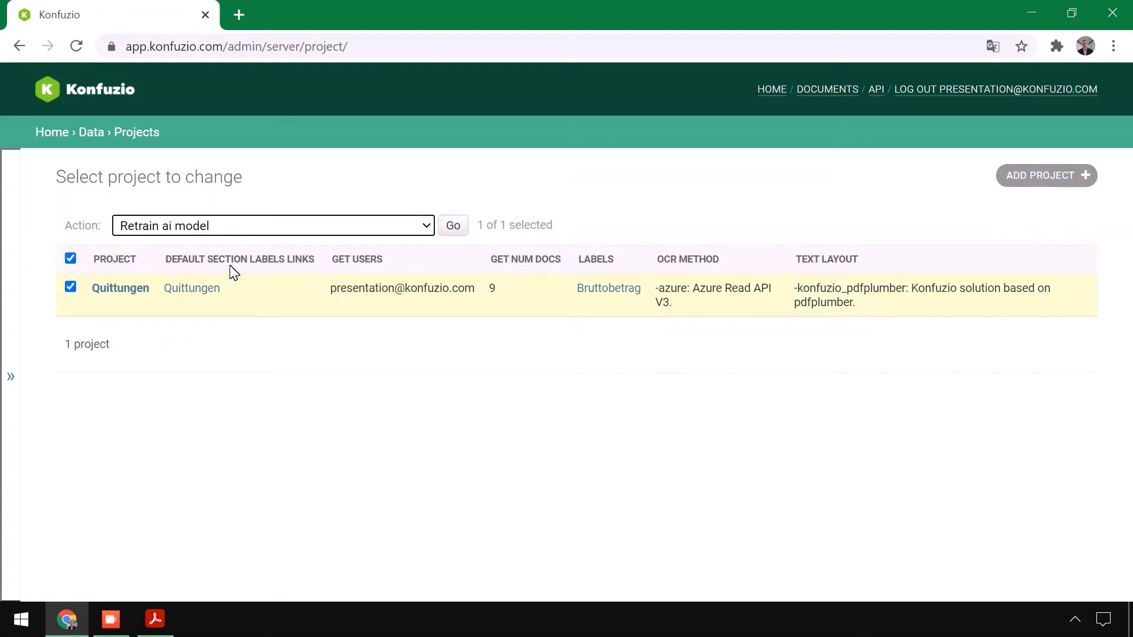
{"action": "left_click", "coordinate": [454, 227]}
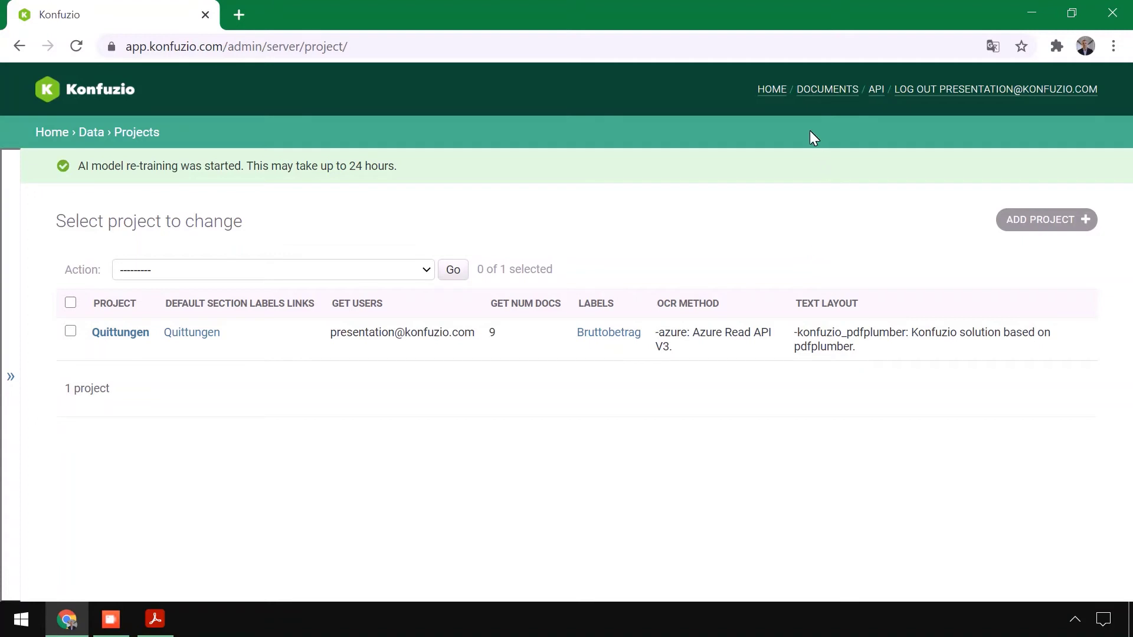
Open the AI models list and examine the true and false positive rates of the Quittungen model.
{"action": "left_click", "coordinate": [767, 91]}
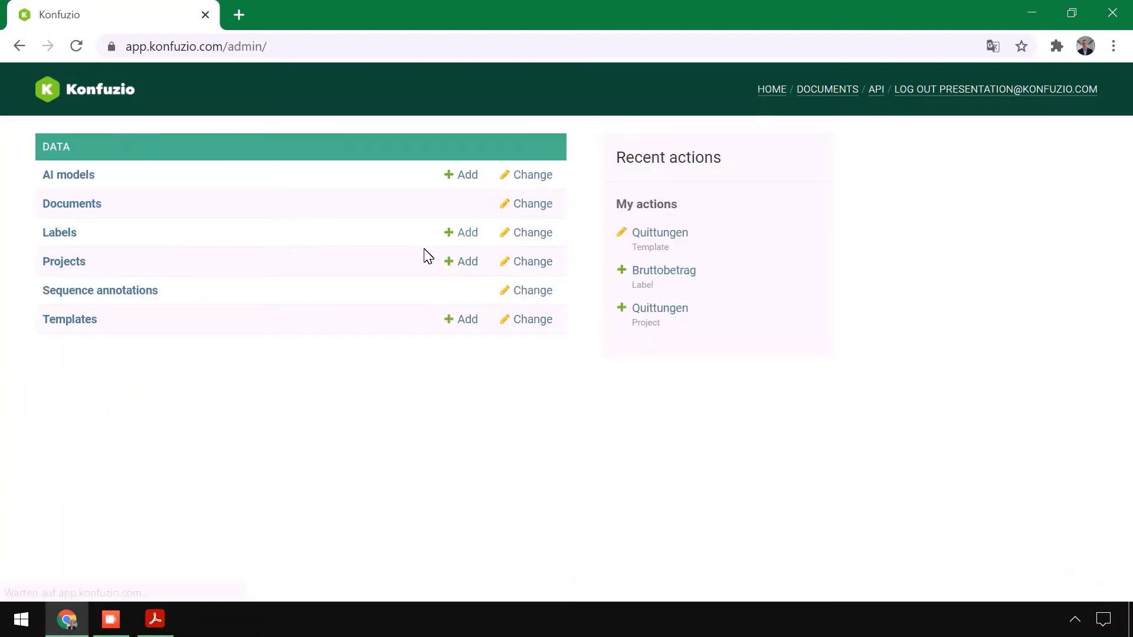
{"action": "left_click", "coordinate": [75, 173]}
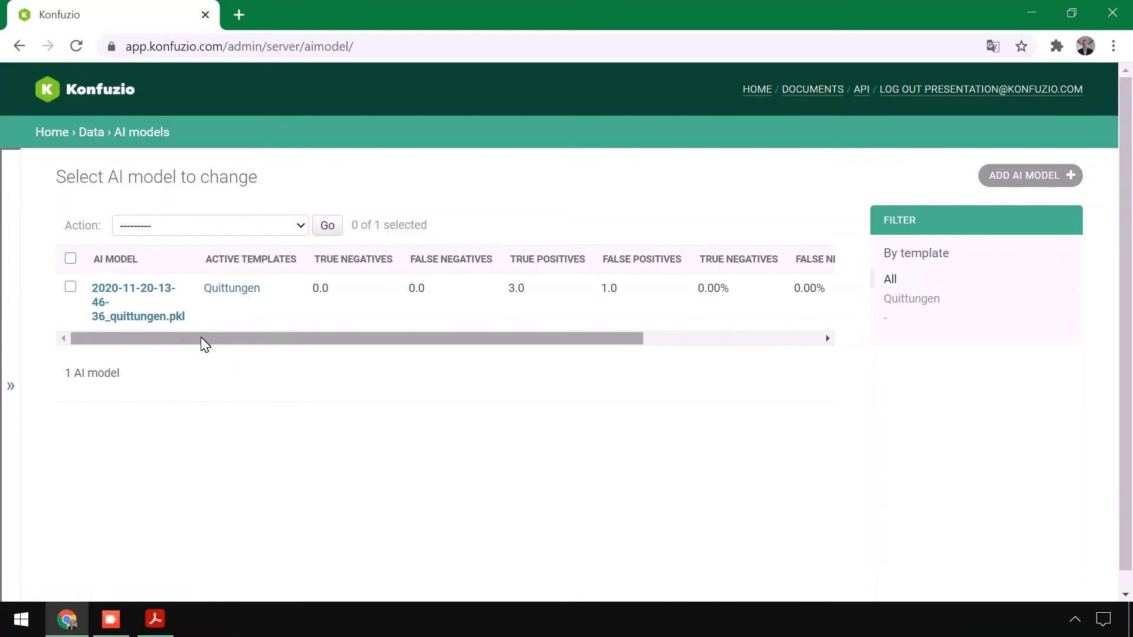
{"action": "left_click_drag", "start_coordinate": [201, 341], "coordinate": [404, 339]}
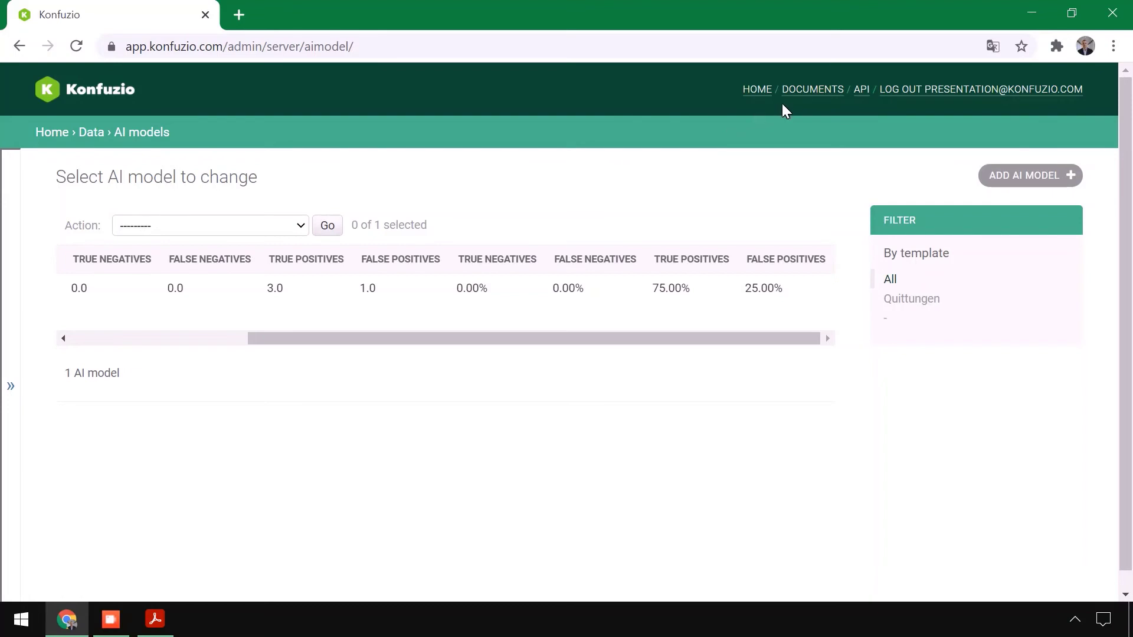
Upload all the PDFs from the Daten zur Extraktion folder to the Quittungen documents and refresh the document list.
{"action": "left_click", "coordinate": [808, 93]}
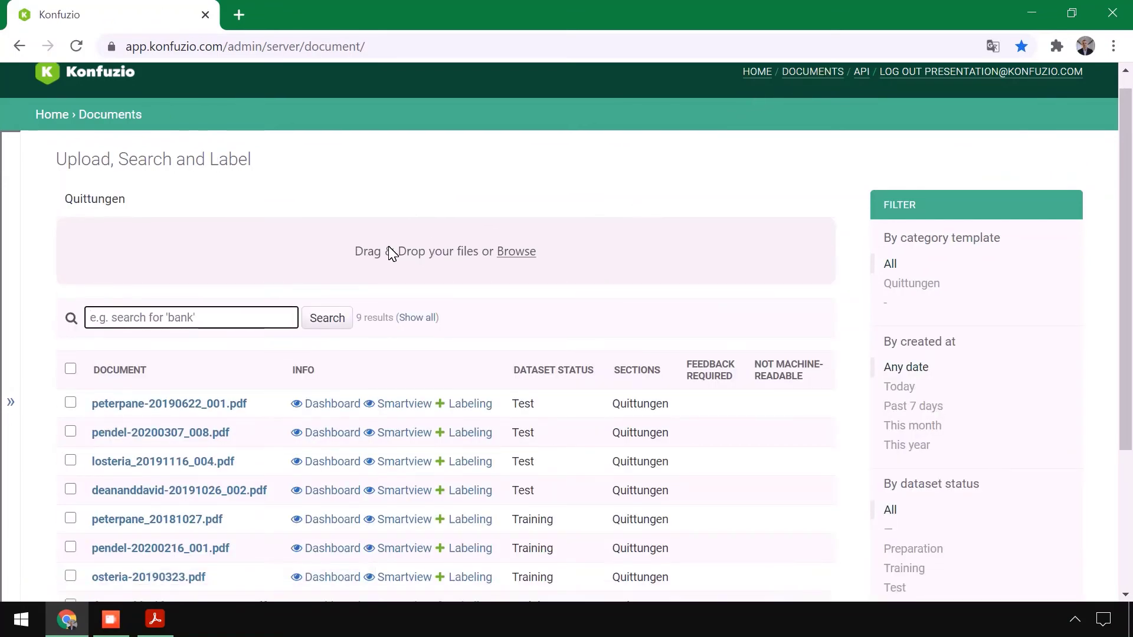
{"action": "scroll", "coordinate": [413, 224], "scroll_direction": "down", "scroll_amount": 2}
{"action": "left_click", "coordinate": [527, 151]}
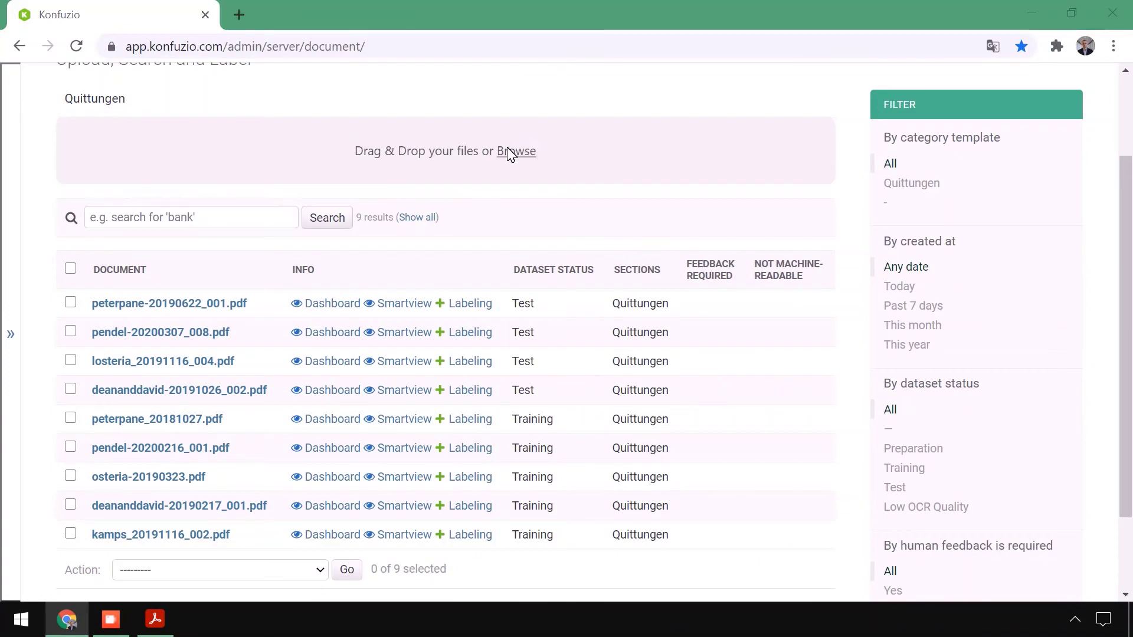
{"action": "left_click", "coordinate": [673, 116]}
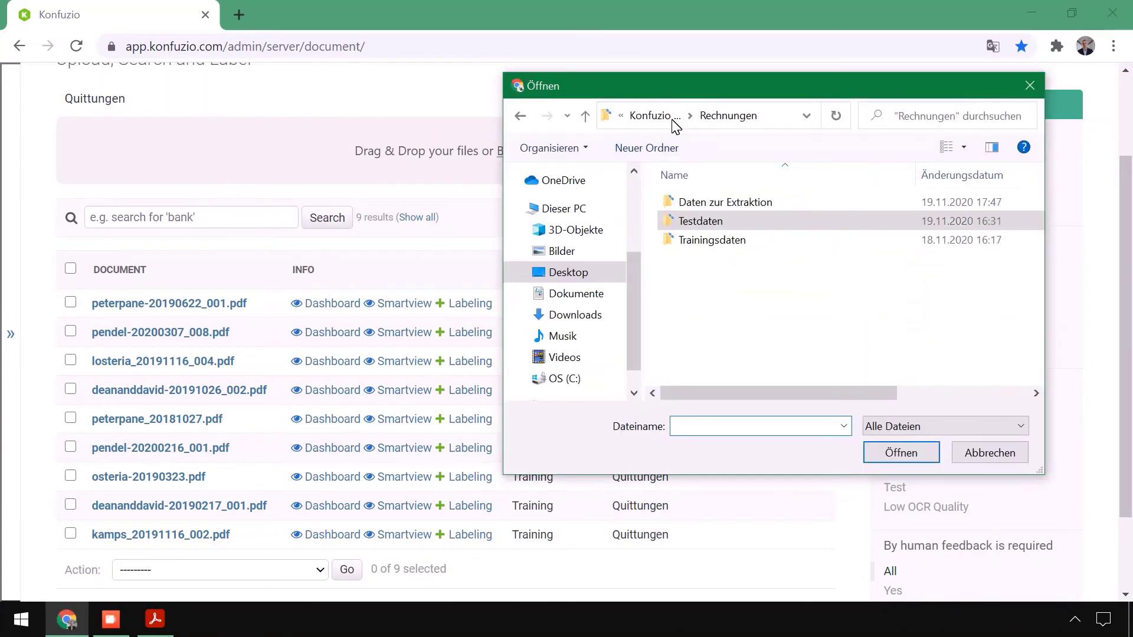
{"action": "double_click", "coordinate": [705, 201]}
{"action": "left_click", "coordinate": [732, 258]}
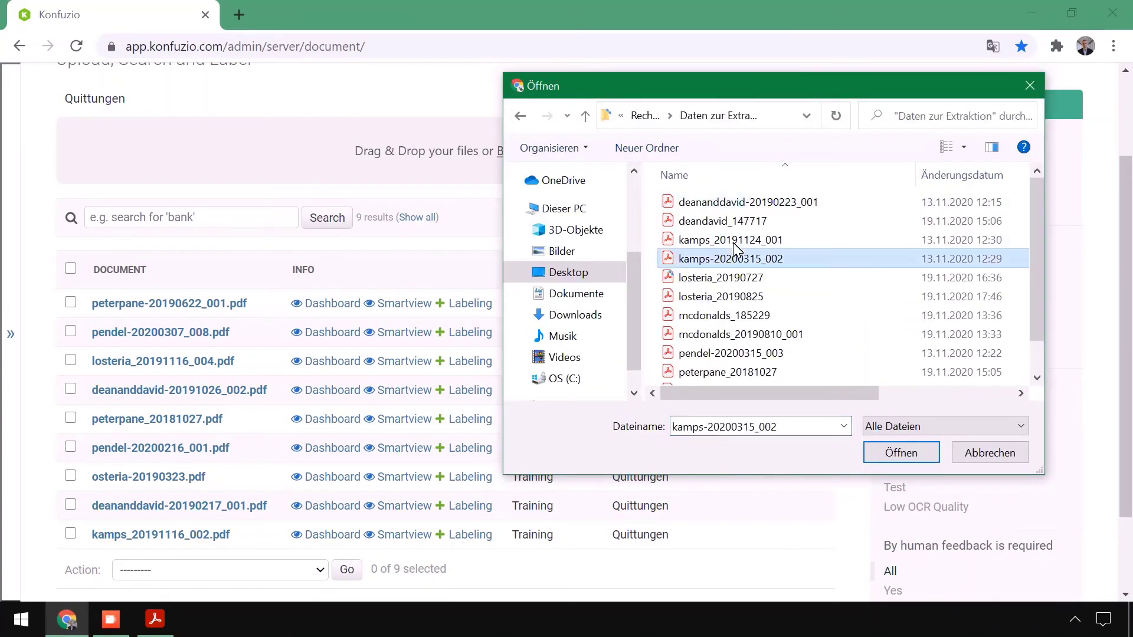
{"action": "key", "text": "ctrl+a"}
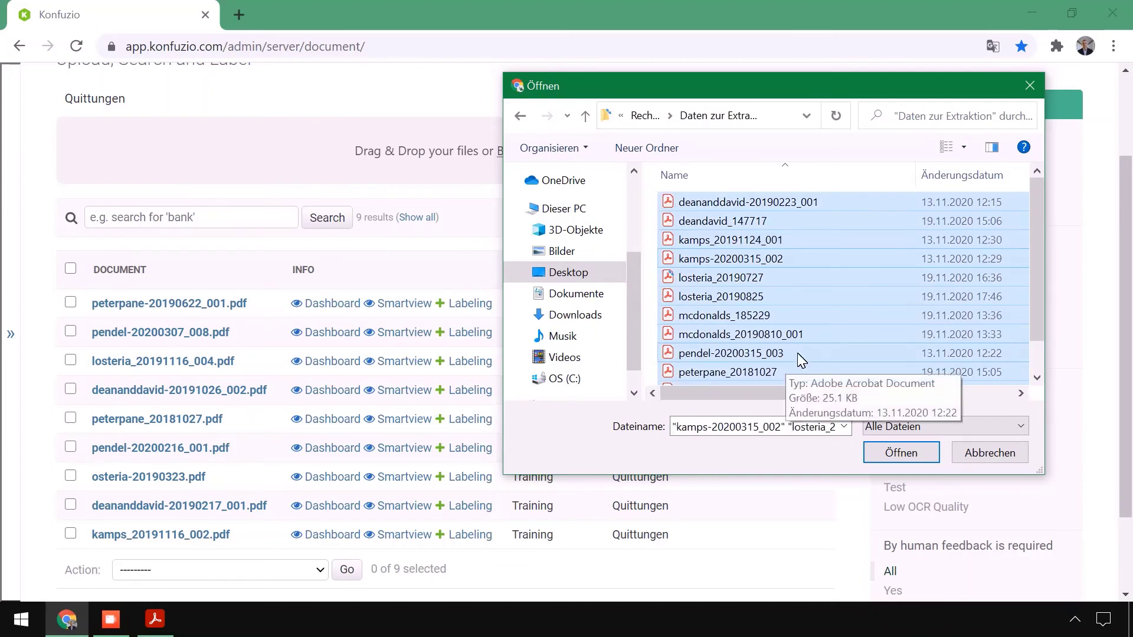
{"action": "left_click", "coordinate": [902, 452]}
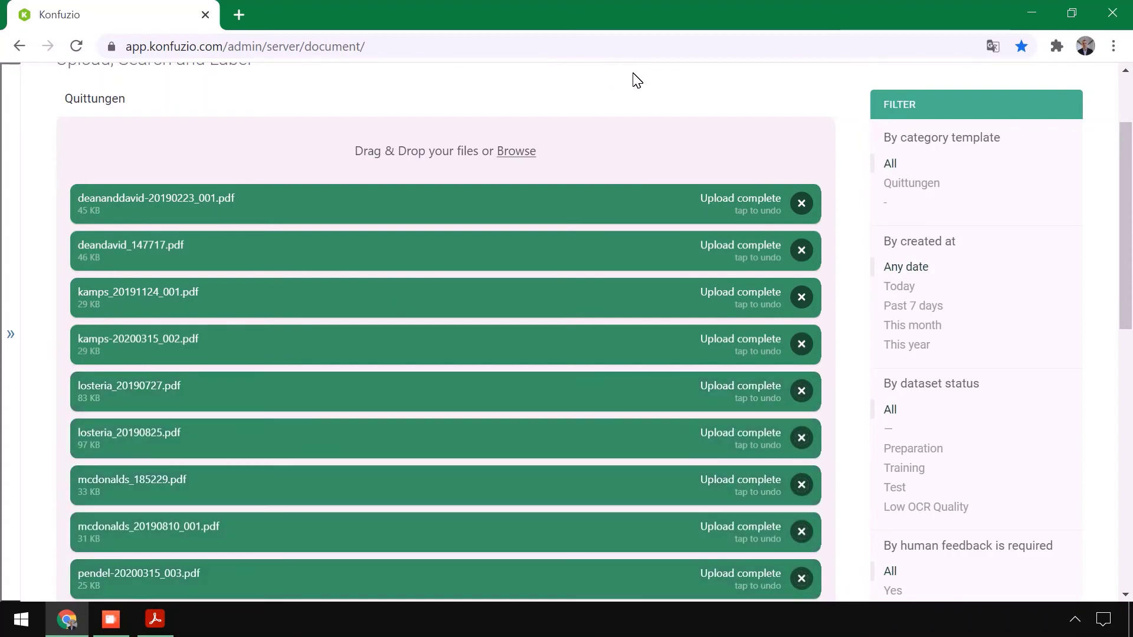
{"action": "scroll", "coordinate": [637, 79], "scroll_direction": "down", "scroll_amount": 5}
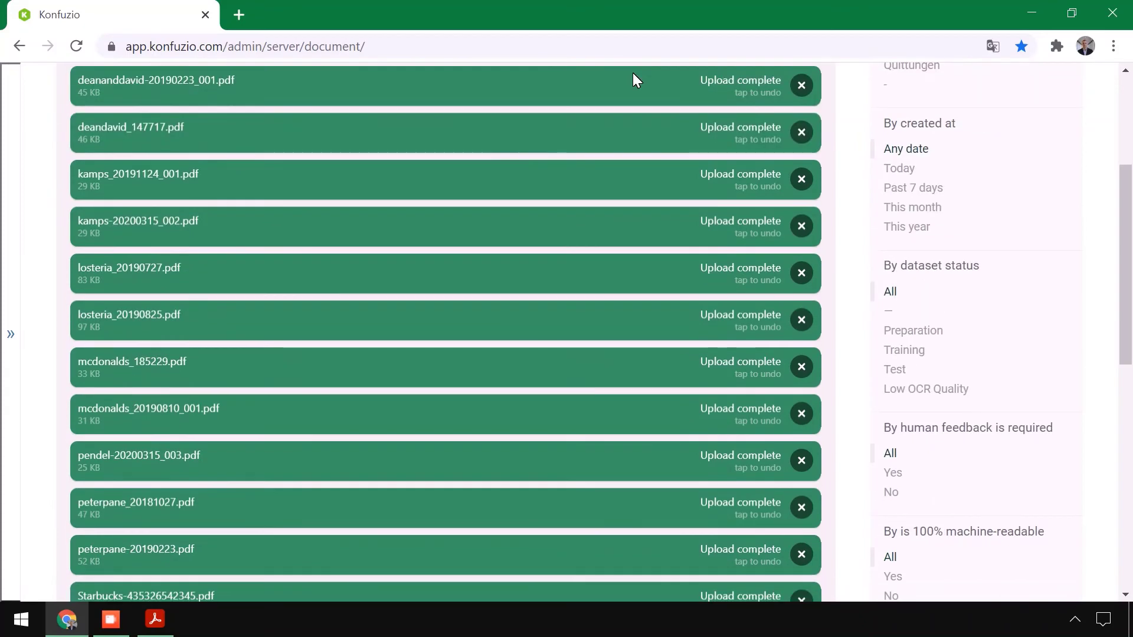
{"action": "left_click", "coordinate": [365, 491]}
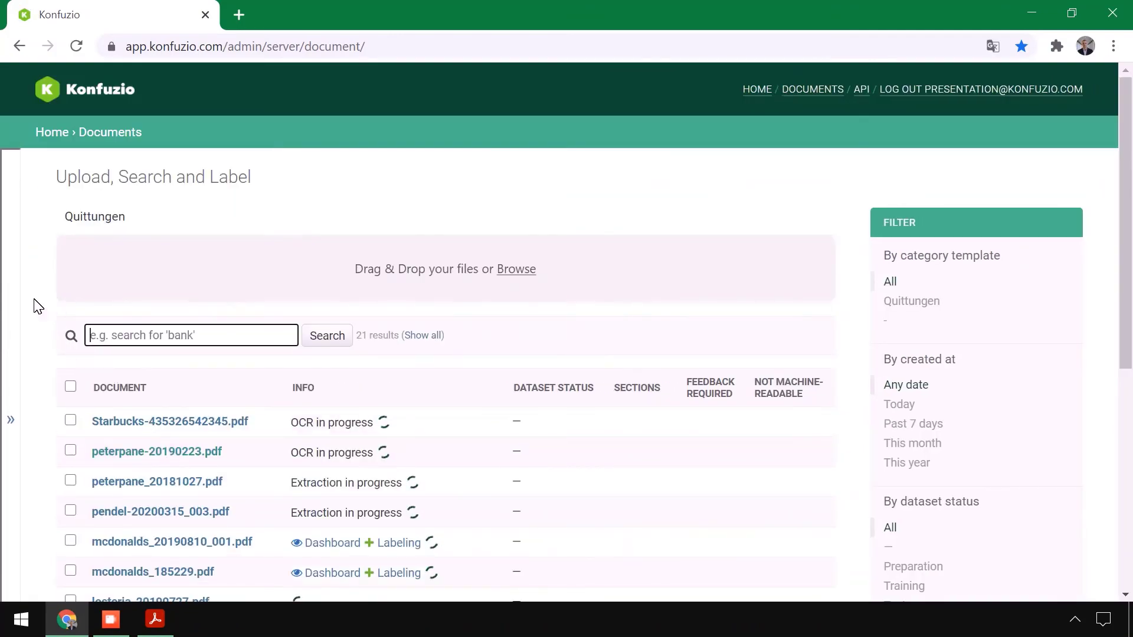
Check the processing status of the uploaded receipts and open deananddavid-20190223_001.pdf in Smartview.
{"action": "scroll", "coordinate": [8, 301], "scroll_direction": "down", "scroll_amount": 3}
{"action": "scroll", "coordinate": [8, 289], "scroll_direction": "down", "scroll_amount": 2}
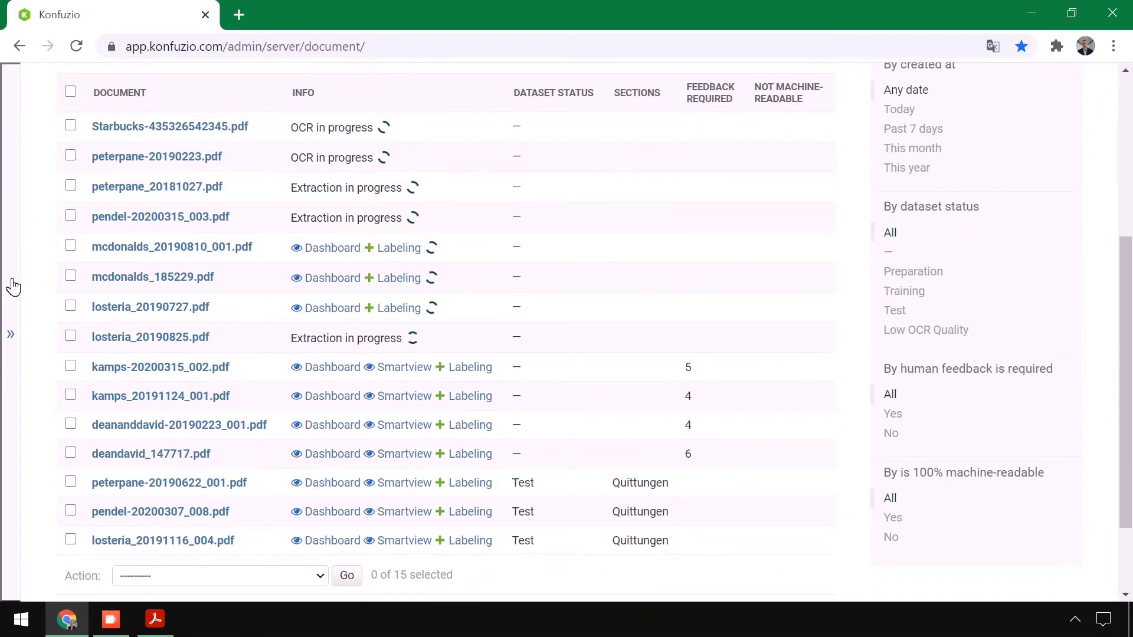
{"action": "scroll", "coordinate": [18, 283], "scroll_direction": "up", "scroll_amount": 1}
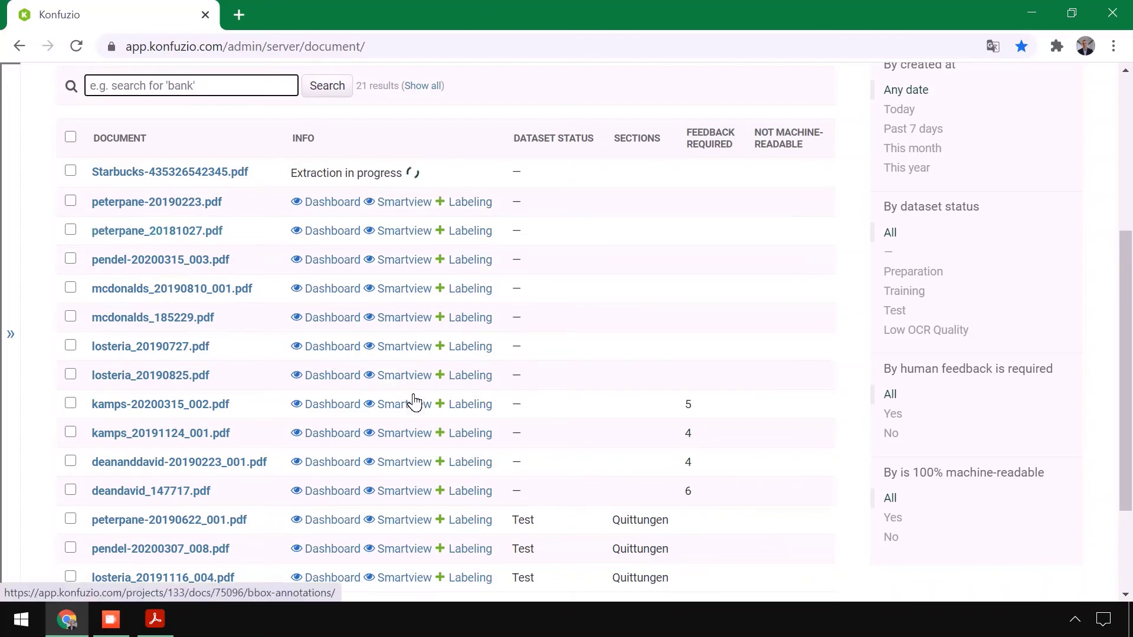
{"action": "left_click", "coordinate": [400, 457]}
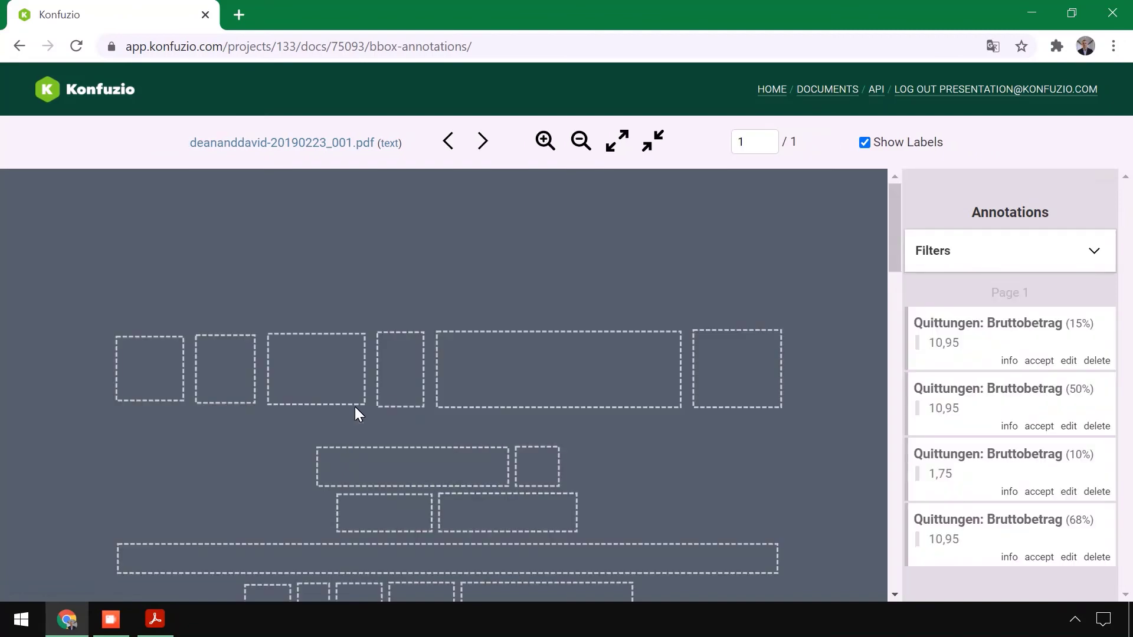
Accept the suggested Bruttobetrag annotation on the large 10,95 beside Rechnungsbetrag.
{"action": "scroll", "coordinate": [330, 272], "scroll_direction": "down", "scroll_amount": 14}
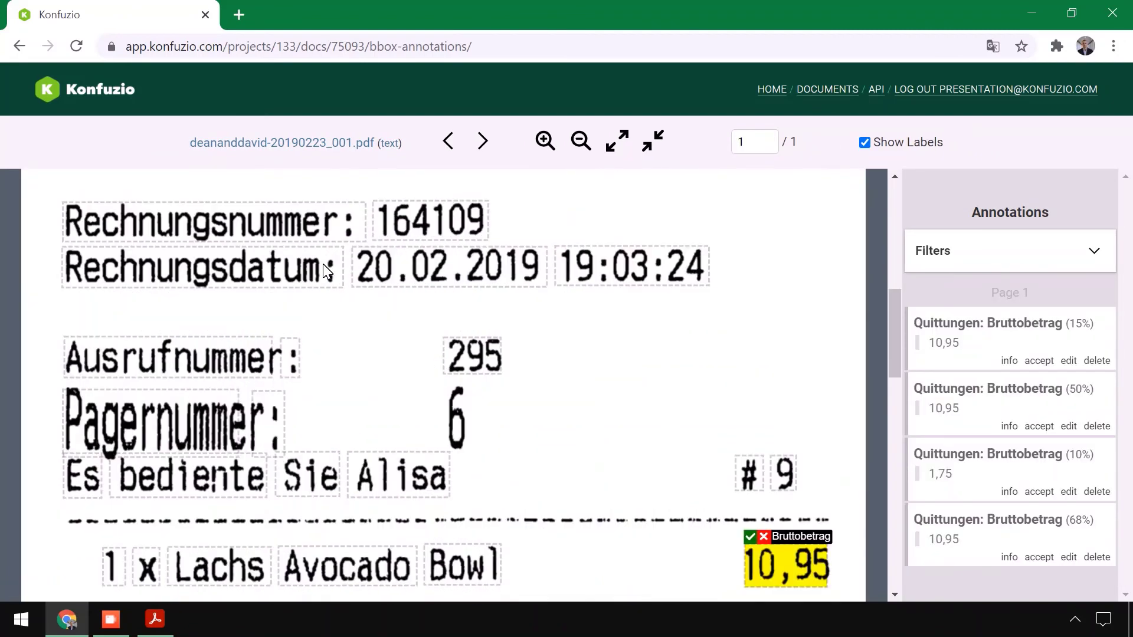
{"action": "scroll", "coordinate": [328, 266], "scroll_direction": "down", "scroll_amount": 1}
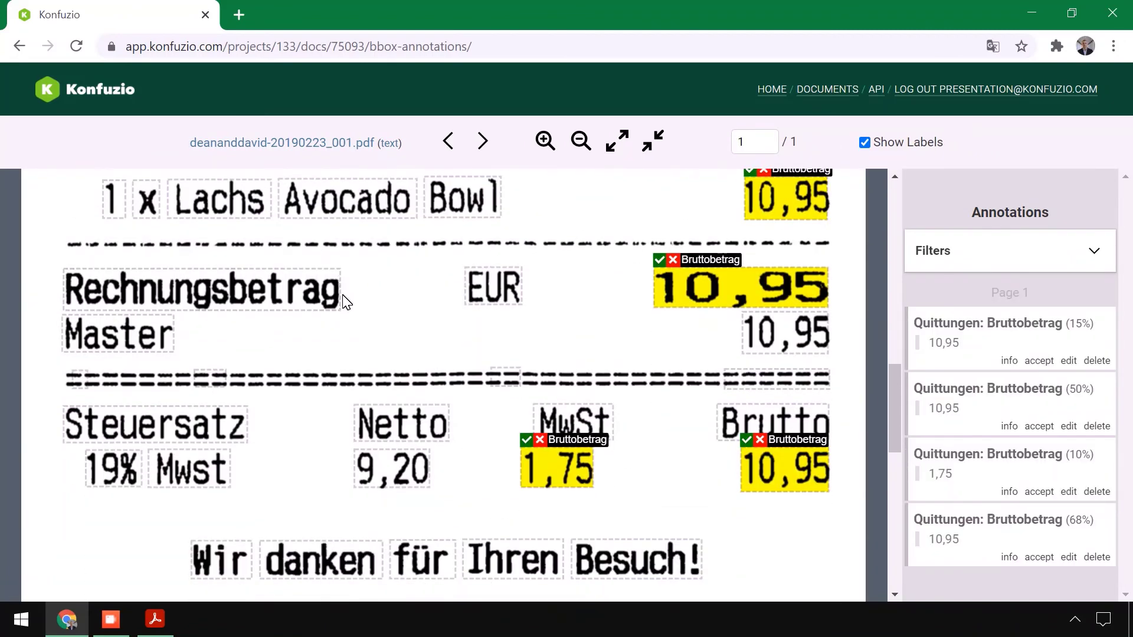
{"action": "scroll", "coordinate": [372, 324], "scroll_direction": "up", "scroll_amount": 1}
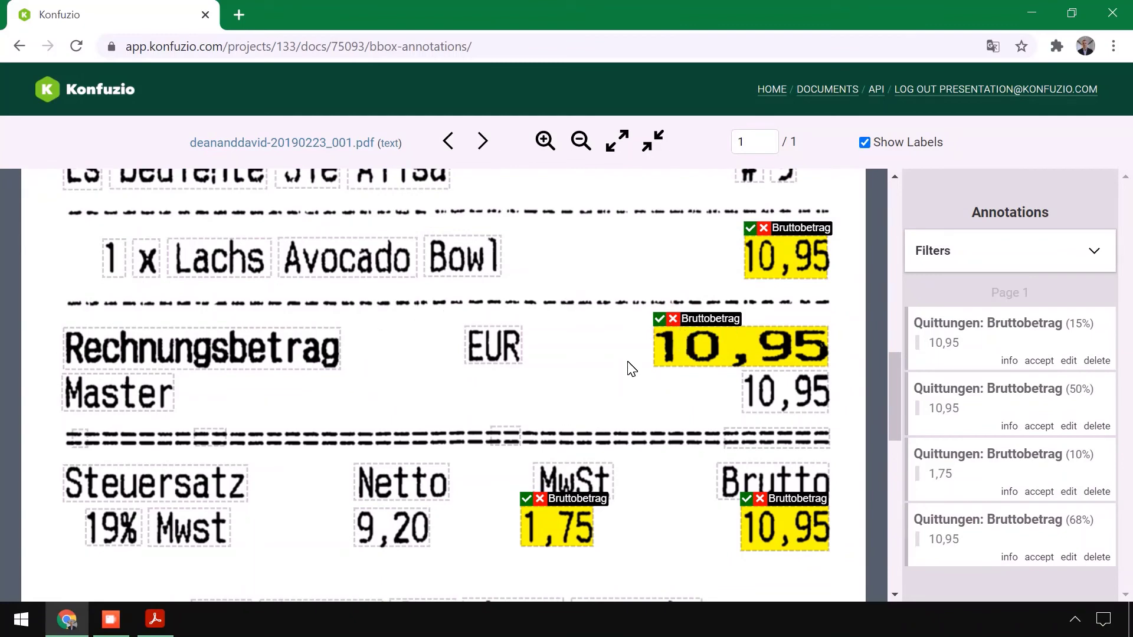
{"action": "left_click", "coordinate": [706, 342]}
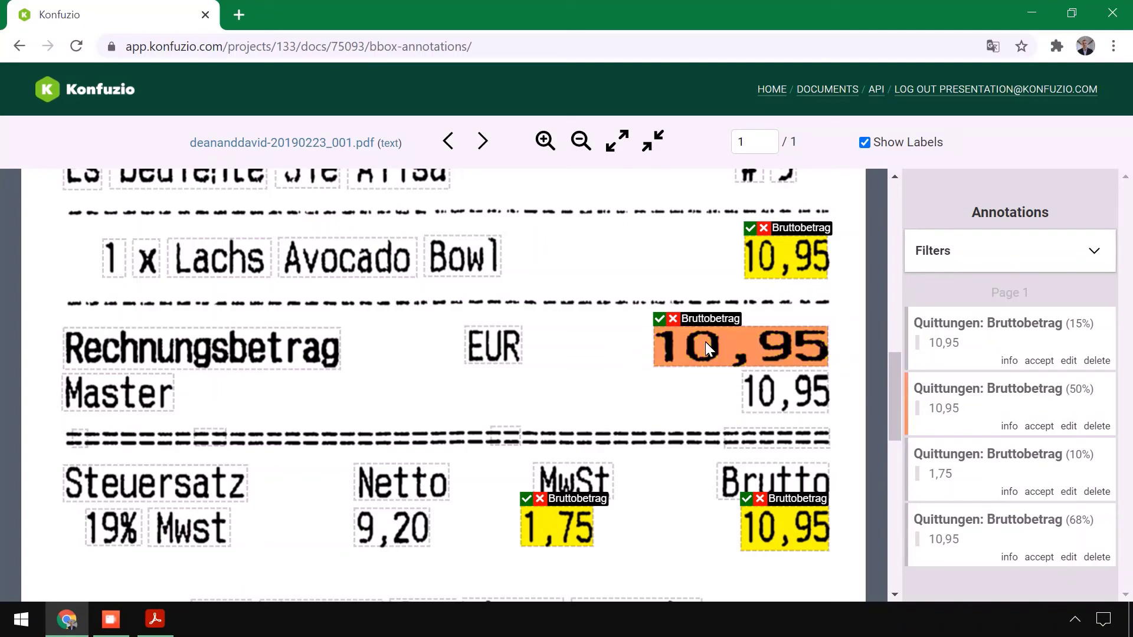
{"action": "left_click", "coordinate": [657, 318]}
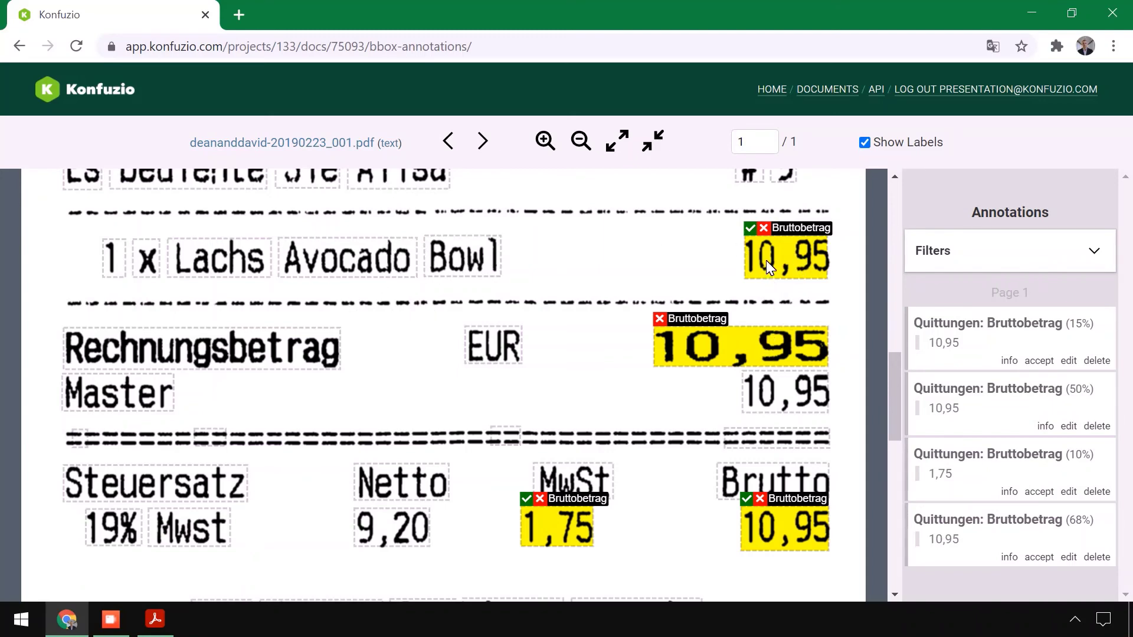
Reject the suggested Bruttobetrag annotations on the 10,95 beside Lachs Avocado Bowl and the 1,75 under MwSt.
{"action": "left_click", "coordinate": [769, 246]}
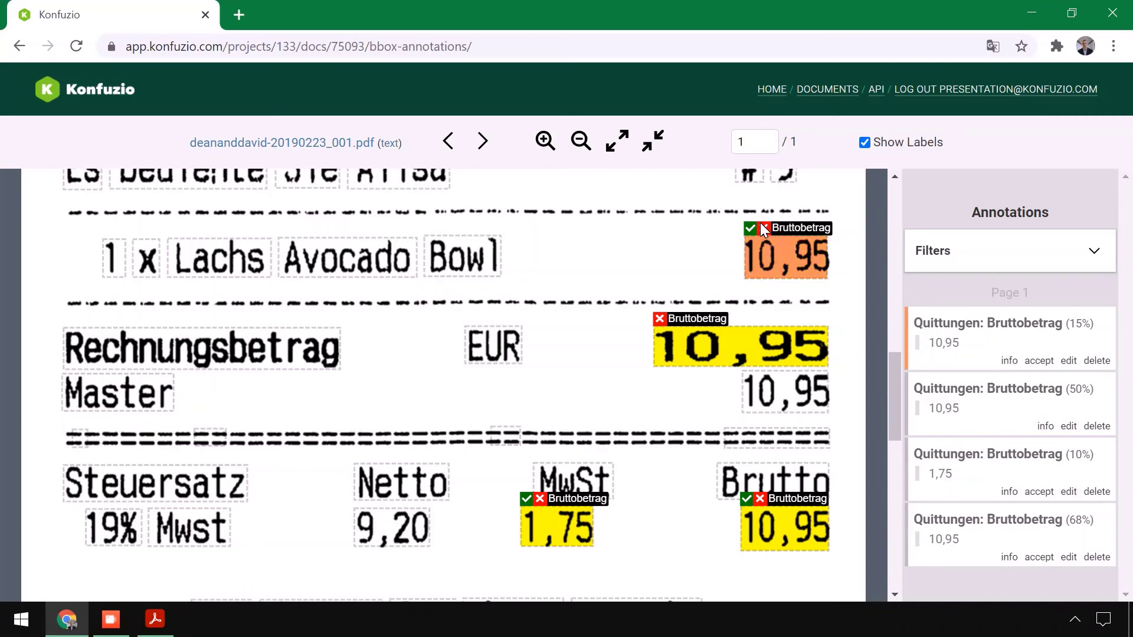
{"action": "left_click", "coordinate": [764, 228]}
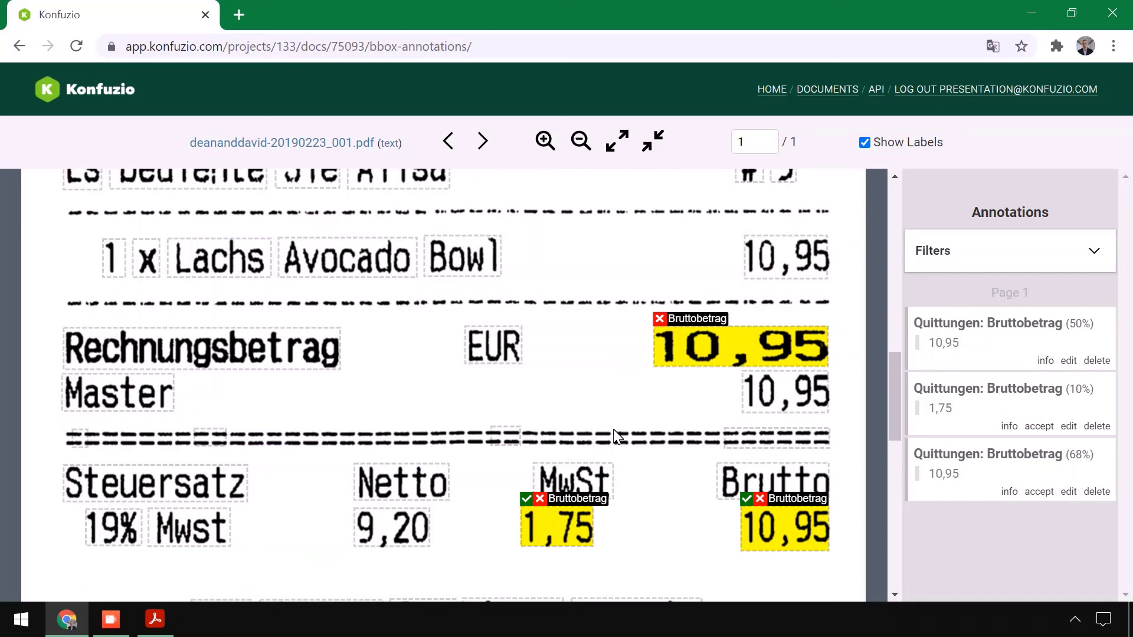
{"action": "left_click", "coordinate": [540, 499]}
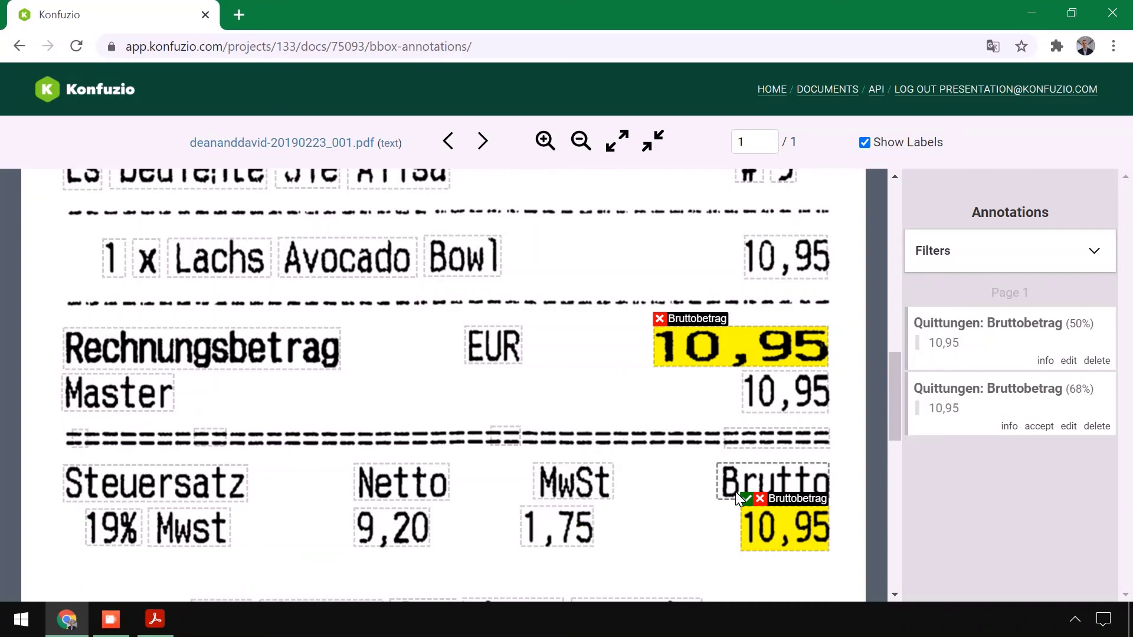